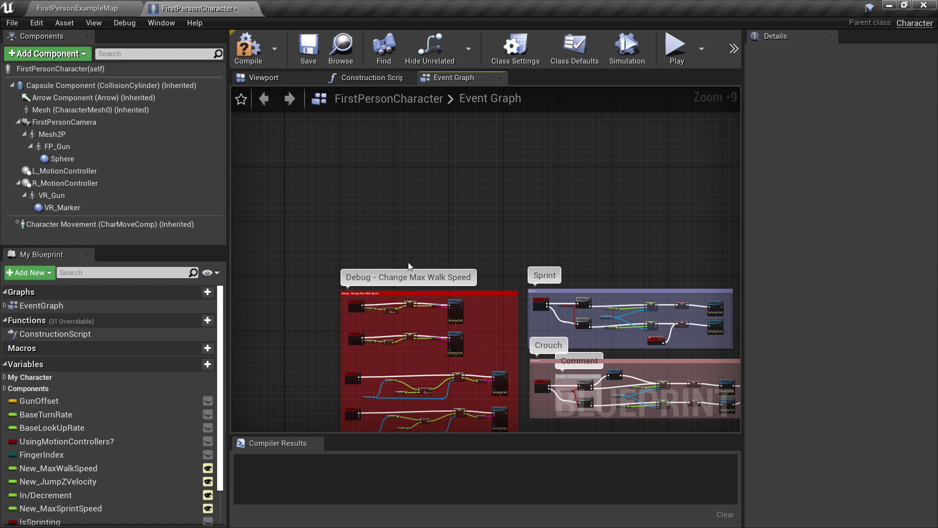
Step: Add an Event Tick node in the empty area above the "Debug - Change Max Walk Speed" comment
{"action": "scroll", "coordinate": [390, 227], "scroll_direction": "up", "scroll_amount": 4}
{"action": "scroll", "coordinate": [405, 277], "scroll_direction": "up", "scroll_amount": 1}
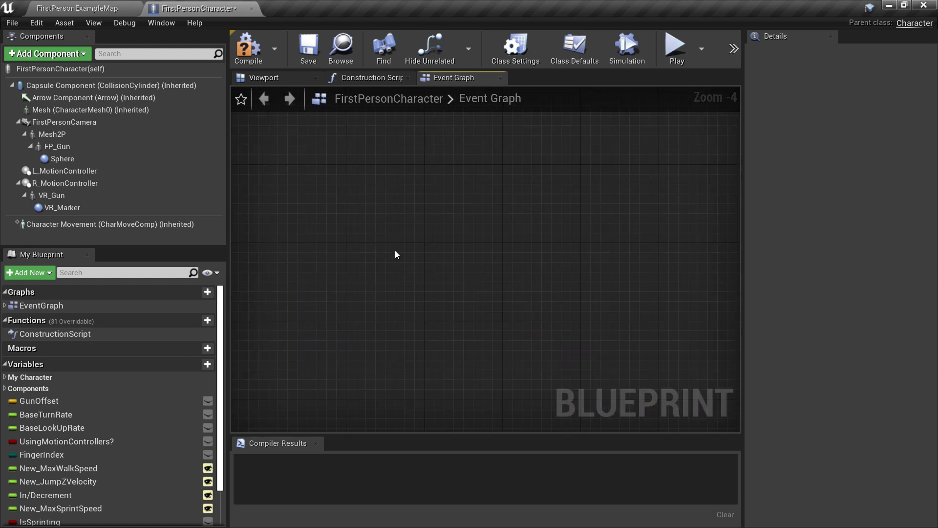
{"action": "right_click", "coordinate": [428, 306]}
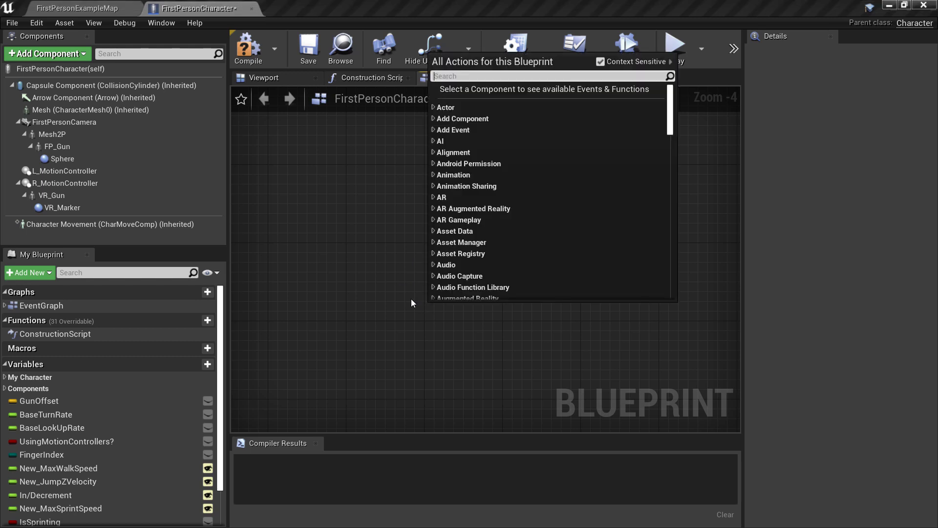
{"action": "type", "text": "event t"}
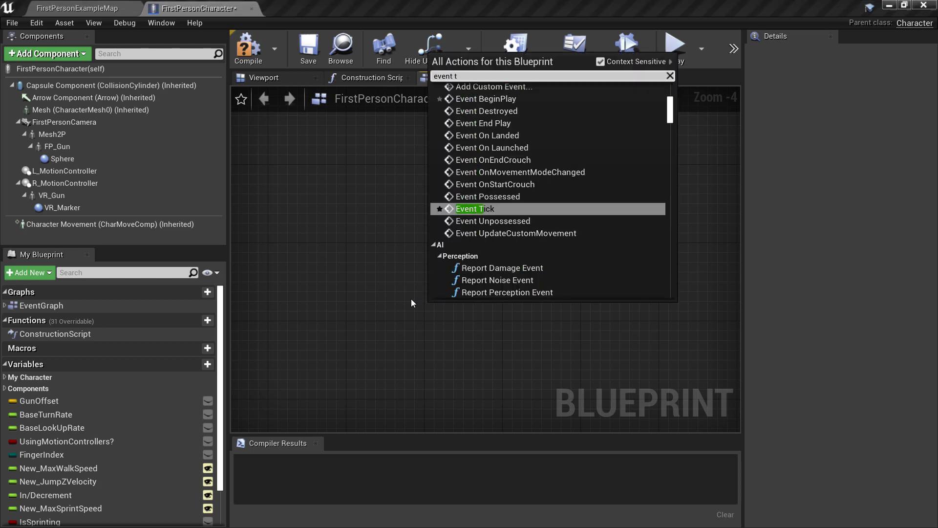
{"action": "left_click", "coordinate": [480, 209]}
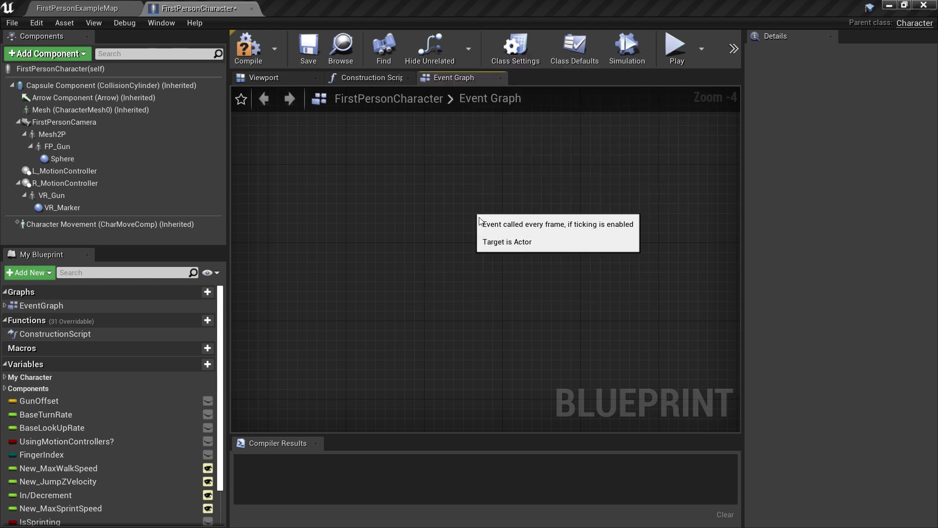
{"action": "scroll", "coordinate": [449, 293], "scroll_direction": "down", "scroll_amount": 2}
{"action": "scroll", "coordinate": [449, 294], "scroll_direction": "up", "scroll_amount": 2}
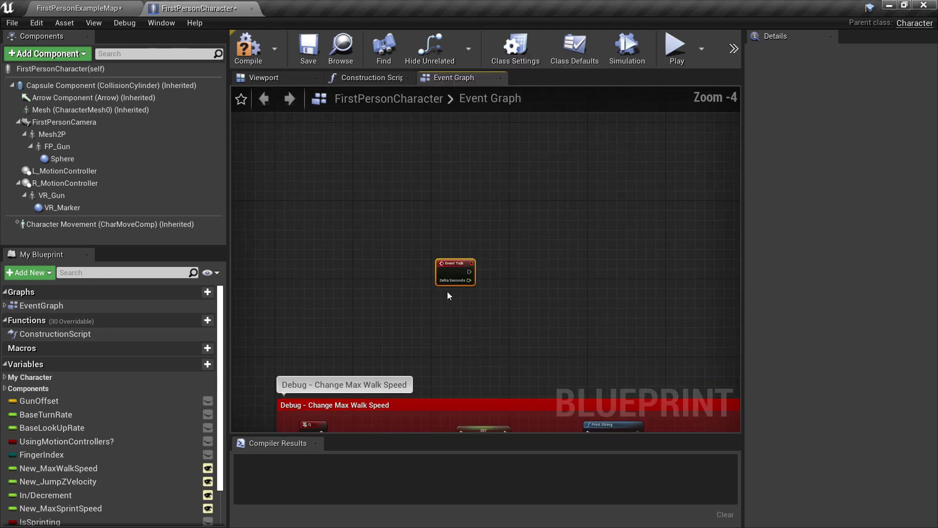
Step: Add a Print String node executed by Event Tick and place it level with the event, leaving a wide gap between them
{"action": "left_click_drag", "start_coordinate": [458, 269], "coordinate": [511, 268]}
{"action": "scroll", "coordinate": [326, 267], "scroll_direction": "up", "scroll_amount": 4}
{"action": "type", "text": "print"}
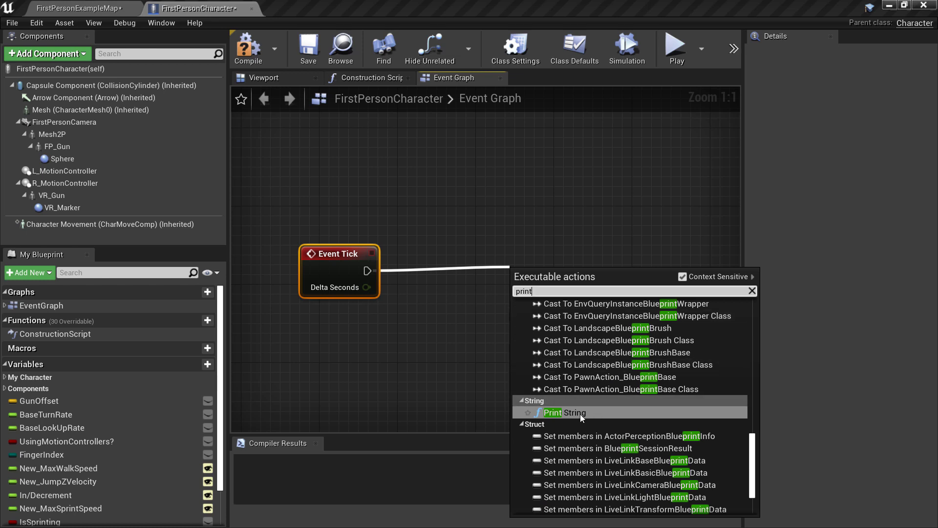
{"action": "left_click", "coordinate": [580, 413]}
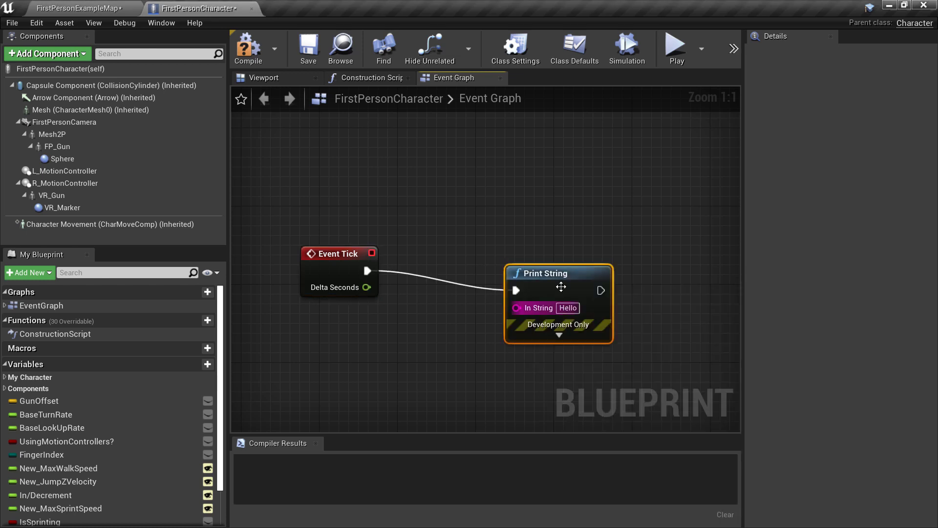
{"action": "left_click_drag", "start_coordinate": [560, 287], "coordinate": [639, 267]}
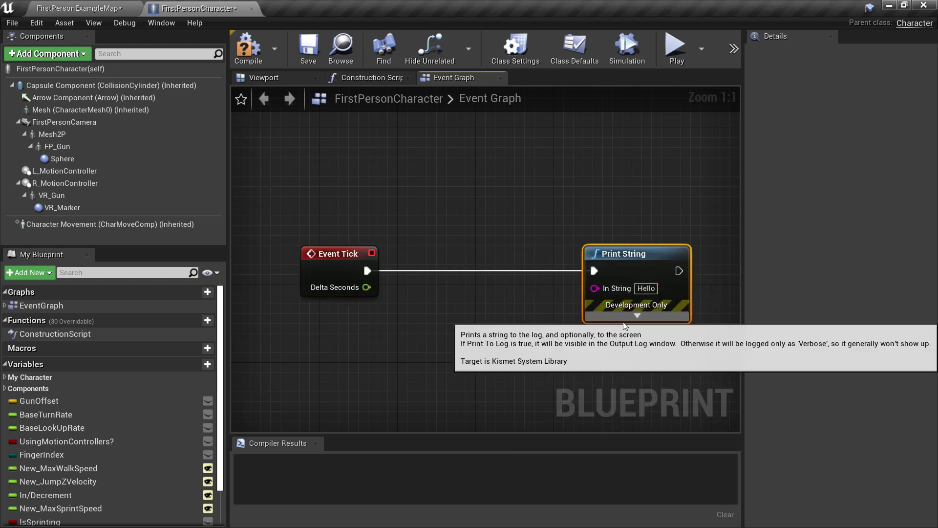
{"action": "left_click_drag", "start_coordinate": [631, 254], "coordinate": [689, 254]}
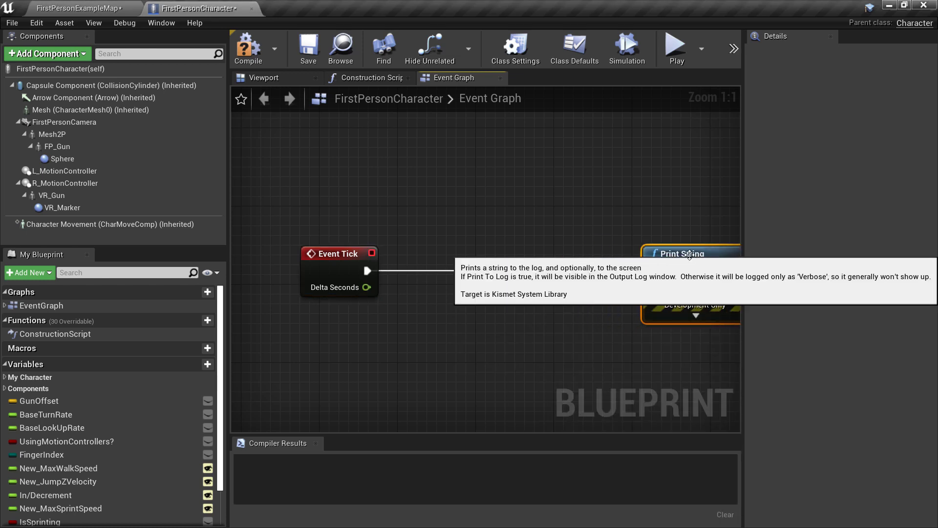
{"action": "left_click", "coordinate": [595, 358]}
{"action": "scroll", "coordinate": [391, 200], "scroll_direction": "down", "scroll_amount": 2}
{"action": "scroll", "coordinate": [541, 338], "scroll_direction": "up", "scroll_amount": 1}
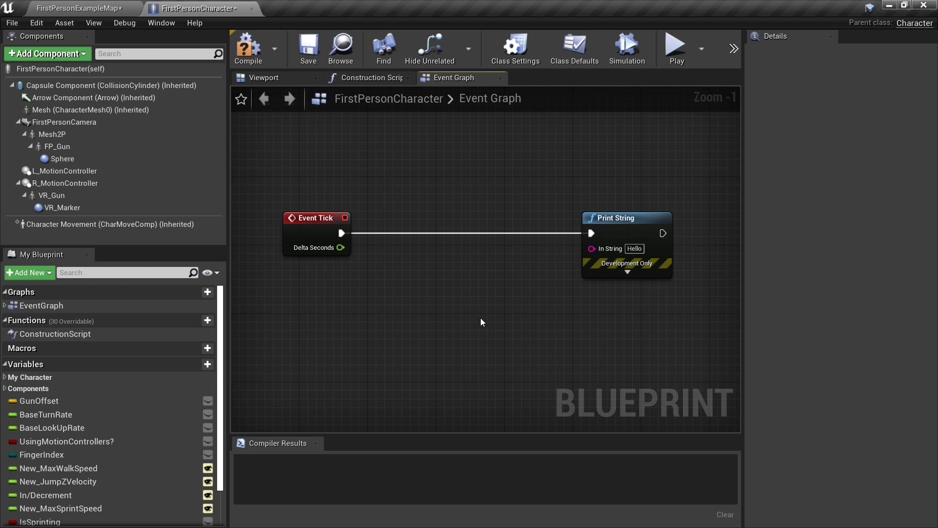
Step: Open the list of available blueprint nodes for the empty area below the execution wire
{"action": "right_click", "coordinate": [450, 321]}
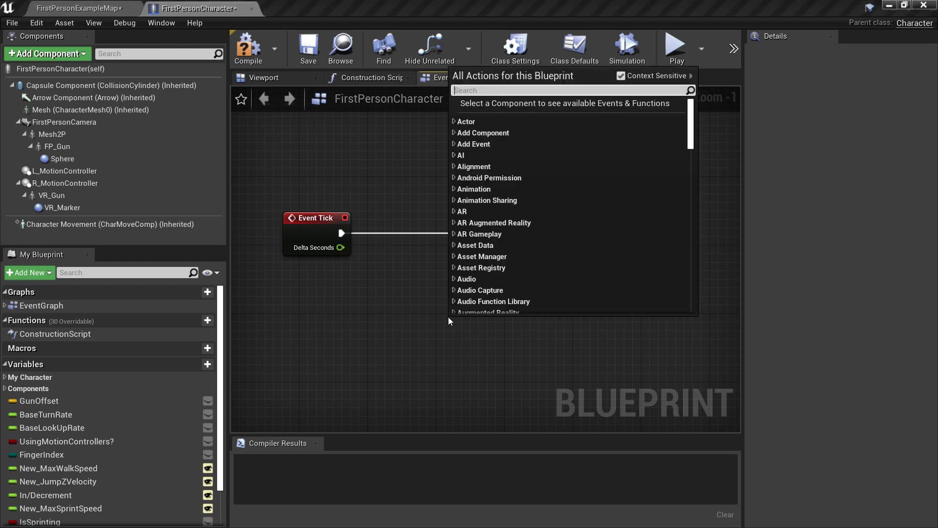
{"action": "type", "text": "linear"}
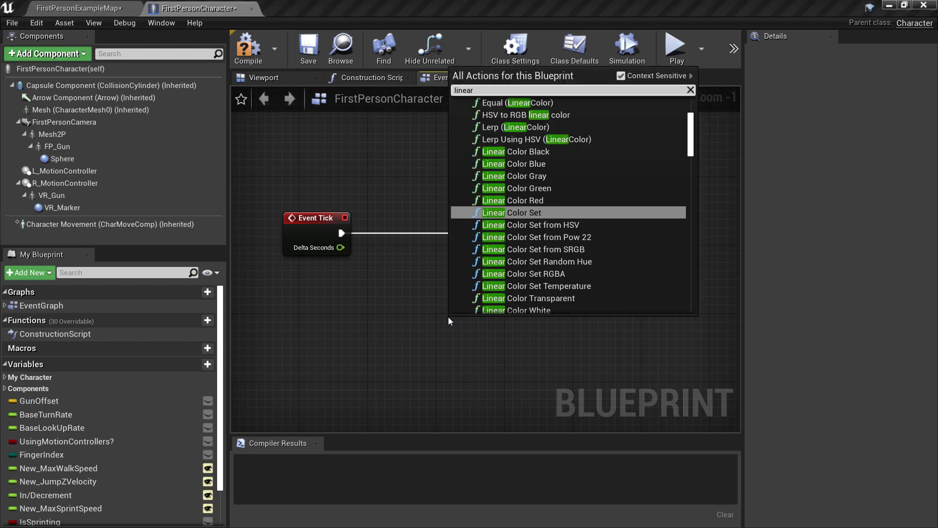
{"action": "type", "text": " inter"}
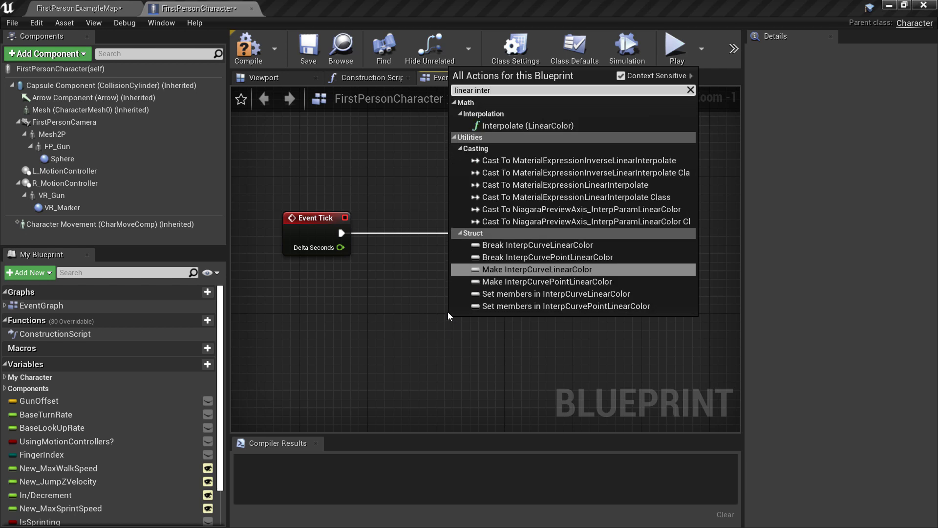
{"action": "type", "text": "polat"}
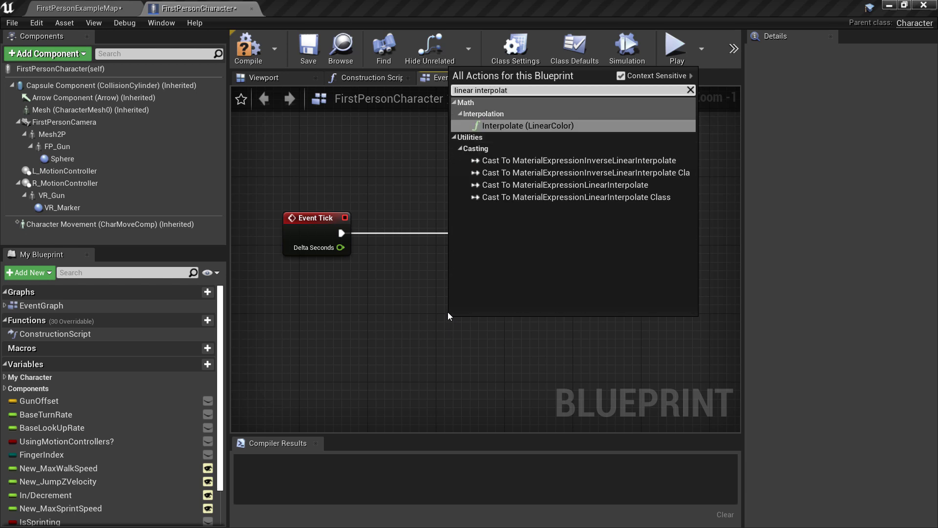
{"action": "key", "text": "BackSpace"}
{"action": "key", "text": "BackSpace"}
{"action": "key", "text": "BackSpace"}
{"action": "key", "text": "BackSpace"}
{"action": "key", "text": "BackSpace"}
{"action": "key", "text": "BackSpace"}
{"action": "key", "text": "BackSpace"}
{"action": "key", "text": "BackSpace"}
{"action": "key", "text": "BackSpace"}
{"action": "key", "text": "BackSpace"}
{"action": "key", "text": "BackSpace"}
{"action": "key", "text": "BackSpace"}
{"action": "key", "text": "BackSpace"}
{"action": "key", "text": "BackSpace"}
{"action": "key", "text": "BackSpace"}
{"action": "key", "text": "BackSpace"}
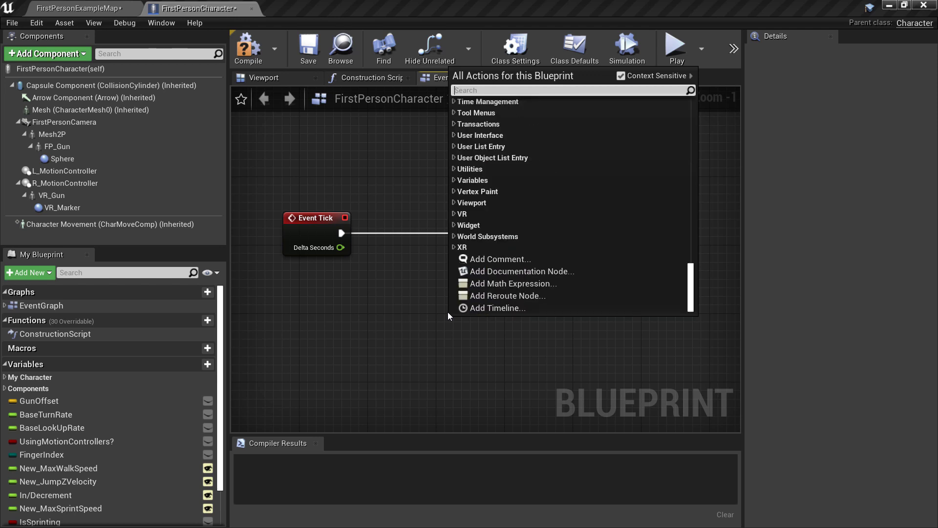
Step: Add a float Lerp node and connect its Return Value to the In String input of Print String
{"action": "type", "text": "lerp"}
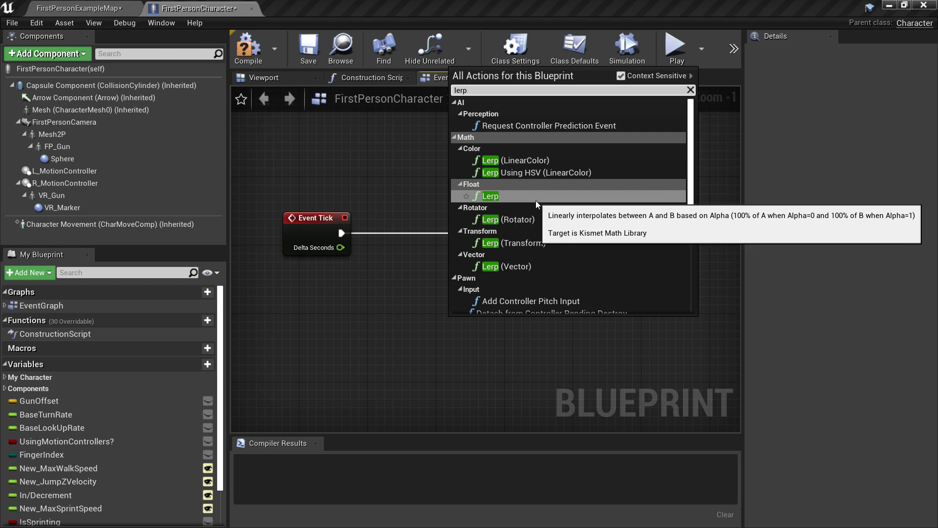
{"action": "left_click", "coordinate": [489, 196]}
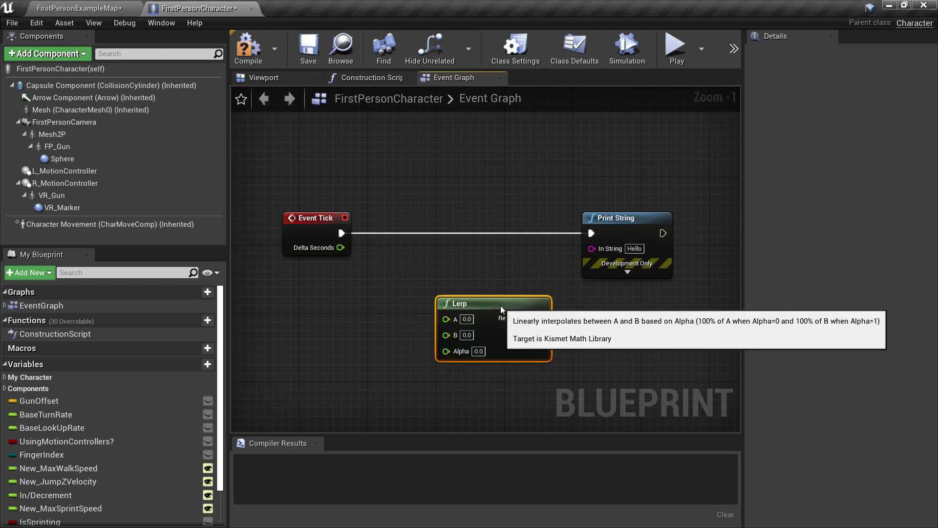
{"action": "left_click_drag", "start_coordinate": [532, 318], "coordinate": [590, 247]}
Step: Arrange the graph by moving Print String farther from Event Tick and the Lerp node up just beneath the execution wire
{"action": "left_click_drag", "start_coordinate": [580, 185], "coordinate": [669, 279]}
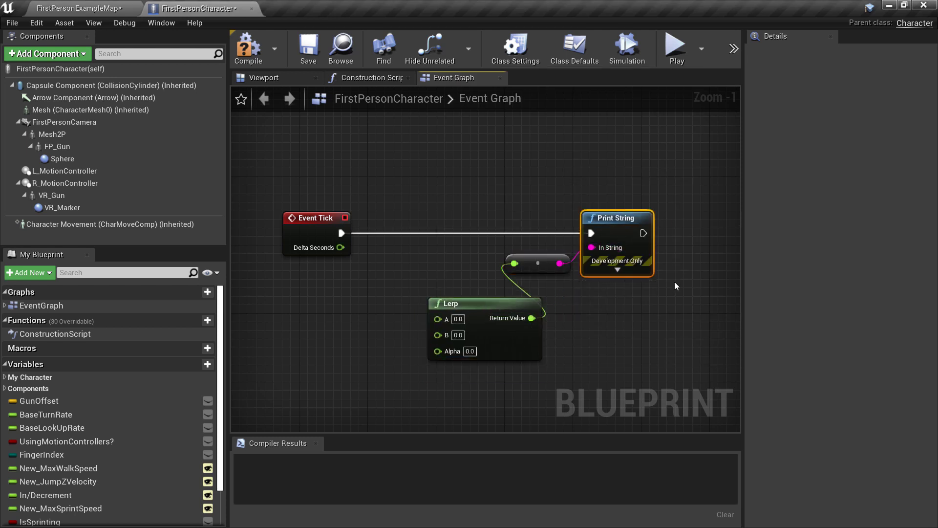
{"action": "left_click_drag", "start_coordinate": [541, 188], "coordinate": [657, 289]}
{"action": "left_click_drag", "start_coordinate": [614, 220], "coordinate": [665, 221]}
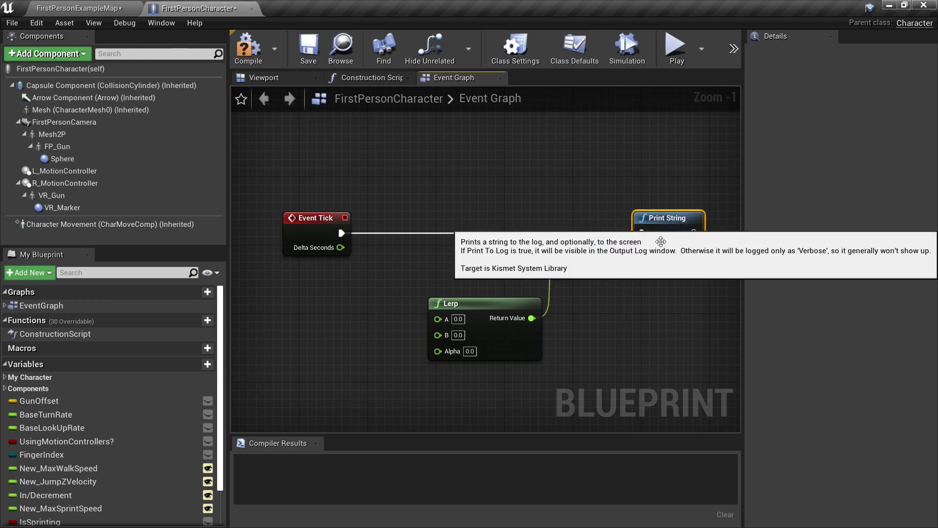
{"action": "left_click_drag", "start_coordinate": [482, 305], "coordinate": [465, 259]}
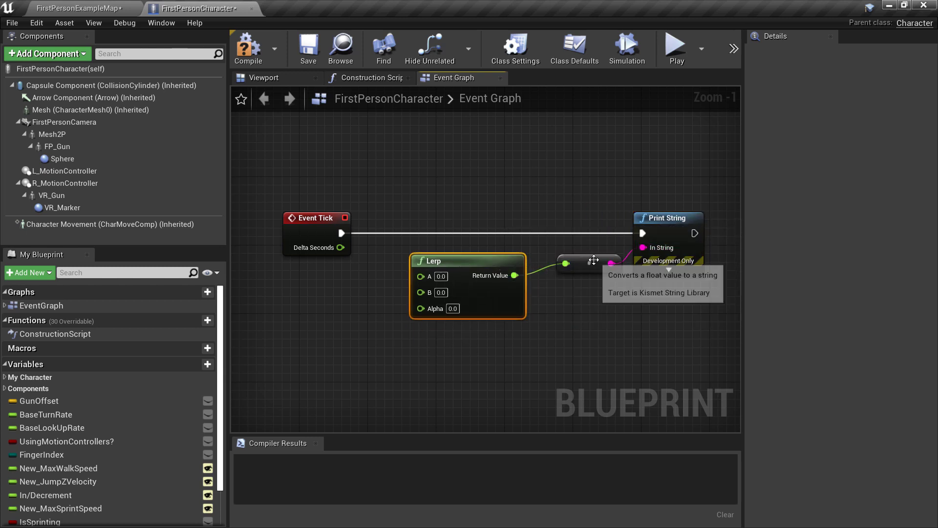
Step: Set the Lerp node's A to 100, B to 50 and Alpha to 0.5
{"action": "left_click", "coordinate": [442, 277]}
{"action": "type", "text": "1"}
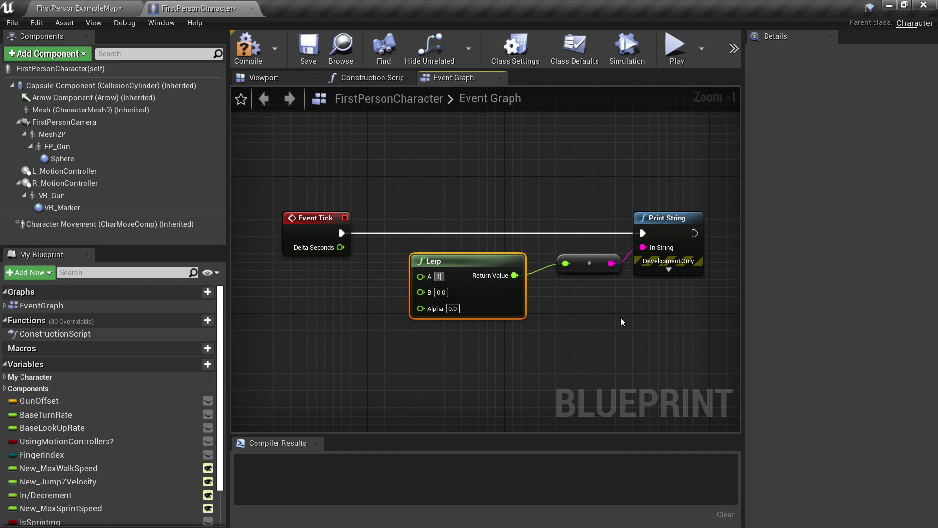
{"action": "type", "text": "00"}
{"action": "left_click", "coordinate": [620, 318]}
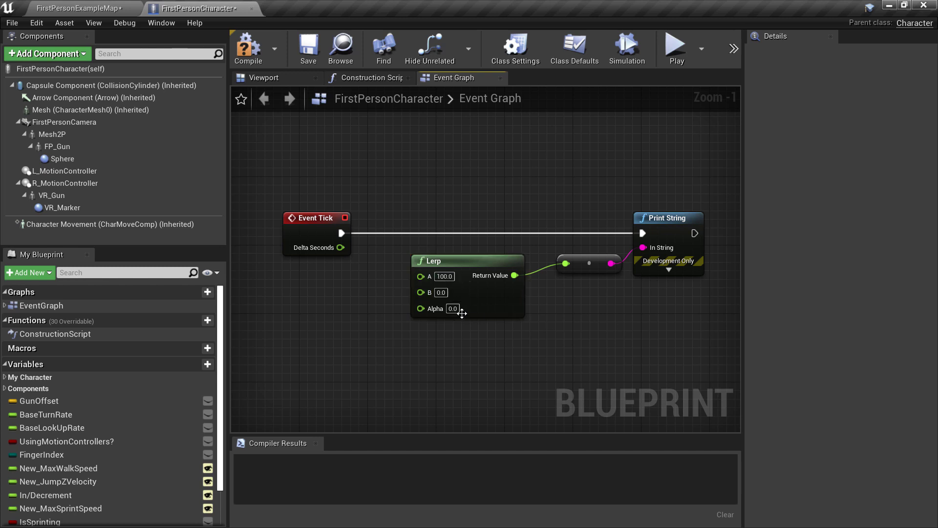
{"action": "left_click", "coordinate": [440, 292]}
{"action": "type", "text": "50"}
{"action": "key", "text": "Return"}
{"action": "left_click", "coordinate": [453, 309]}
{"action": "type", "text": "0"}
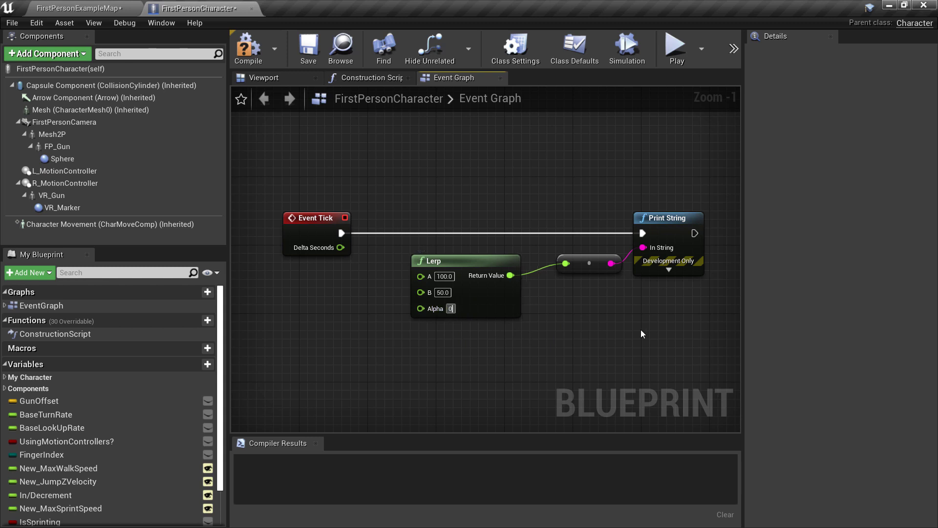
{"action": "type", "text": ".5"}
{"action": "key", "text": "Return"}
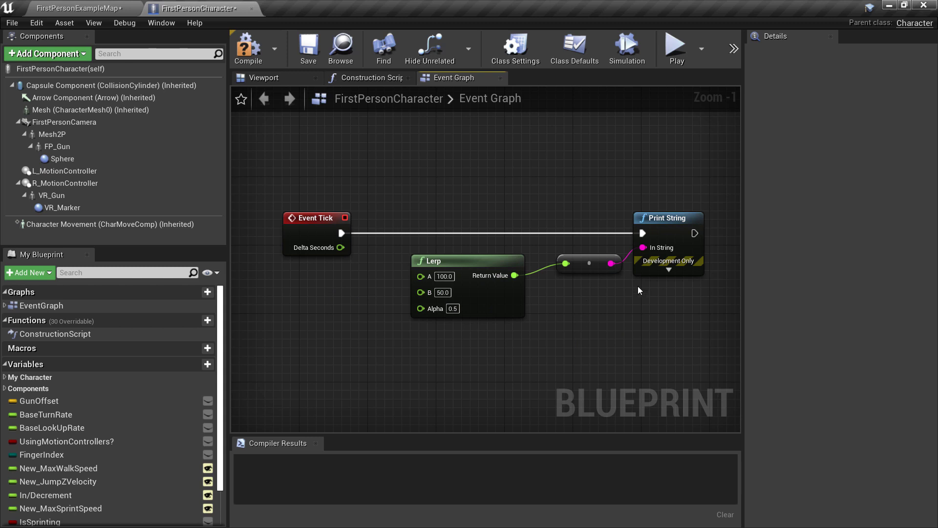
Step: Compile the blueprint and run the game preview to check the printed Lerp value, closing the preview when done
{"action": "left_click", "coordinate": [248, 47]}
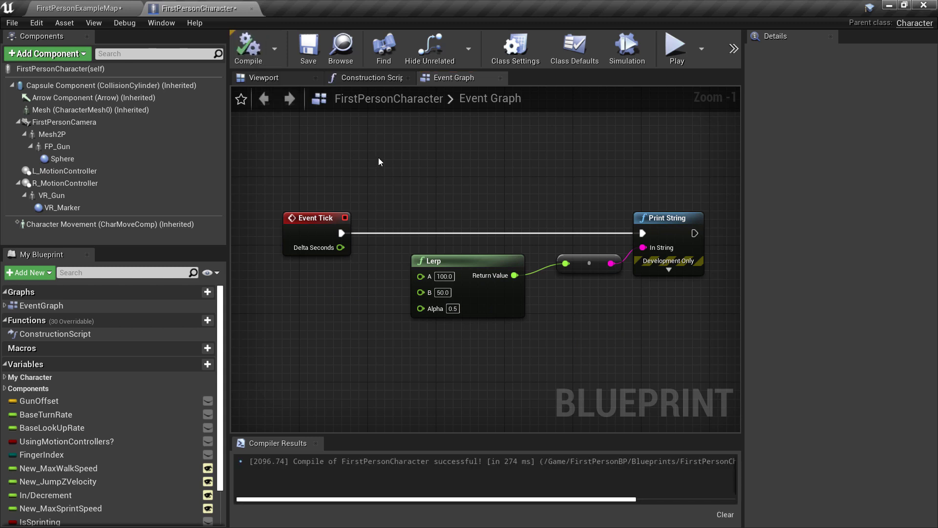
{"action": "left_click", "coordinate": [676, 49]}
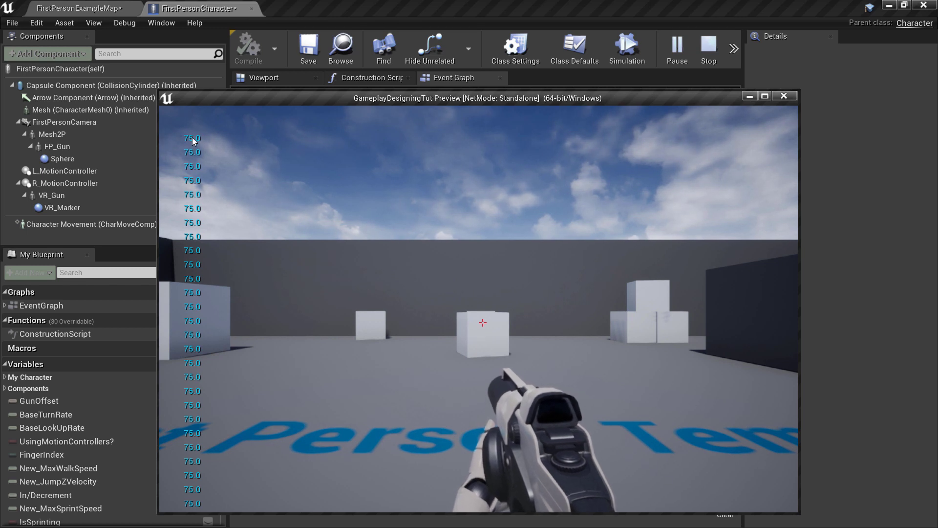
{"action": "left_click_drag", "start_coordinate": [351, 100], "coordinate": [414, 115]}
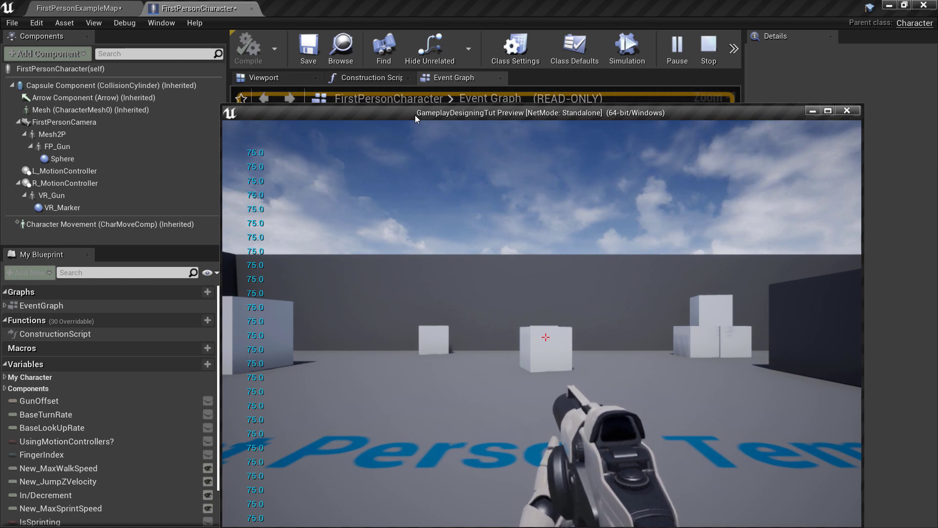
{"action": "left_click", "coordinate": [847, 110]}
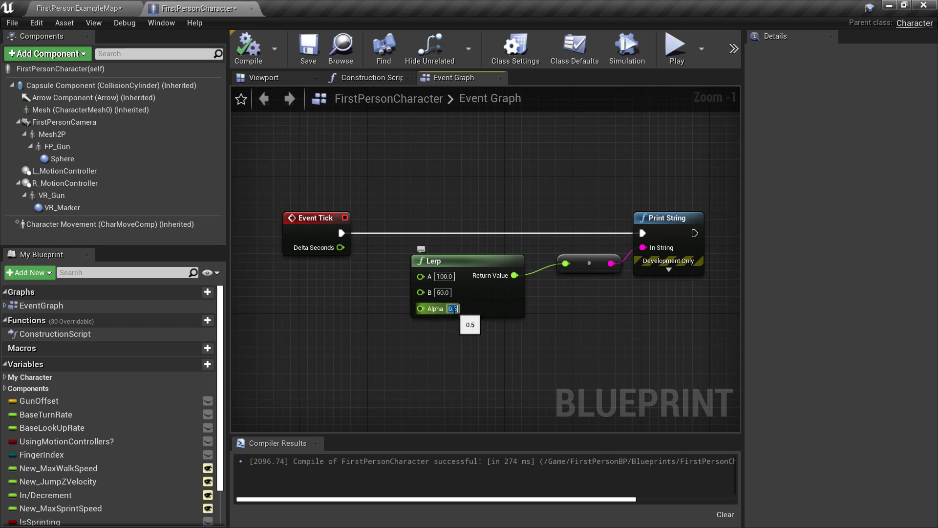
Step: Set the Lerp node's Alpha to 0.3
{"action": "left_click", "coordinate": [453, 308]}
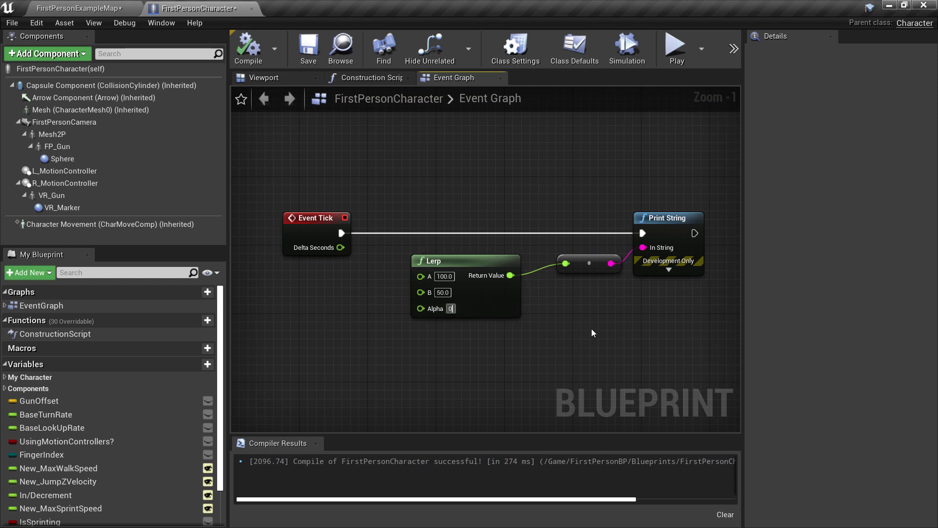
{"action": "type", "text": "0.3"}
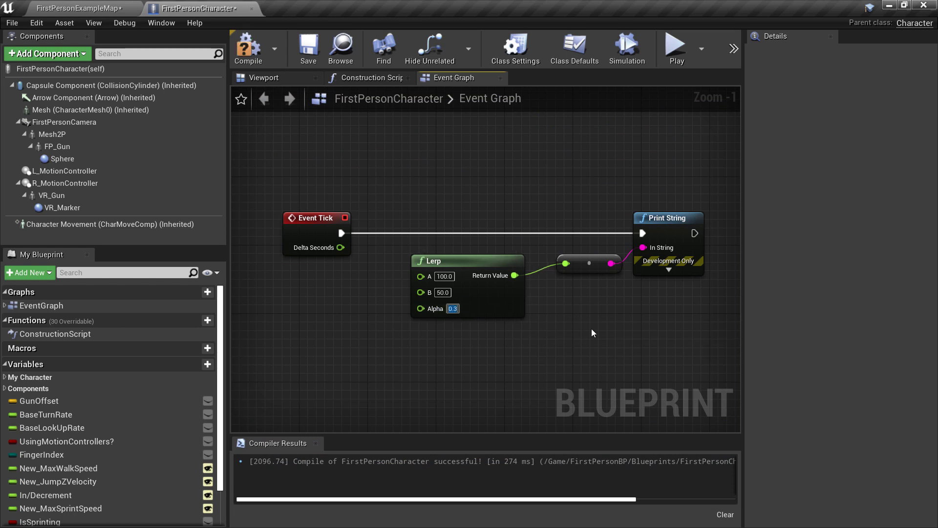
{"action": "left_click", "coordinate": [591, 329]}
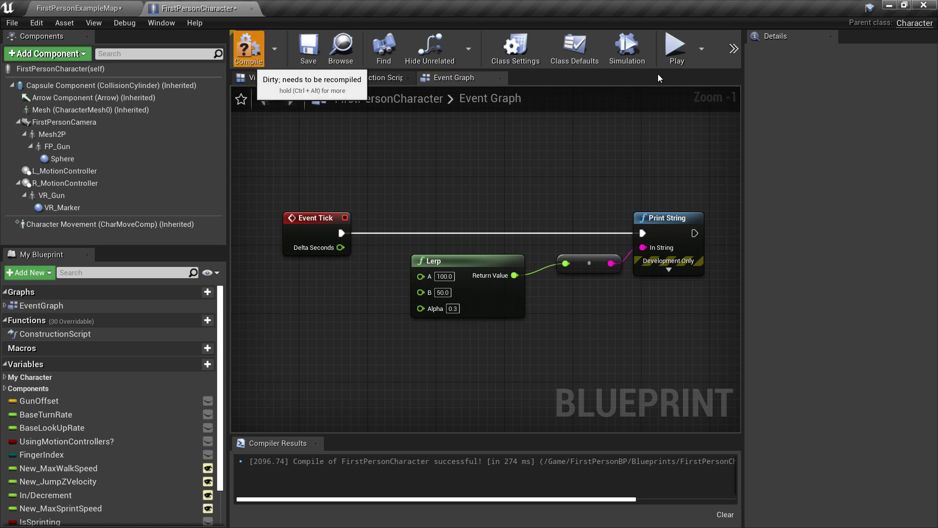
Step: Recompile with the 0.3 Alpha and play the game preview to read the printed result, closing it at the end
{"action": "left_click", "coordinate": [247, 46]}
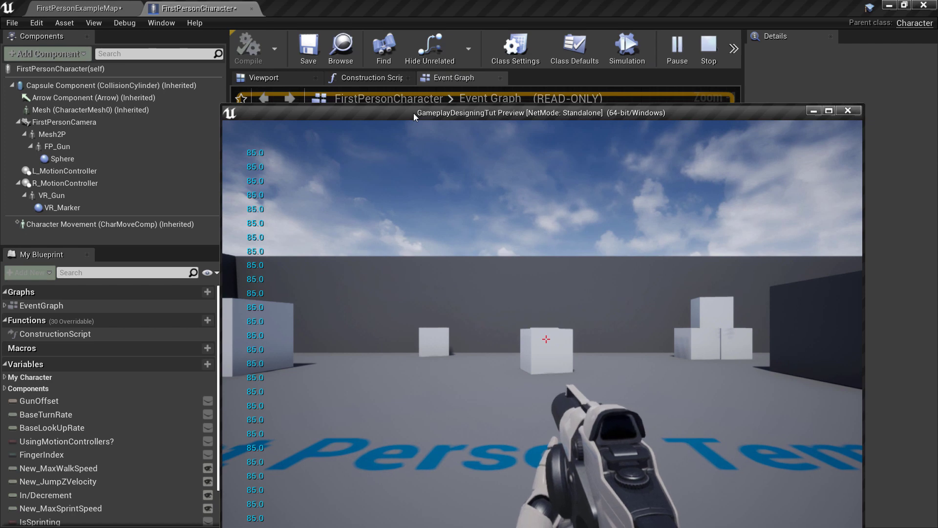
{"action": "left_click_drag", "start_coordinate": [413, 113], "coordinate": [337, 98]}
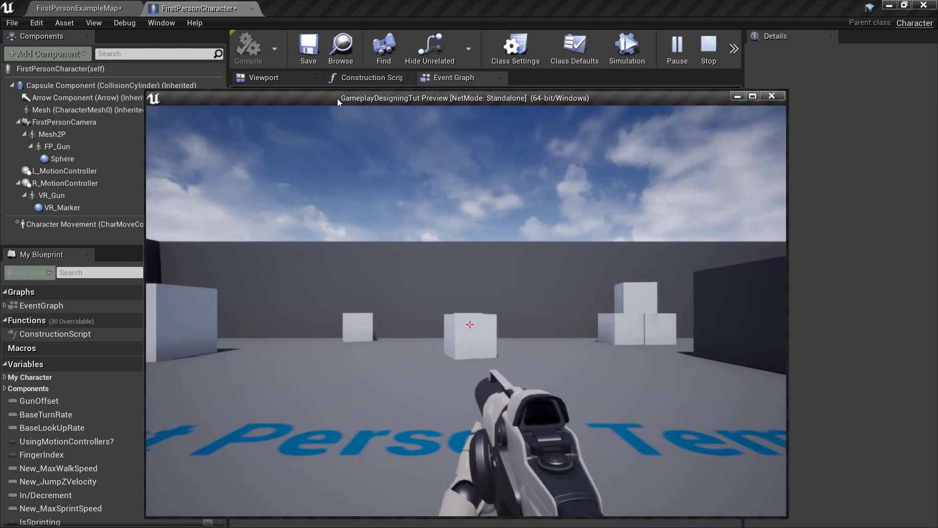
{"action": "left_click", "coordinate": [776, 95]}
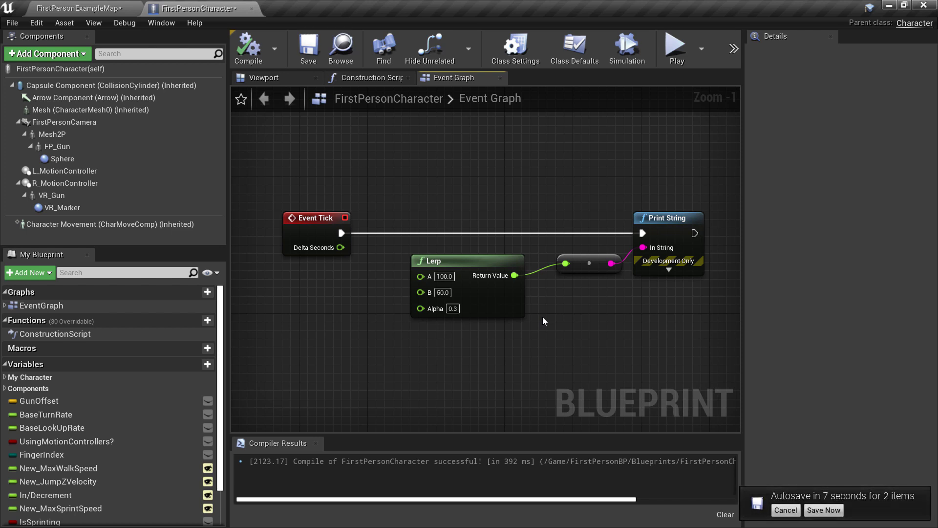
Step: Set the Lerp node's Alpha to 0.8 and compile the blueprint
{"action": "left_click", "coordinate": [453, 309]}
{"action": "type", "text": "0.8"}
{"action": "left_click", "coordinate": [260, 57]}
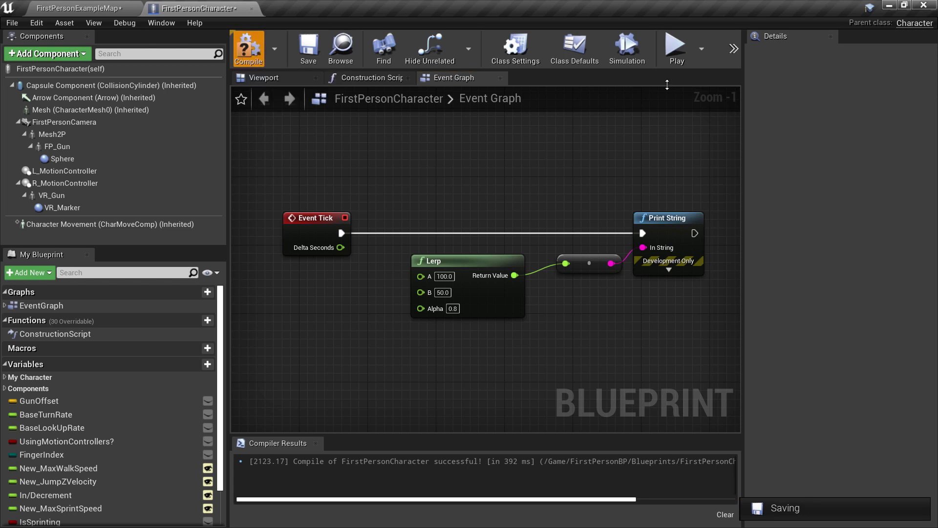
Step: Play the game preview to read the Lerp result printed for the 0.8 Alpha, and close it
{"action": "left_click", "coordinate": [676, 47]}
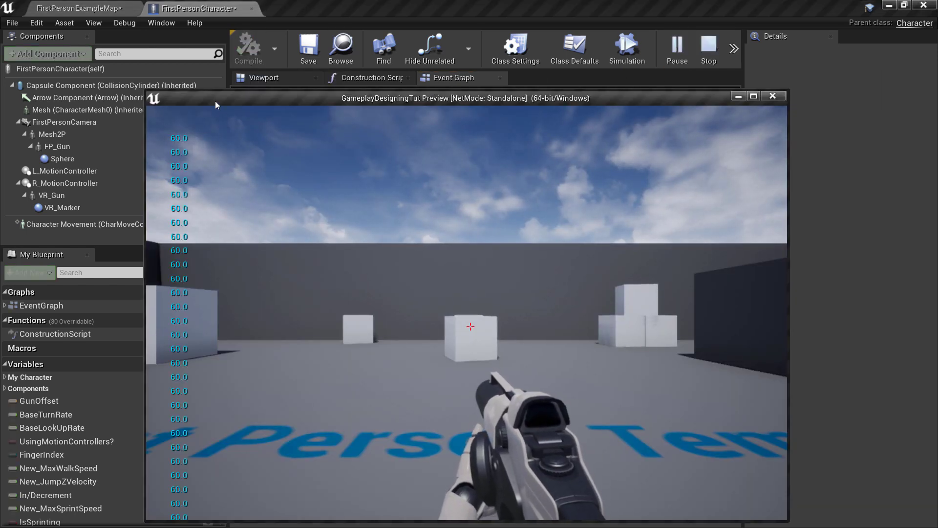
{"action": "left_click", "coordinate": [772, 96]}
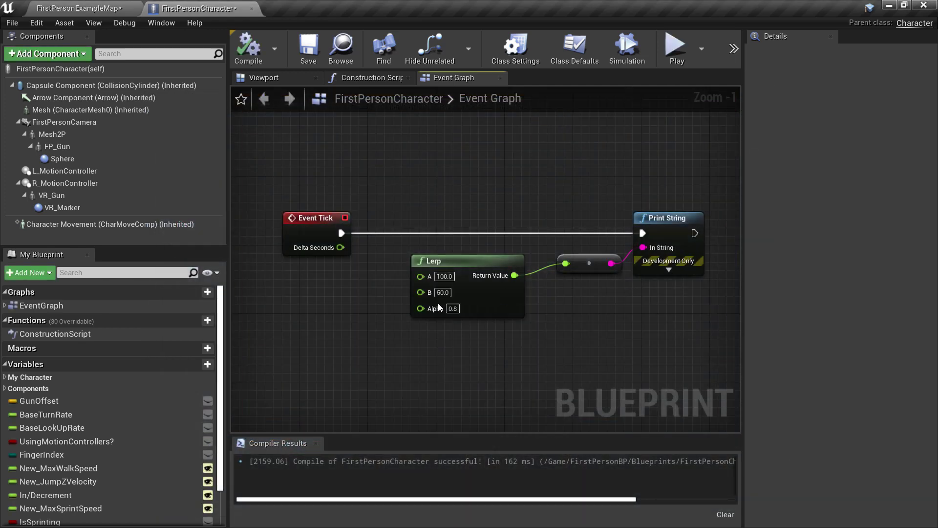
Step: Set the Lerp node's Alpha to 2.0, recompile, and check the printed value in a game preview that is closed at the end
{"action": "left_click", "coordinate": [453, 308]}
{"action": "type", "text": "1"}
{"action": "key", "text": "Return"}
{"action": "type", "text": "2.0"}
{"action": "key", "text": "Return"}
{"action": "key", "text": "F7"}
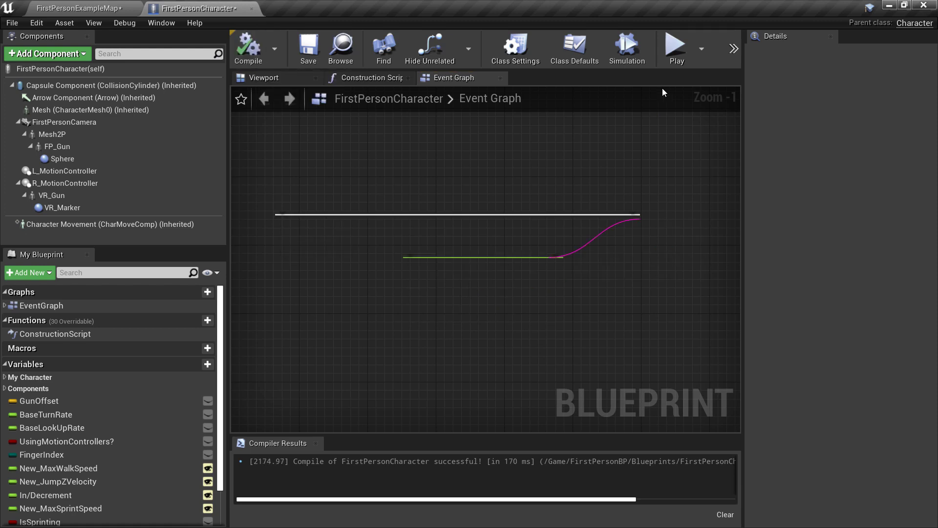
{"action": "left_click", "coordinate": [673, 51]}
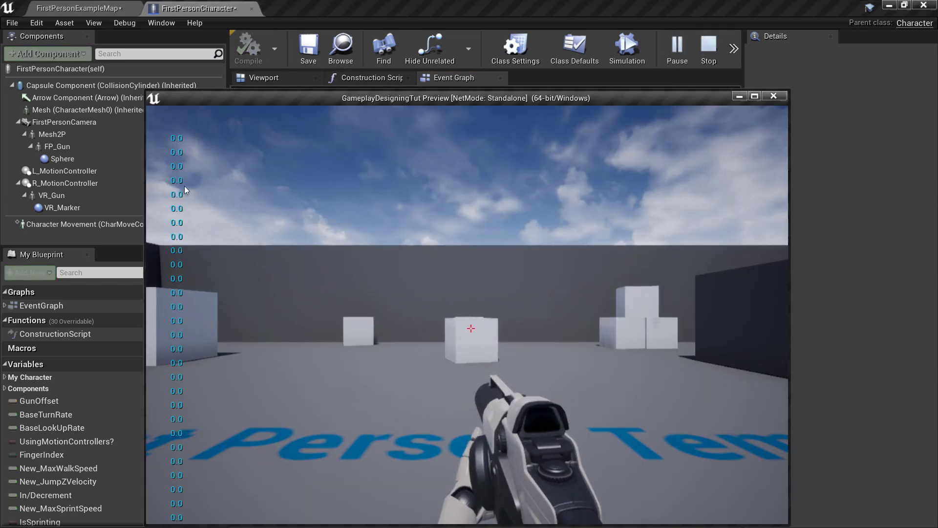
{"action": "left_click", "coordinate": [774, 97]}
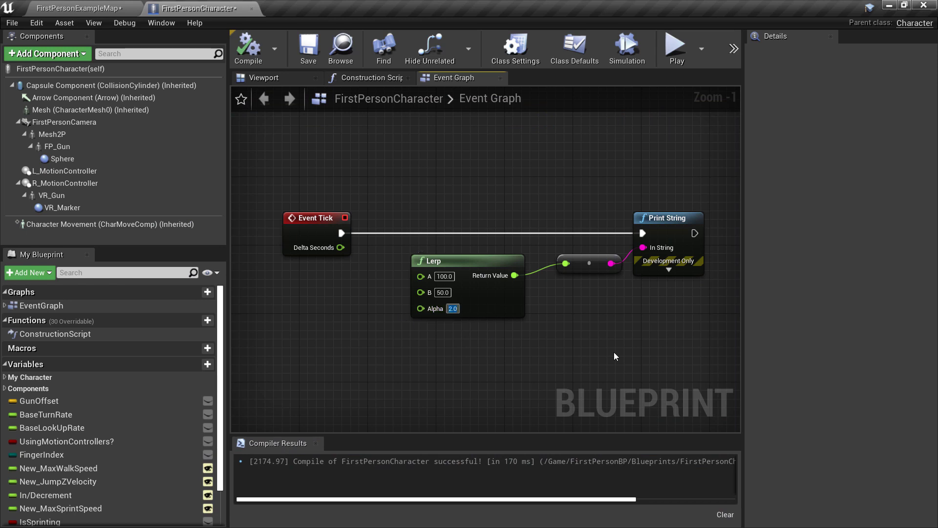
Step: Set the Lerp node's Alpha to 1.0, recompile, and check the printed value in a short game preview
{"action": "type", "text": "1"}
{"action": "key", "text": "Return"}
{"action": "left_click", "coordinate": [251, 51]}
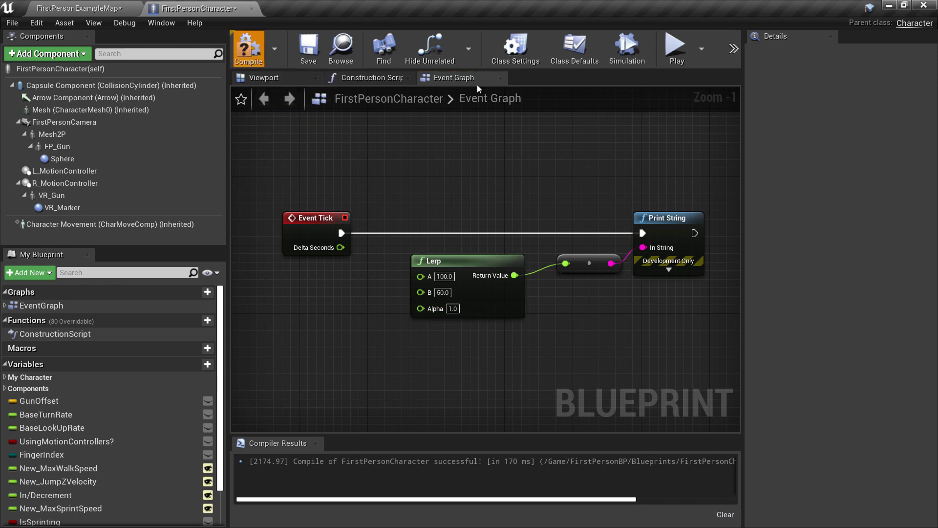
{"action": "left_click", "coordinate": [673, 49]}
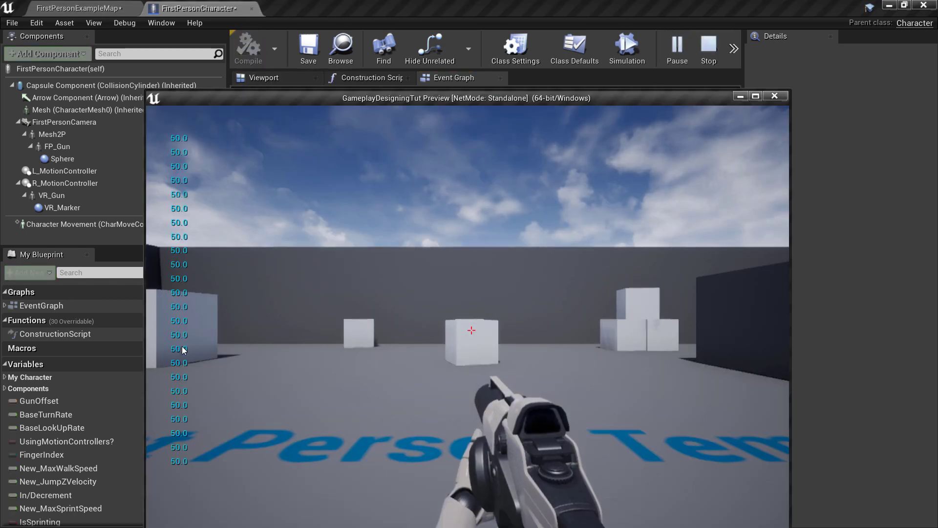
{"action": "left_click", "coordinate": [774, 96]}
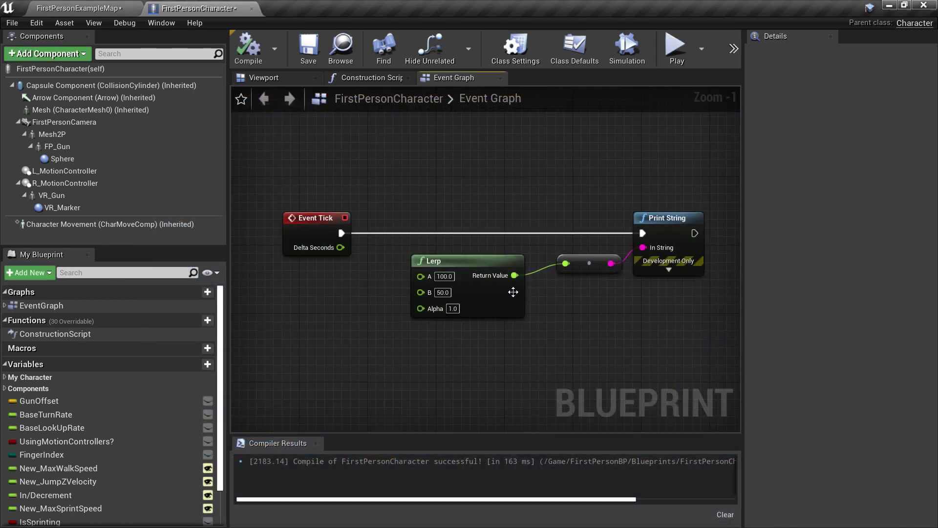
Step: Set the Lerp node's Alpha to 0.0
{"action": "left_click", "coordinate": [453, 309]}
{"action": "type", "text": "0"}
{"action": "key", "text": "Return"}
Step: Add a Random Float node below Event Tick and connect its Return Value to the Lerp node's Alpha
{"action": "right_click", "coordinate": [340, 333]}
{"action": "type", "text": "rando"}
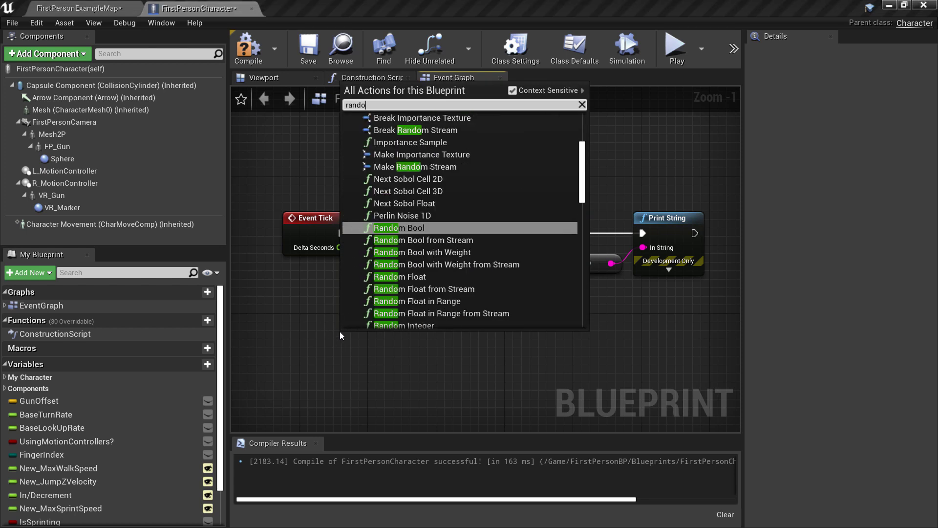
{"action": "type", "text": "m float"}
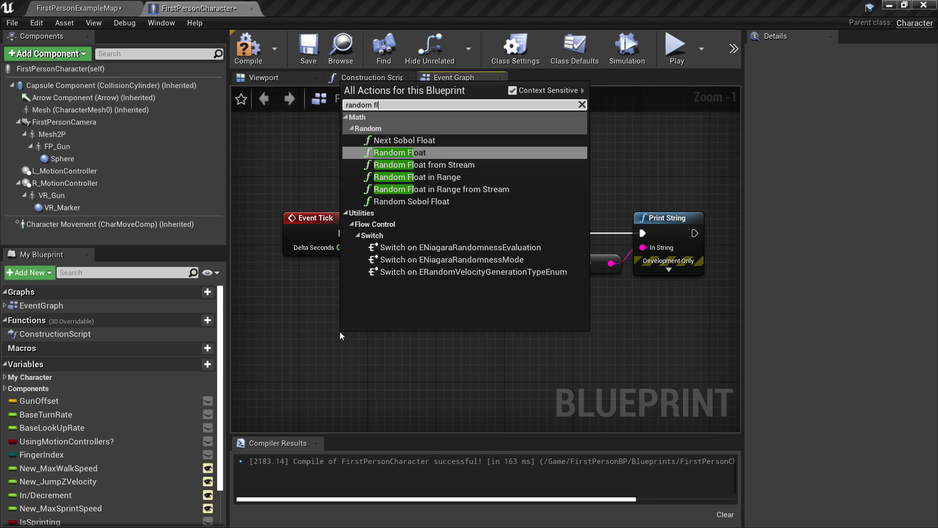
{"action": "left_click", "coordinate": [405, 153]}
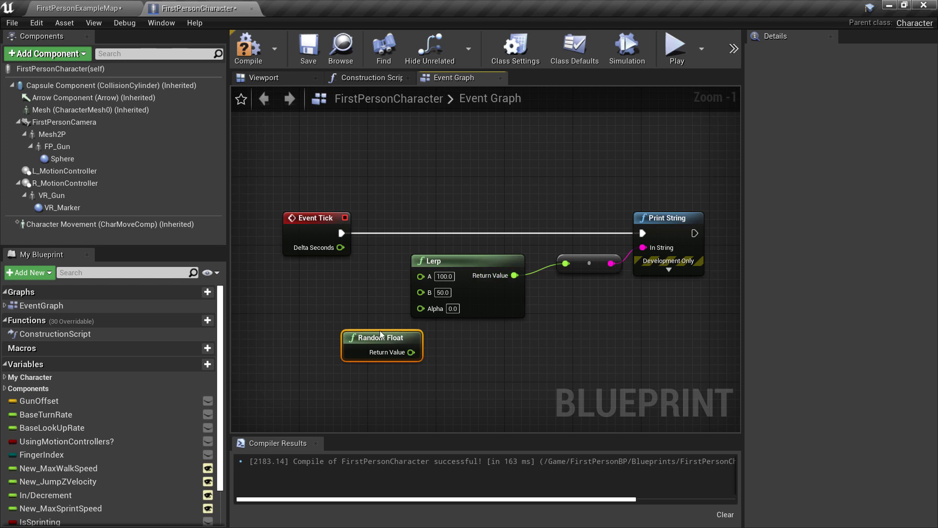
{"action": "left_click_drag", "start_coordinate": [326, 339], "coordinate": [421, 308]}
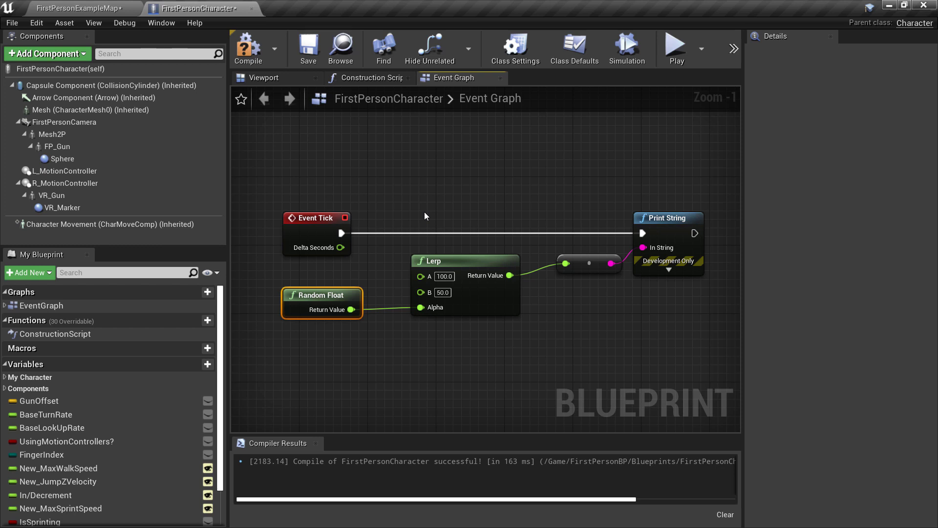
Step: Compile the blueprint and play the game preview to read the Lerp values printed with the random Alpha, closing it at the end
{"action": "left_click", "coordinate": [249, 48]}
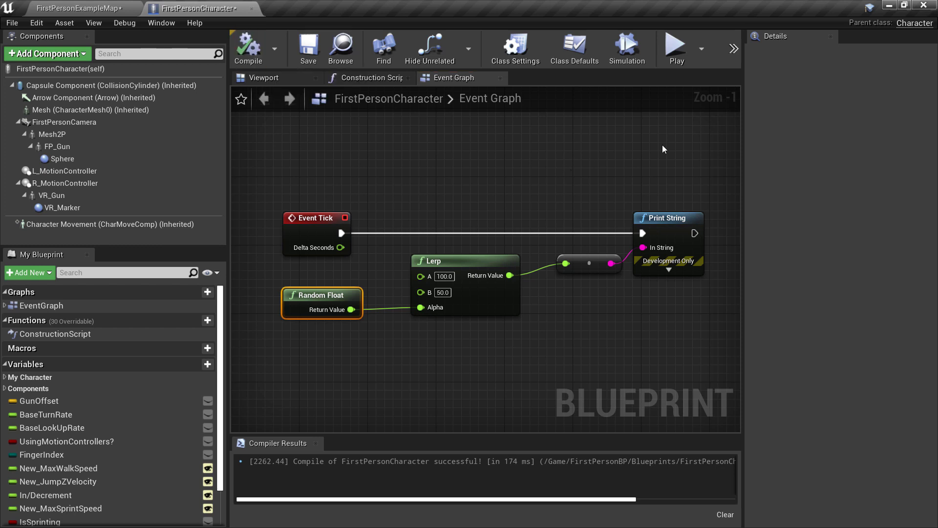
{"action": "left_click", "coordinate": [679, 54]}
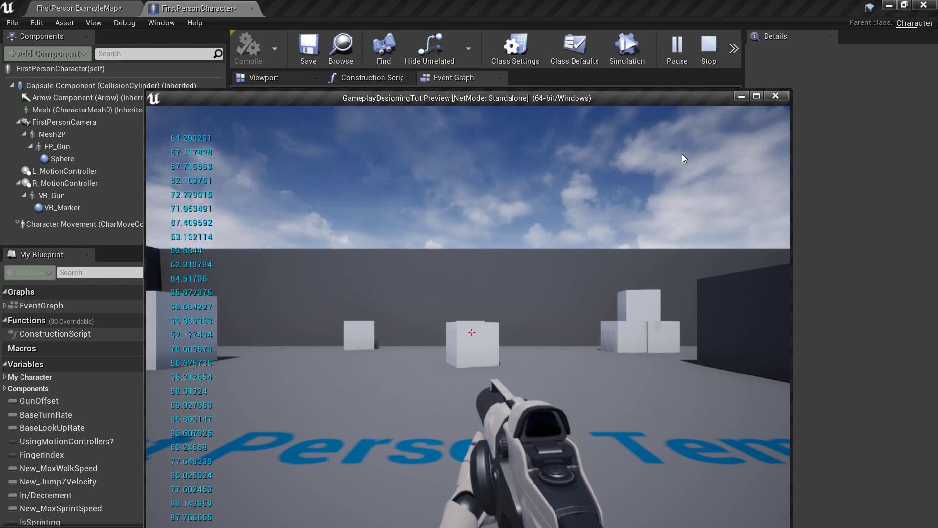
{"action": "key", "text": "Escape"}
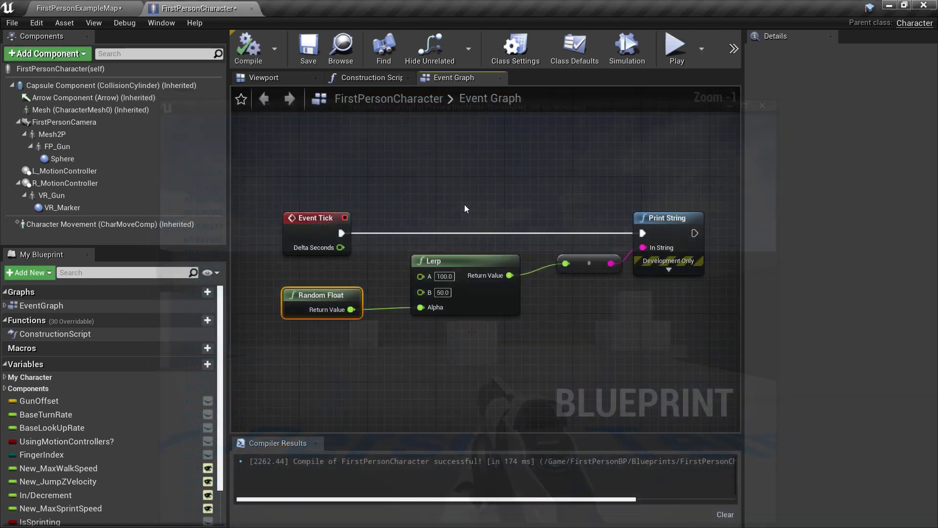
Step: Add an F keyboard event above Event Tick and connect its Pressed output to Print String's execution input
{"action": "scroll", "coordinate": [529, 294], "scroll_direction": "down", "scroll_amount": 1}
{"action": "scroll", "coordinate": [450, 193], "scroll_direction": "up", "scroll_amount": 1}
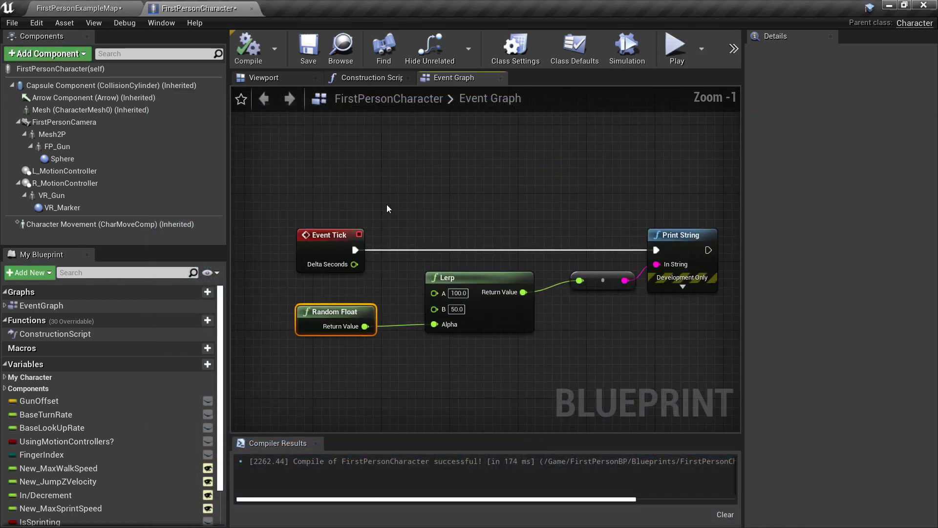
{"action": "right_click", "coordinate": [381, 196]}
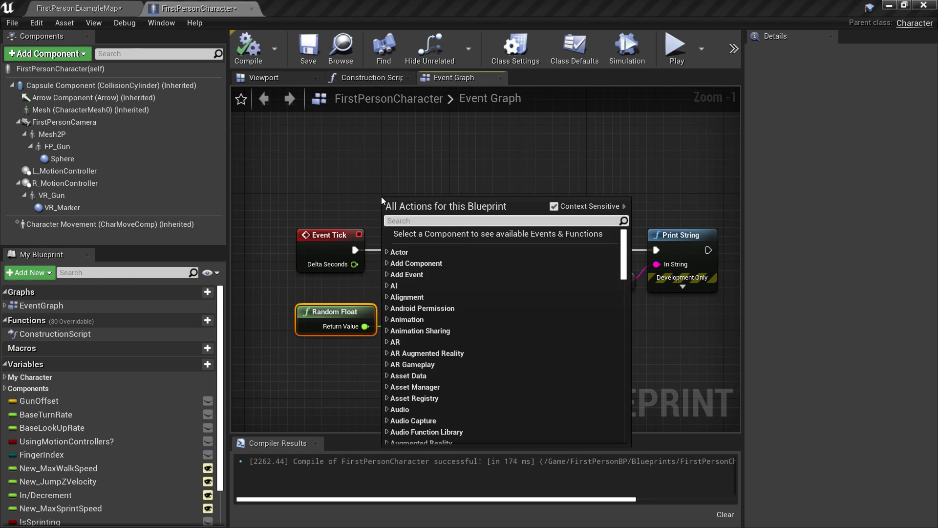
{"action": "type", "text": "k"}
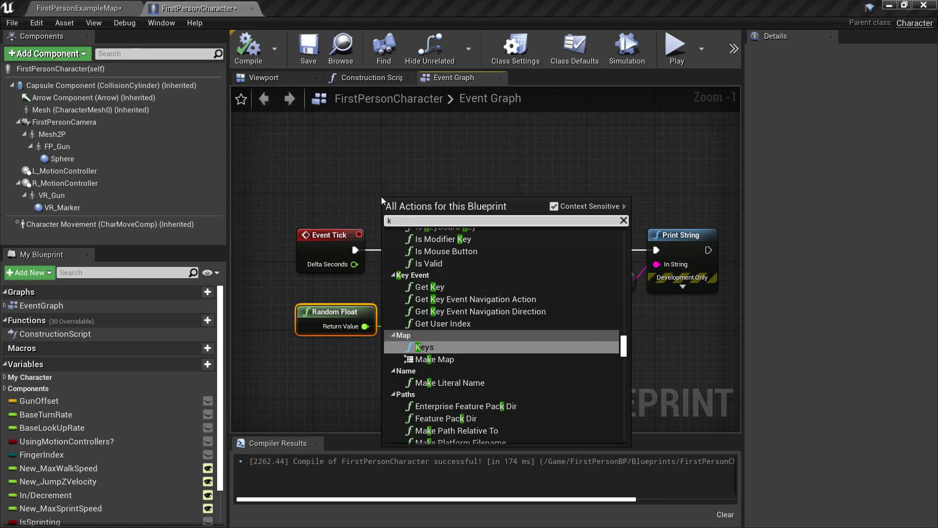
{"action": "type", "text": "ey f"}
{"action": "left_click", "coordinate": [418, 339]}
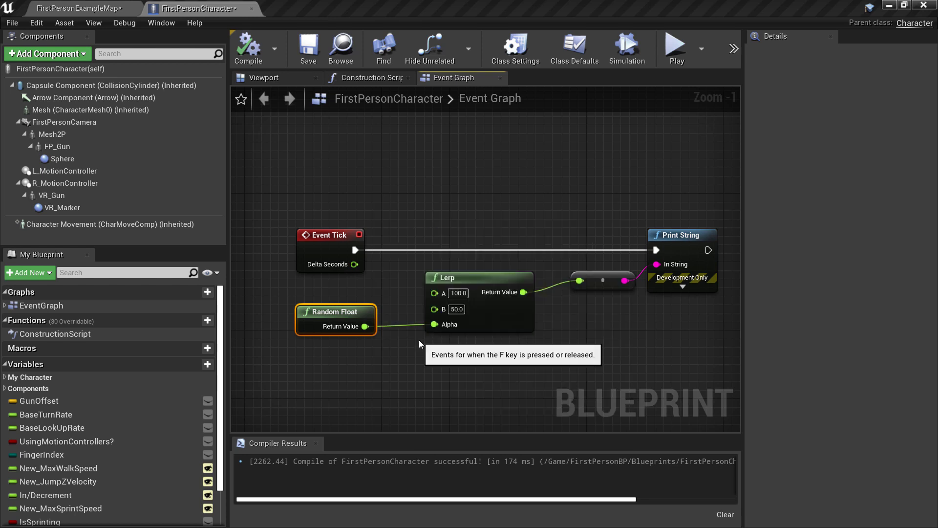
{"action": "left_click_drag", "start_coordinate": [408, 200], "coordinate": [656, 250]}
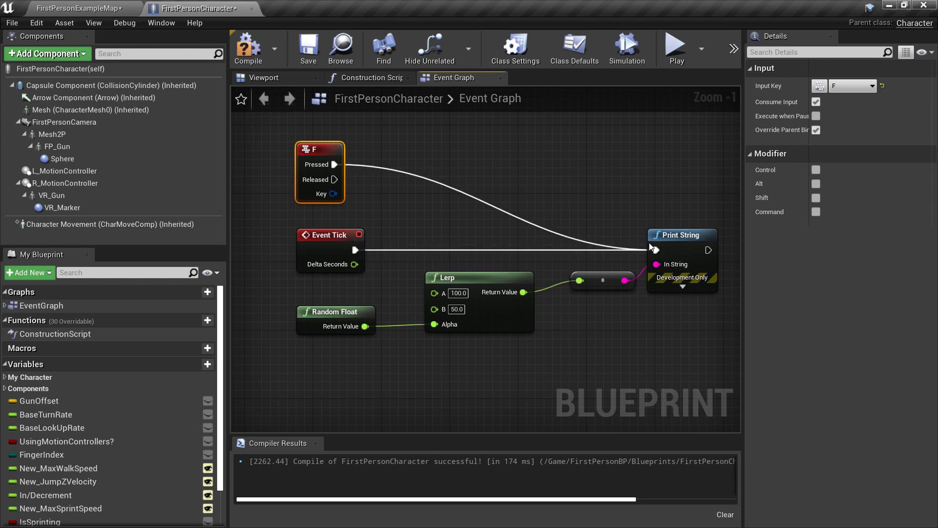
Step: Break the execution link from Event Tick to Print String
{"action": "right_click", "coordinate": [355, 250]}
{"action": "left_click", "coordinate": [390, 281]}
{"action": "left_click", "coordinate": [425, 236]}
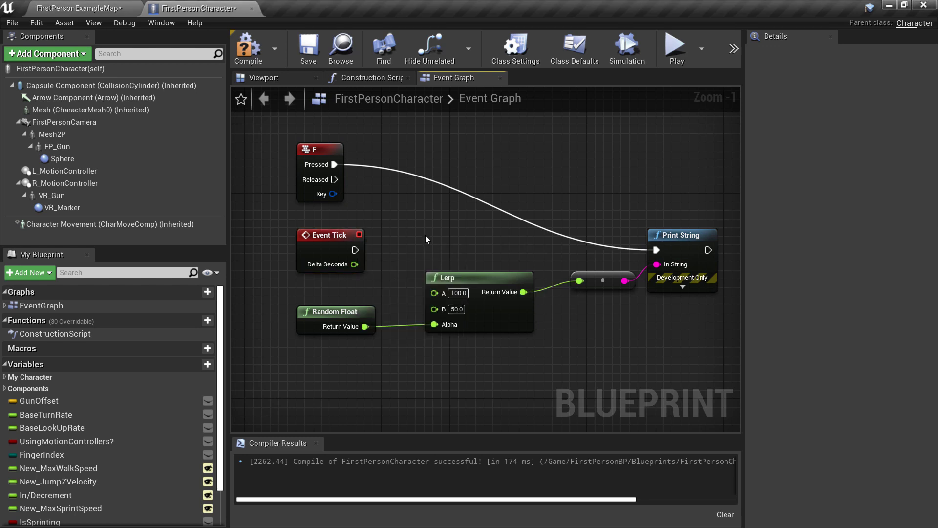
Step: Compile the blueprint, launch the game preview, move its window slightly upward and give the game input focus
{"action": "left_click", "coordinate": [248, 49]}
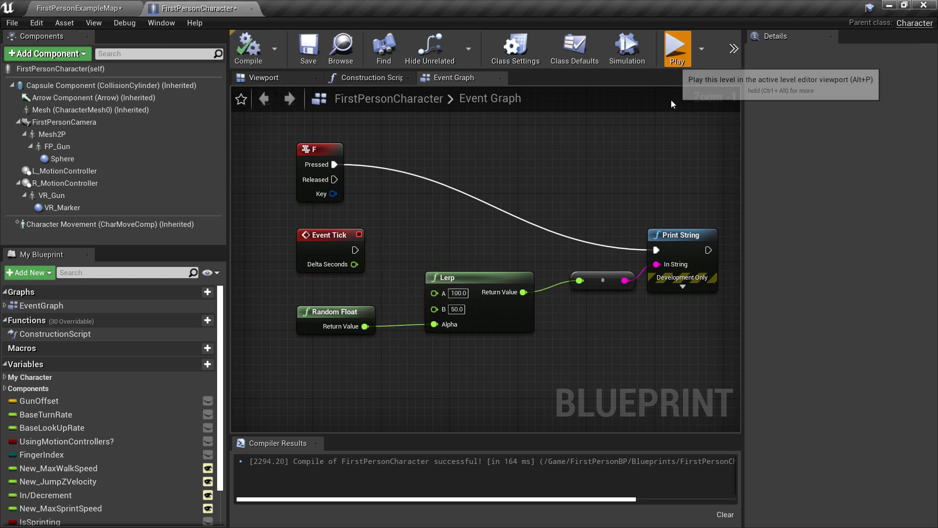
{"action": "left_click", "coordinate": [677, 47]}
{"action": "left_click_drag", "start_coordinate": [367, 103], "coordinate": [352, 74]}
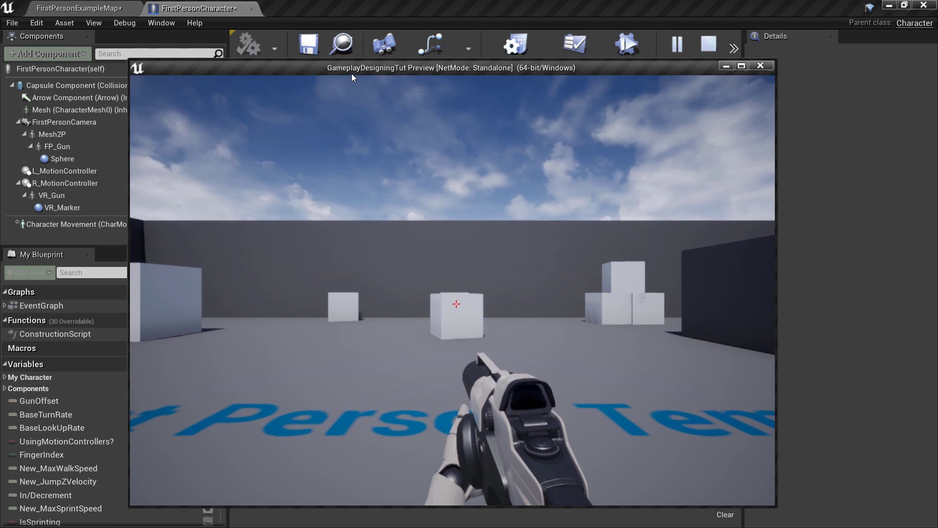
{"action": "left_click", "coordinate": [347, 157]}
Step: Trigger the F key event repeatedly in the preview to print random Lerp values, and close the preview
{"action": "key", "text": "e"}
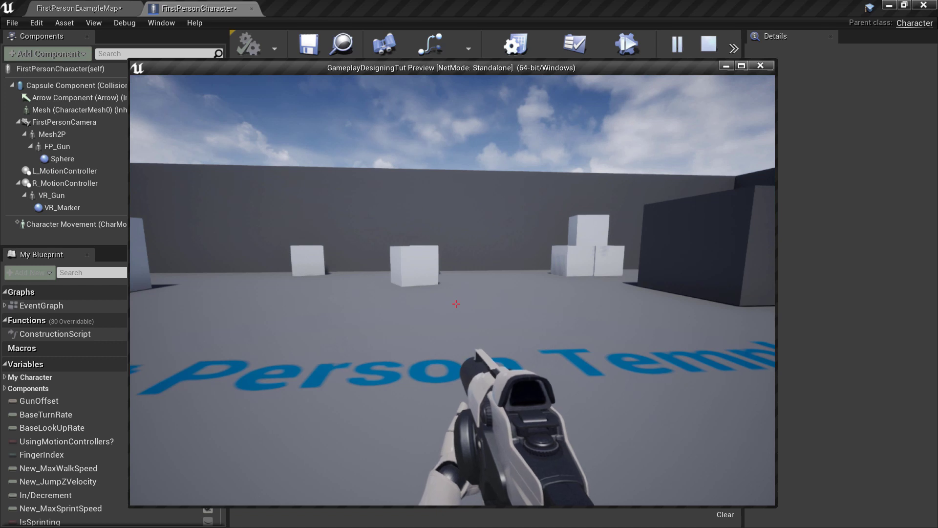
{"action": "key", "text": "e"}
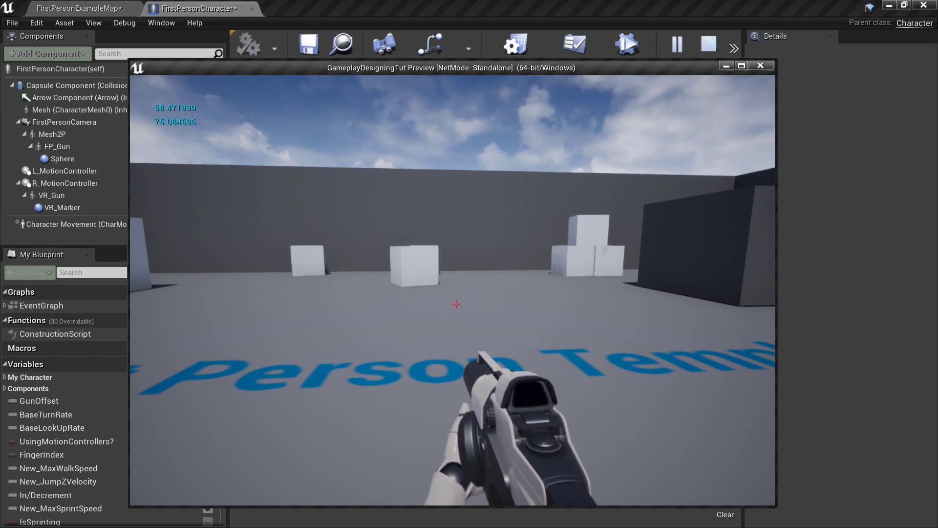
{"action": "key", "text": "e"}
{"action": "key", "text": "e"}
{"action": "key", "text": "e"}
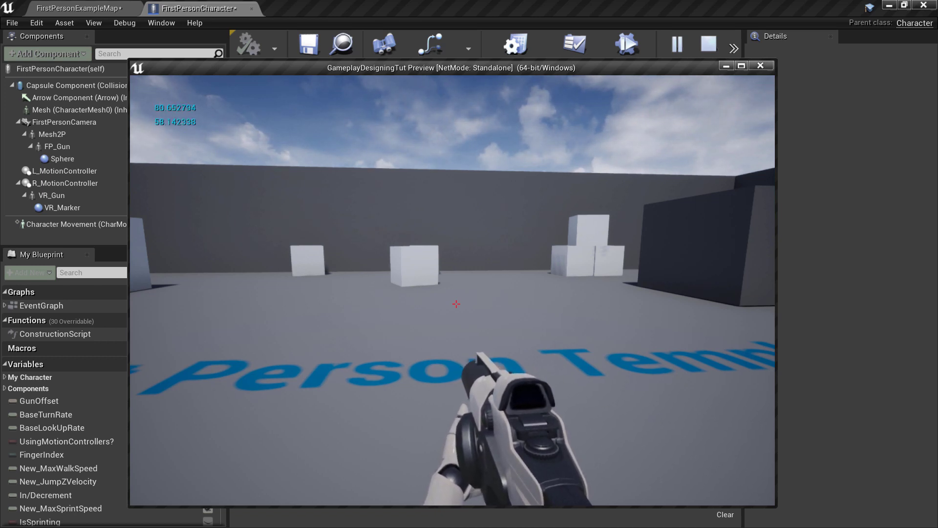
{"action": "key", "text": "e"}
{"action": "key", "text": "e"}
{"action": "key", "text": "e"}
{"action": "key", "text": "e"}
{"action": "key", "text": "e"}
{"action": "key", "text": "e"}
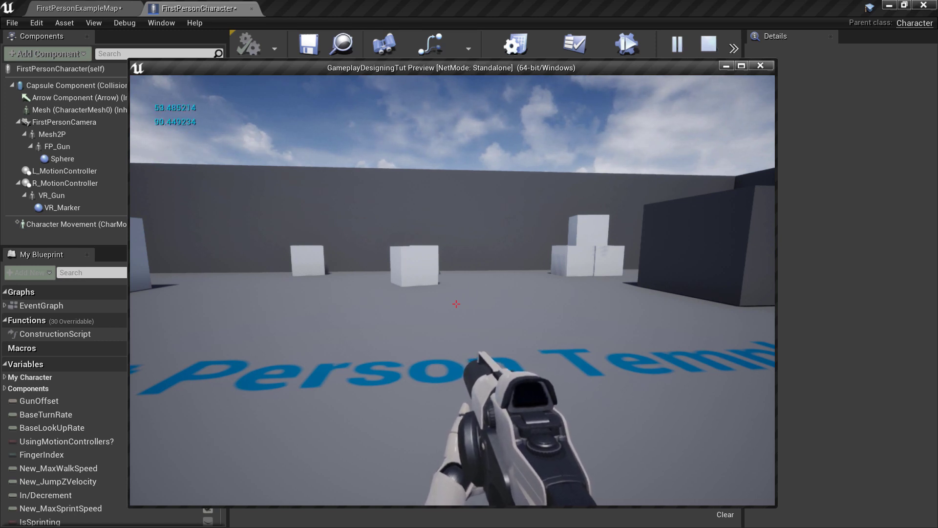
{"action": "key", "text": "e"}
{"action": "key", "text": "e"}
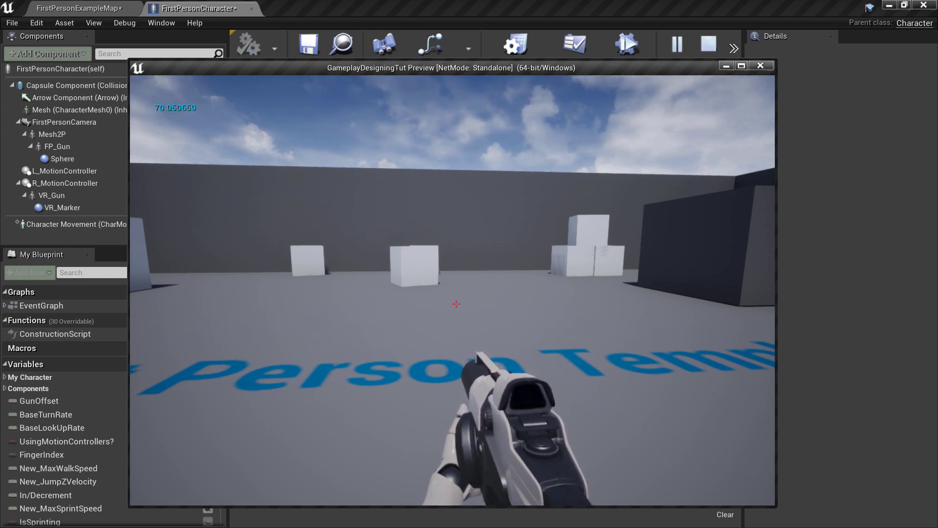
{"action": "key", "text": "e"}
{"action": "key", "text": "e"}
{"action": "key", "text": "e"}
{"action": "key", "text": "e"}
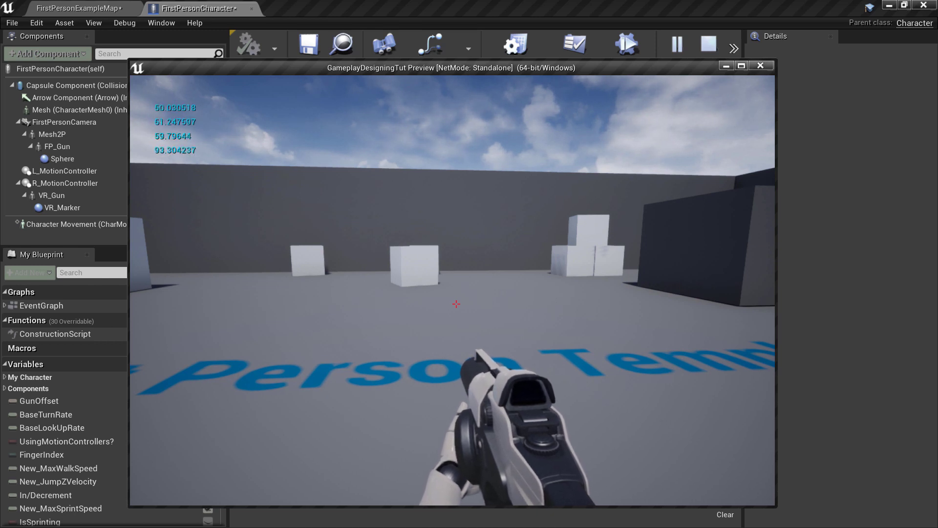
{"action": "key", "text": "e"}
{"action": "key", "text": "e"}
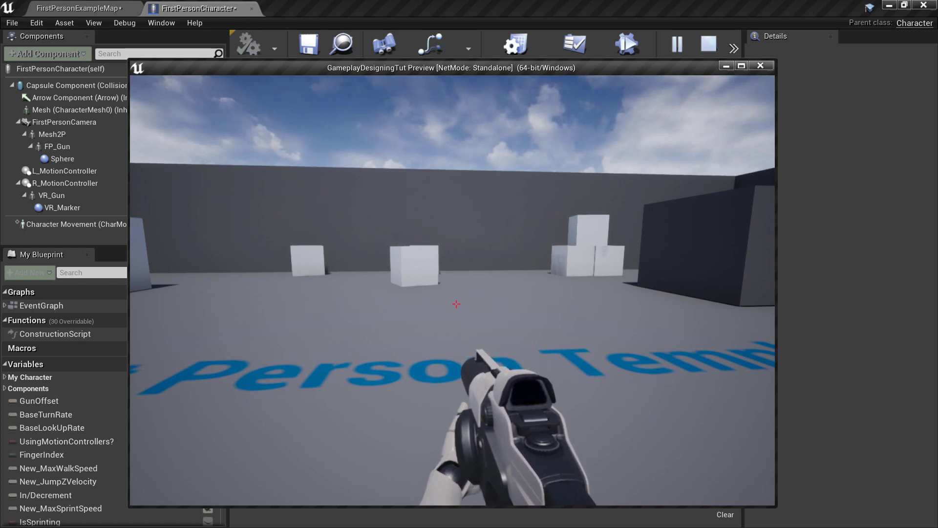
{"action": "key", "text": "Escape"}
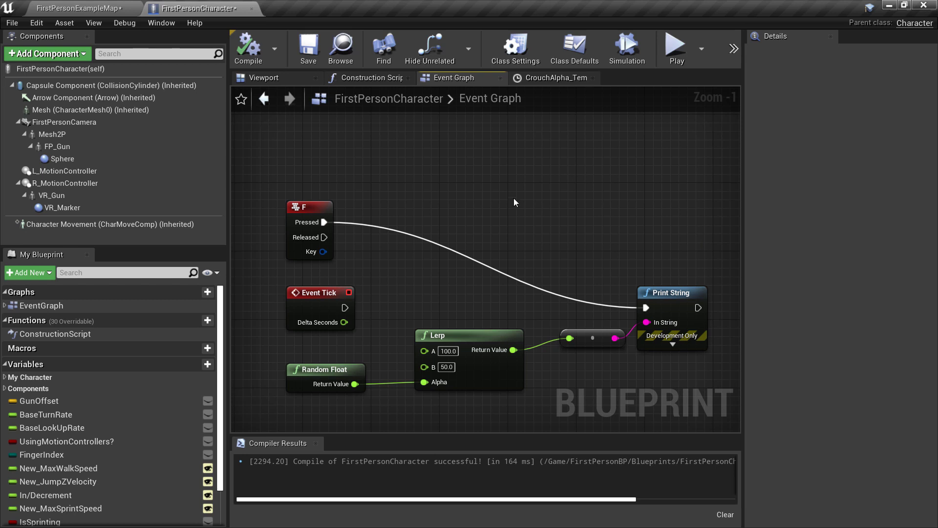
Step: Switch to the FirstPersonExampleMap level and create a new material named LerpMat in the project's root Content folder
{"action": "left_click", "coordinate": [78, 9]}
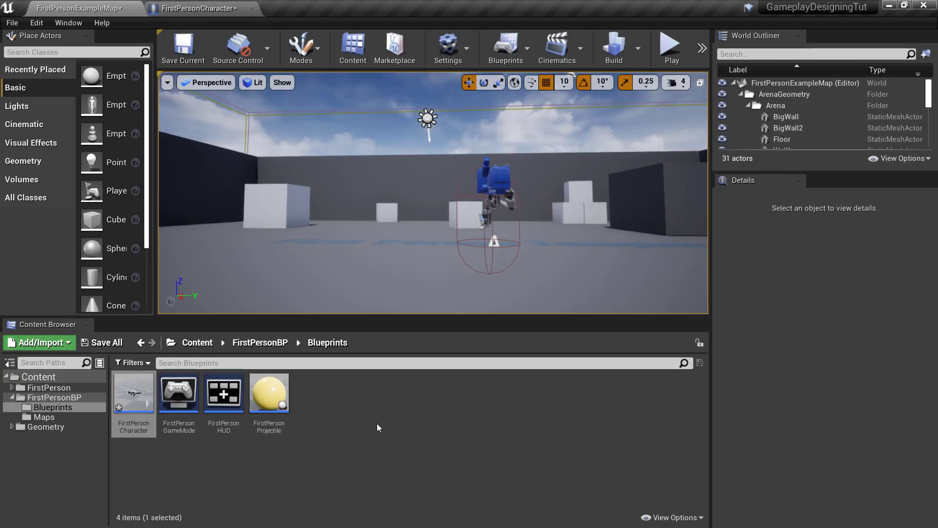
{"action": "left_click", "coordinate": [45, 381]}
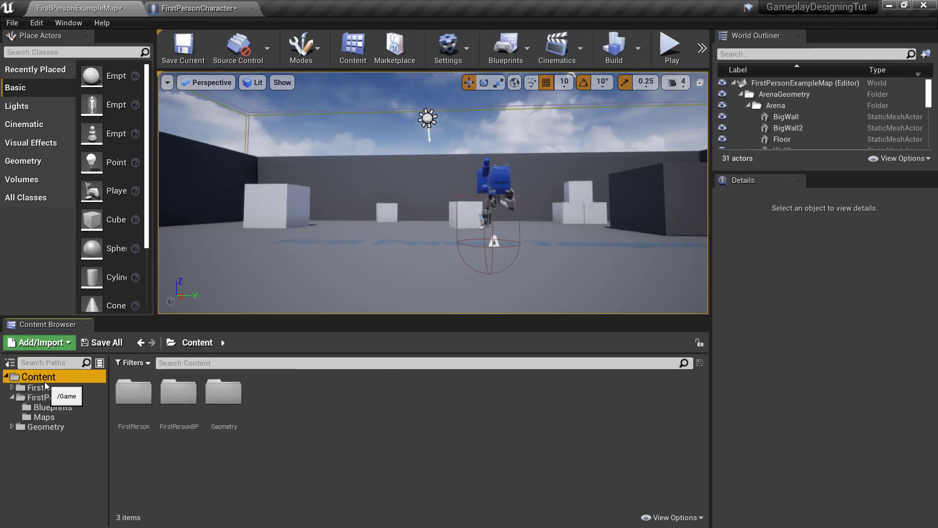
{"action": "right_click", "coordinate": [284, 443]}
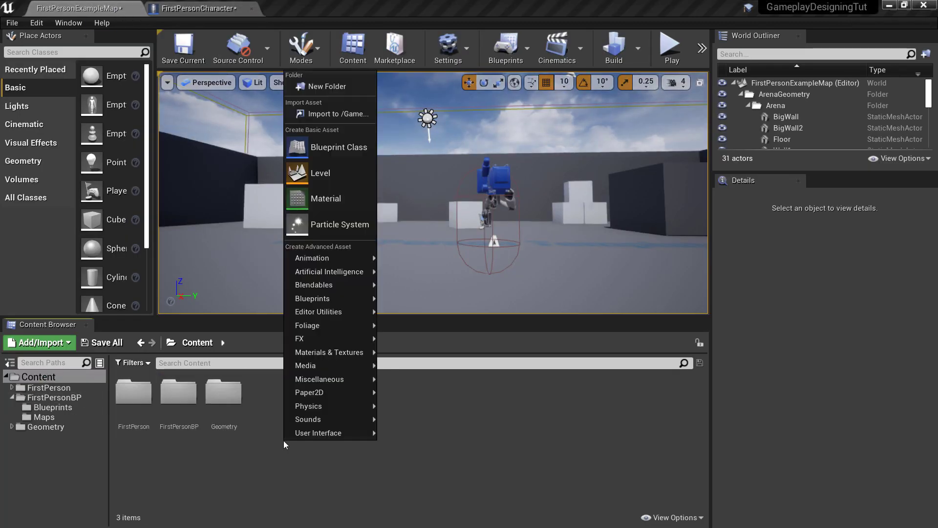
{"action": "left_click", "coordinate": [330, 198]}
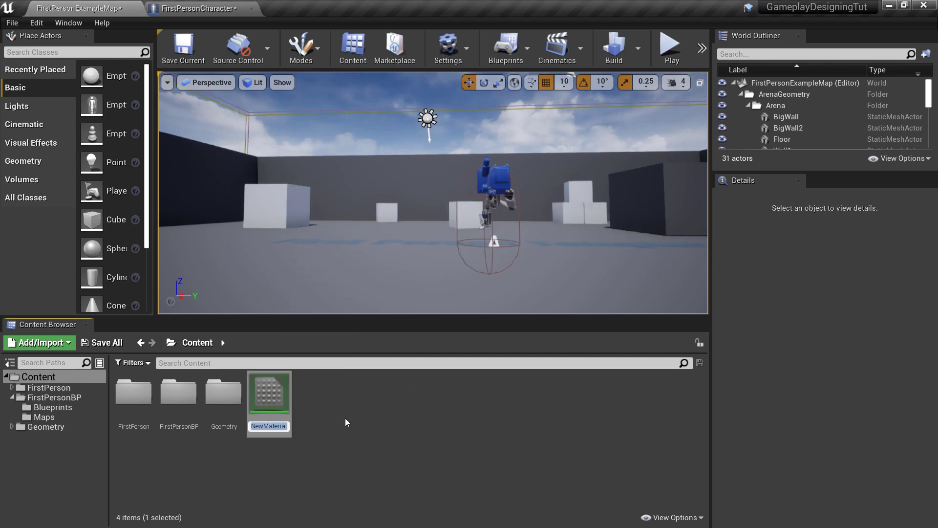
{"action": "type", "text": "Lerp"}
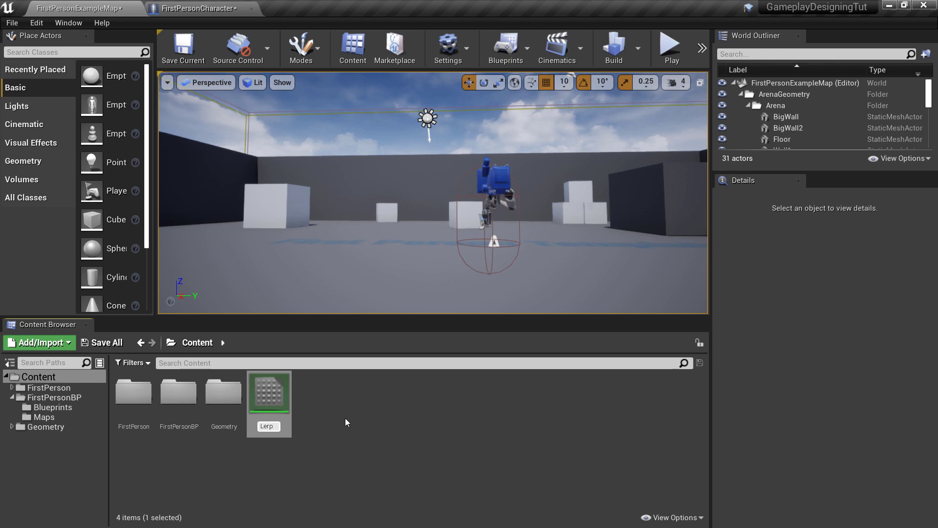
{"action": "type", "text": "Mat"}
{"action": "key", "text": "Return"}
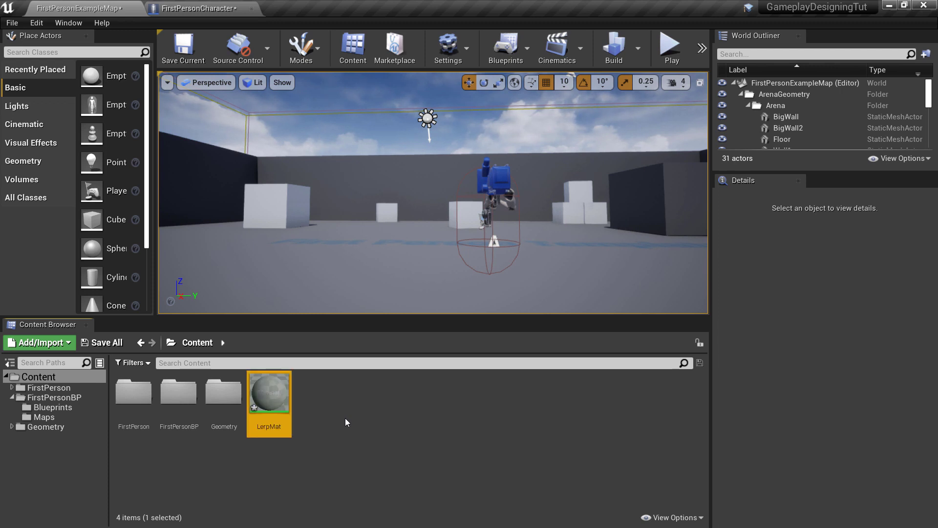
{"action": "left_click", "coordinate": [343, 421]}
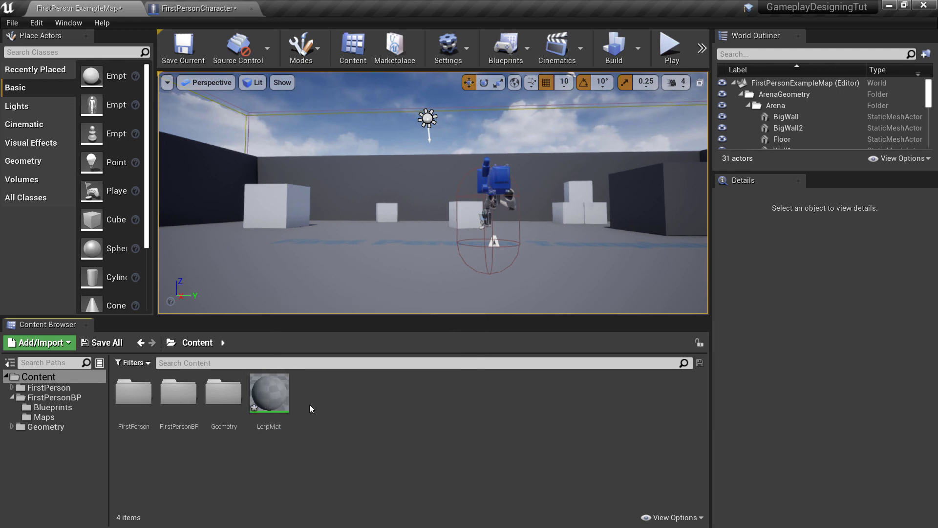
Step: Open the LerpMat material for editing, with its main node and empty graph space beside it in view
{"action": "double_click", "coordinate": [269, 393]}
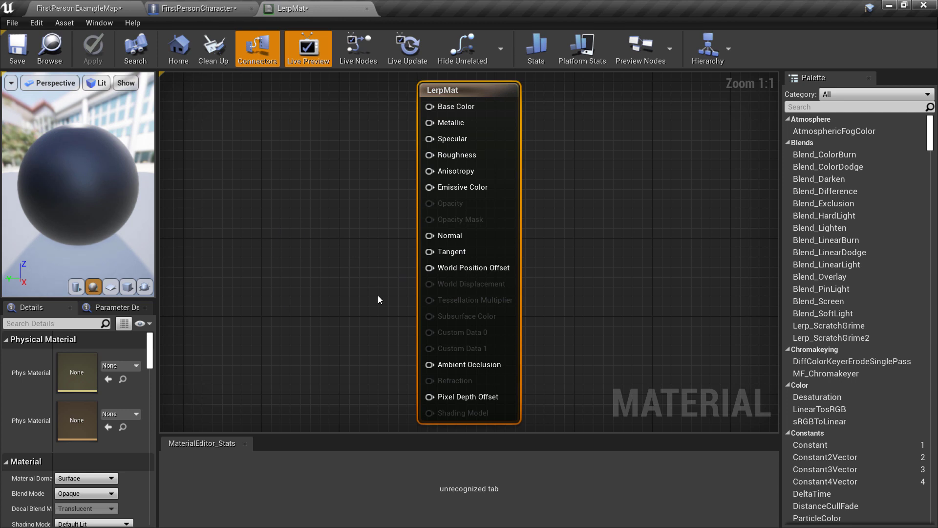
{"action": "scroll", "coordinate": [480, 305], "scroll_direction": "down", "scroll_amount": 2}
{"action": "scroll", "coordinate": [278, 241], "scroll_direction": "up", "scroll_amount": 2}
{"action": "scroll", "coordinate": [651, 311], "scroll_direction": "down", "scroll_amount": 2}
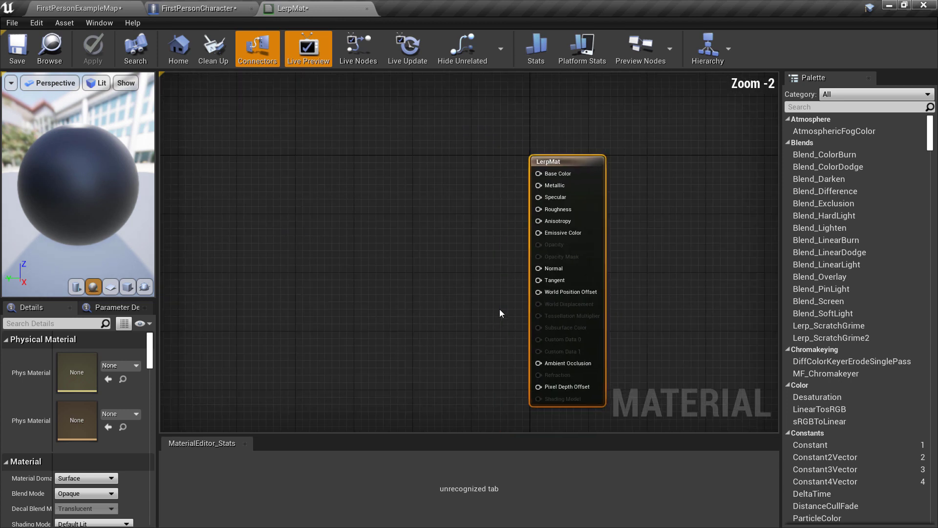
{"action": "scroll", "coordinate": [501, 313], "scroll_direction": "up", "scroll_amount": 2}
{"action": "scroll", "coordinate": [492, 299], "scroll_direction": "down", "scroll_amount": 1}
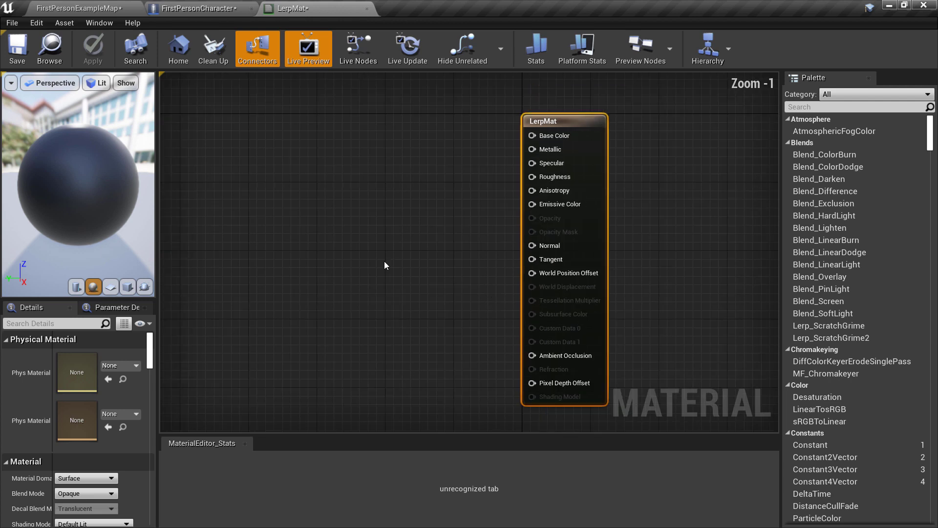
Step: Review the Lerp setup in the FirstPersonCharacter Event Graph, then return to LerpMat and shift its main node slightly left
{"action": "left_click", "coordinate": [198, 8]}
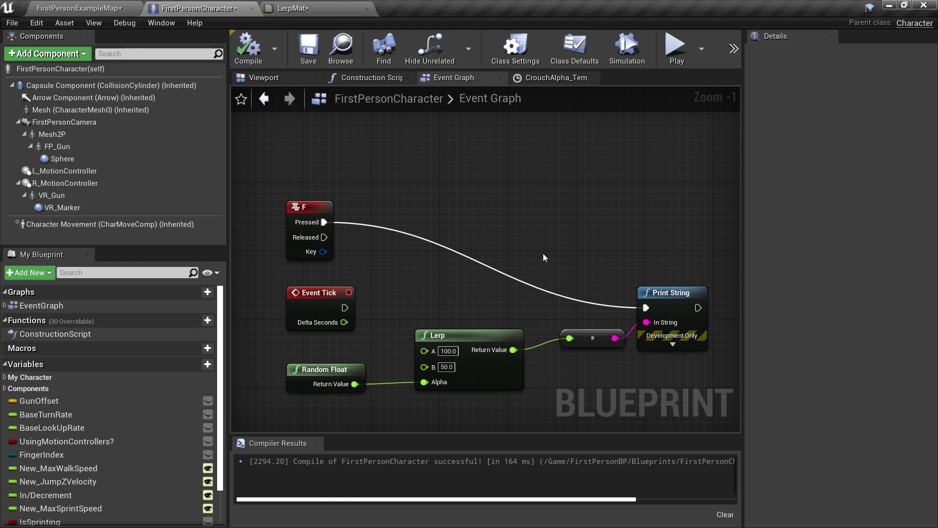
{"action": "left_click", "coordinate": [298, 7]}
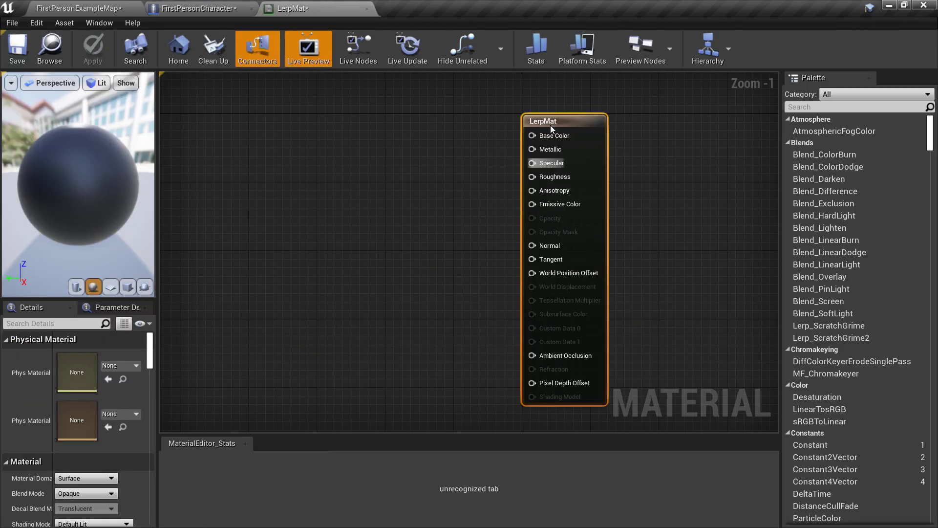
{"action": "left_click_drag", "start_coordinate": [564, 121], "coordinate": [555, 121]}
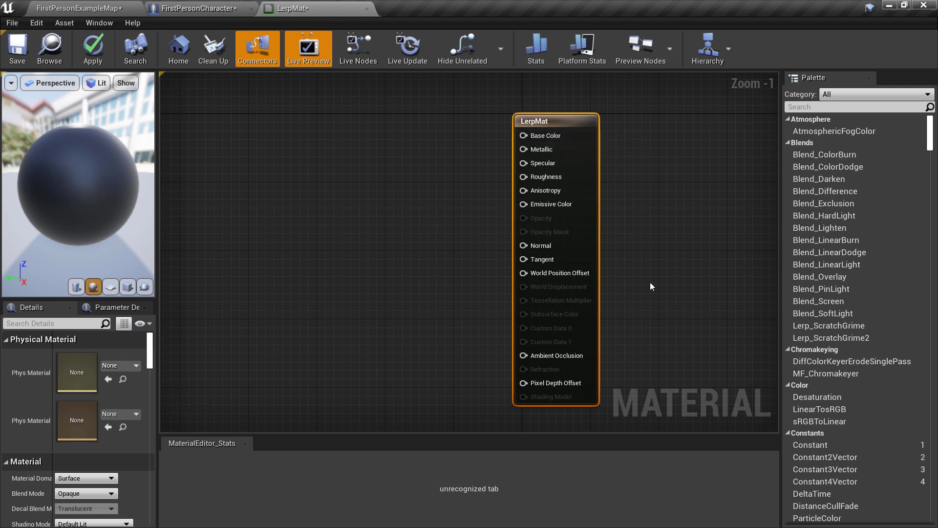
{"action": "scroll", "coordinate": [661, 288], "scroll_direction": "down", "scroll_amount": 1}
{"action": "scroll", "coordinate": [611, 293], "scroll_direction": "up", "scroll_amount": 1}
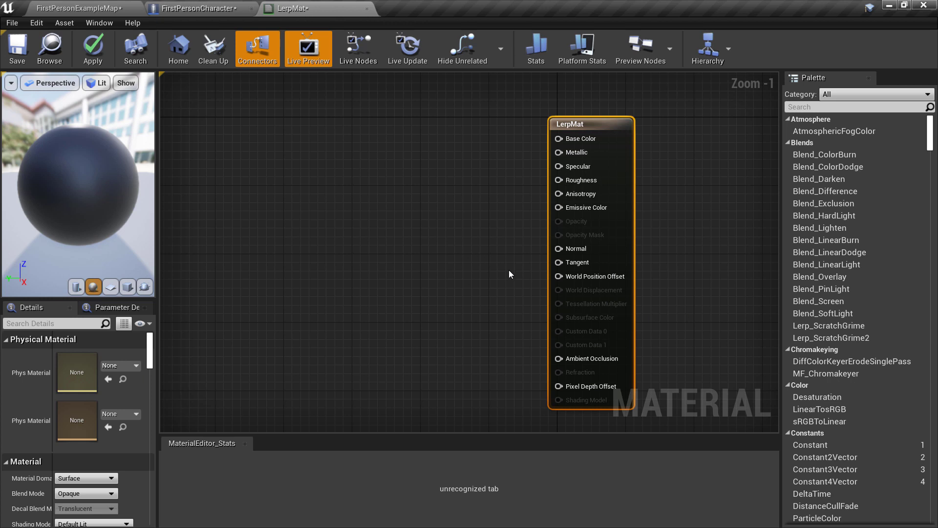
Step: Add a LinearInterpolate node to the material graph and place it left of the LerpMat node, level with its header
{"action": "right_click", "coordinate": [410, 247]}
{"action": "type", "text": "linear"}
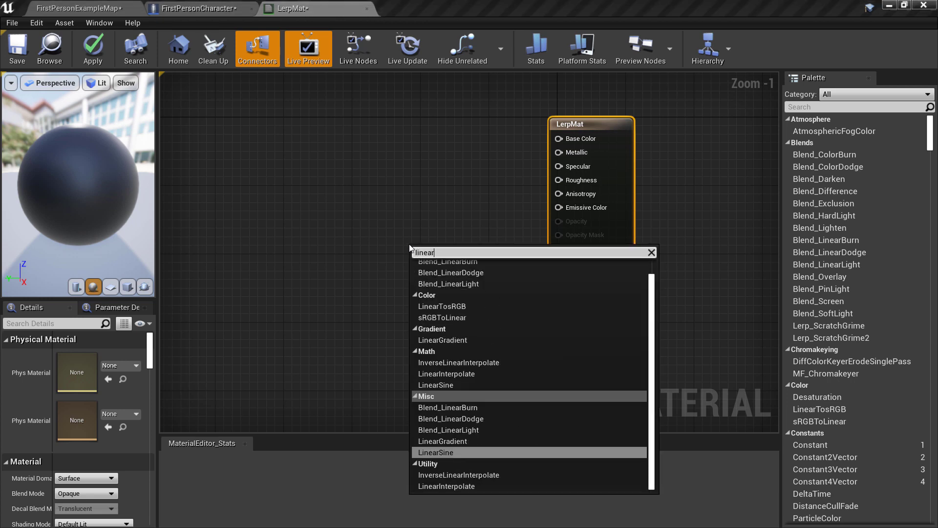
{"action": "type", "text": "inter"}
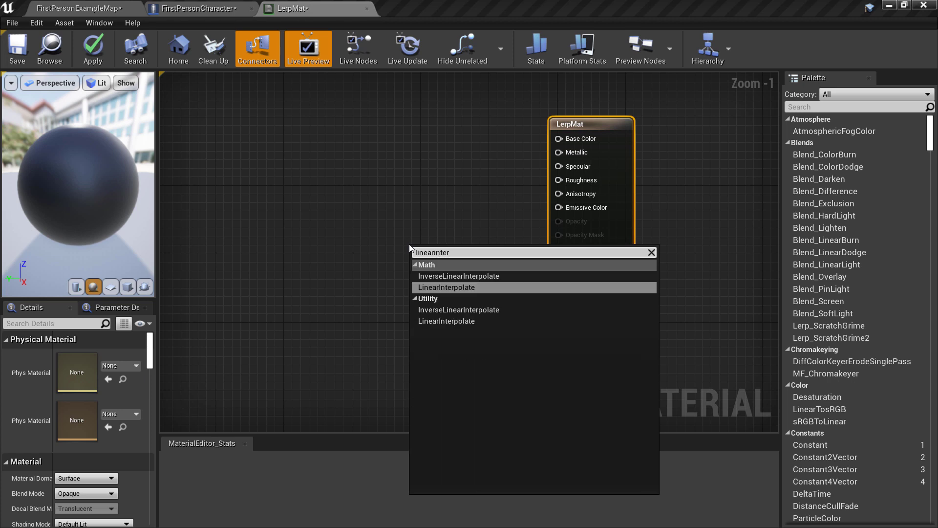
{"action": "left_click", "coordinate": [467, 291]}
{"action": "left_click_drag", "start_coordinate": [457, 251], "coordinate": [450, 142]}
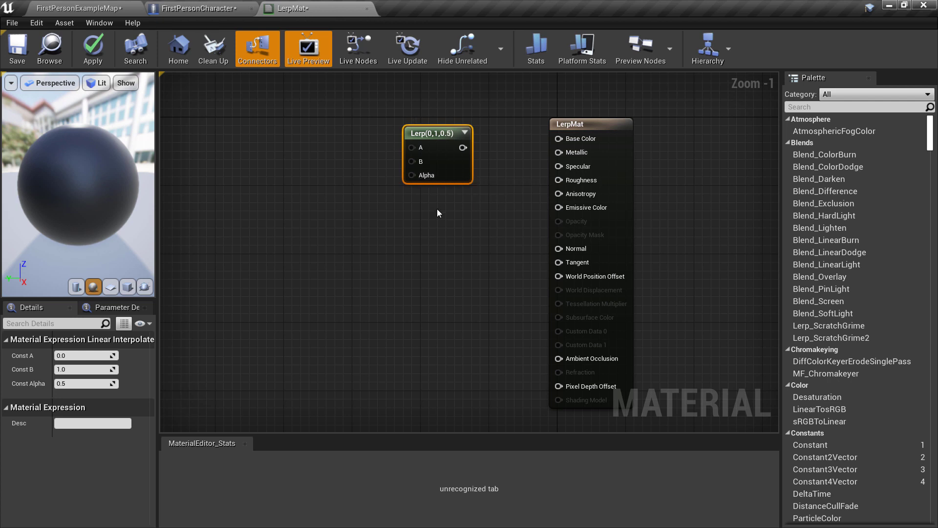
{"action": "left_click_drag", "start_coordinate": [442, 136], "coordinate": [433, 129]}
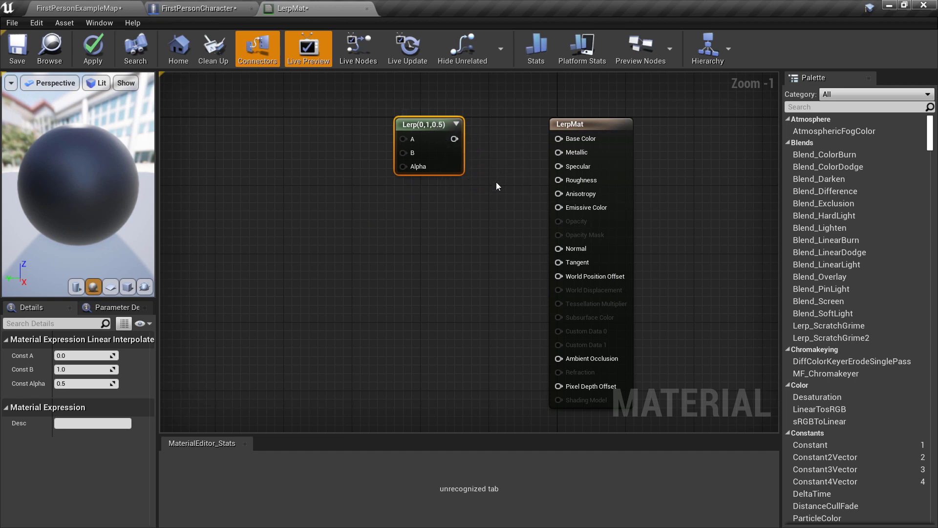
Step: Add a VectorParameter node named Color 1 and place it to the upper left of the Lerp node
{"action": "scroll", "coordinate": [562, 264], "scroll_direction": "down", "scroll_amount": 2}
{"action": "scroll", "coordinate": [537, 244], "scroll_direction": "up", "scroll_amount": 3}
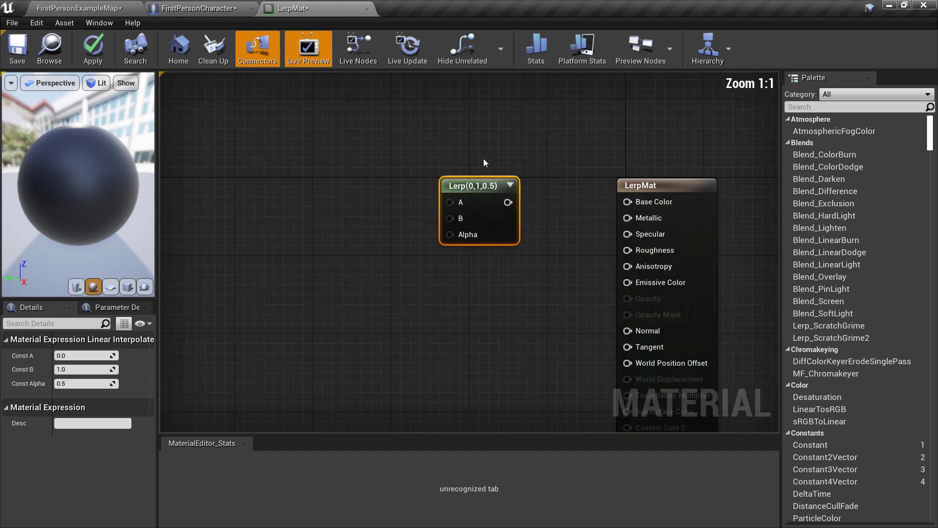
{"action": "scroll", "coordinate": [513, 235], "scroll_direction": "down", "scroll_amount": 2}
{"action": "scroll", "coordinate": [502, 226], "scroll_direction": "up", "scroll_amount": 2}
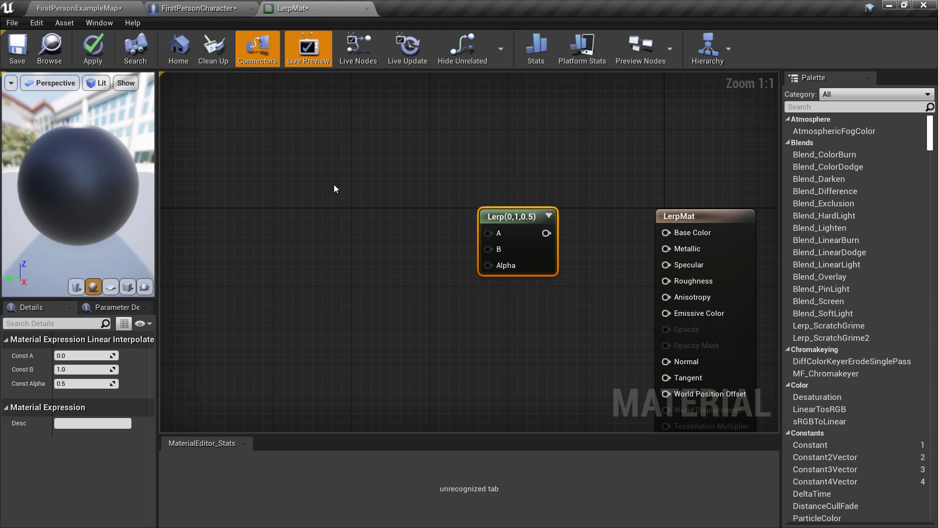
{"action": "right_click", "coordinate": [320, 145]}
{"action": "type", "text": "vector"}
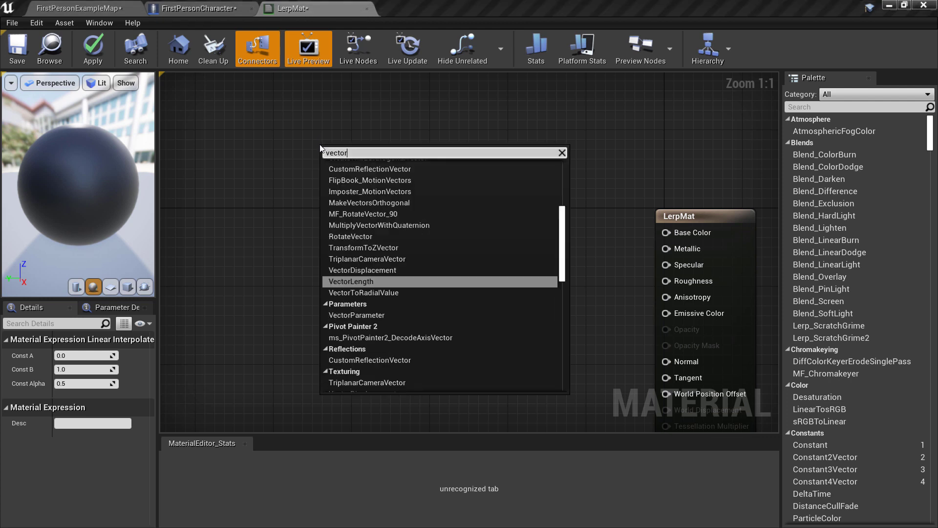
{"action": "type", "text": "para"}
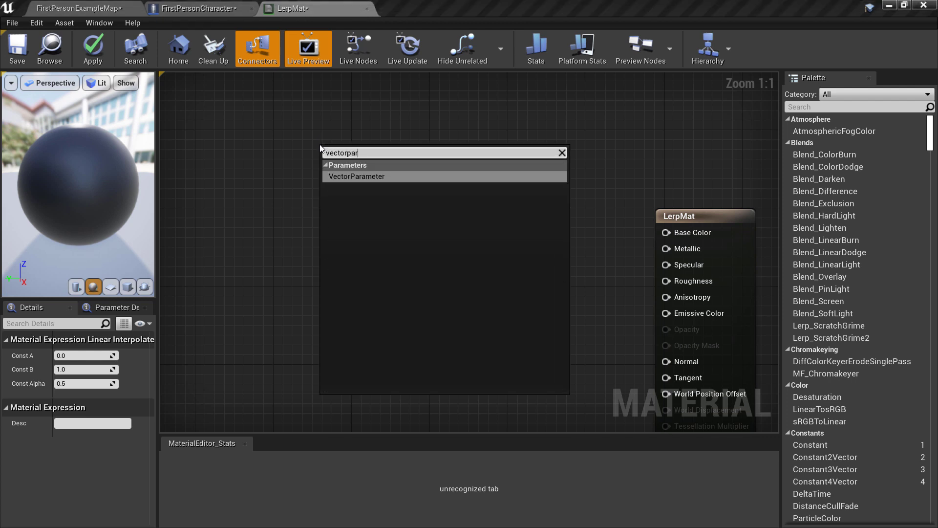
{"action": "left_click", "coordinate": [354, 177]}
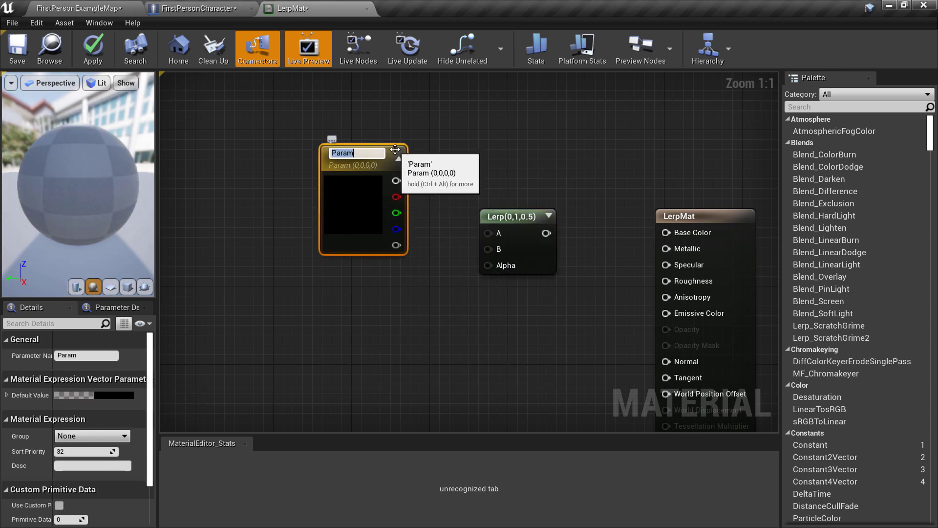
{"action": "type", "text": "Color 1"}
{"action": "key", "text": "Return"}
{"action": "left_click_drag", "start_coordinate": [365, 160], "coordinate": [348, 117]}
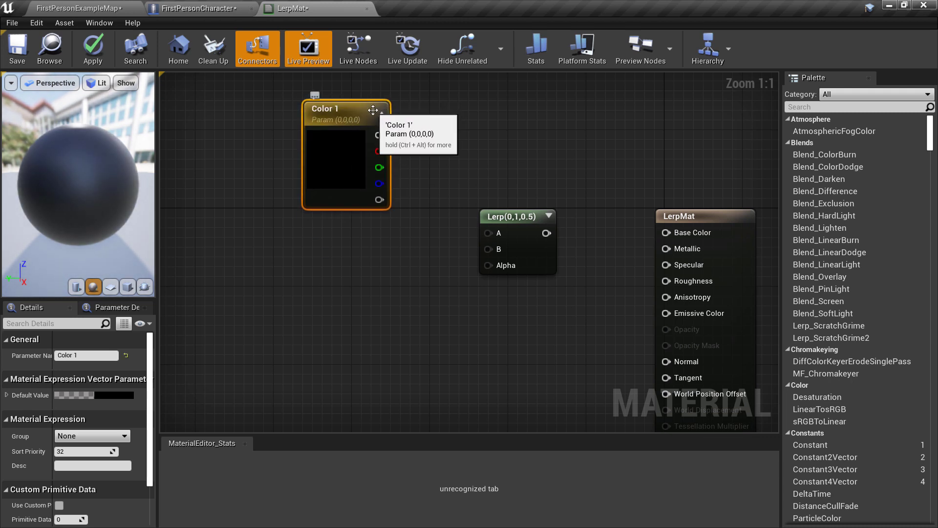
Step: Duplicate the Color 1 parameter, place the copy directly below it and rename the copy as Color 2
{"action": "key", "text": "ctrl+w"}
{"action": "left_click_drag", "start_coordinate": [397, 134], "coordinate": [361, 240]}
{"action": "left_click", "coordinate": [361, 239]}
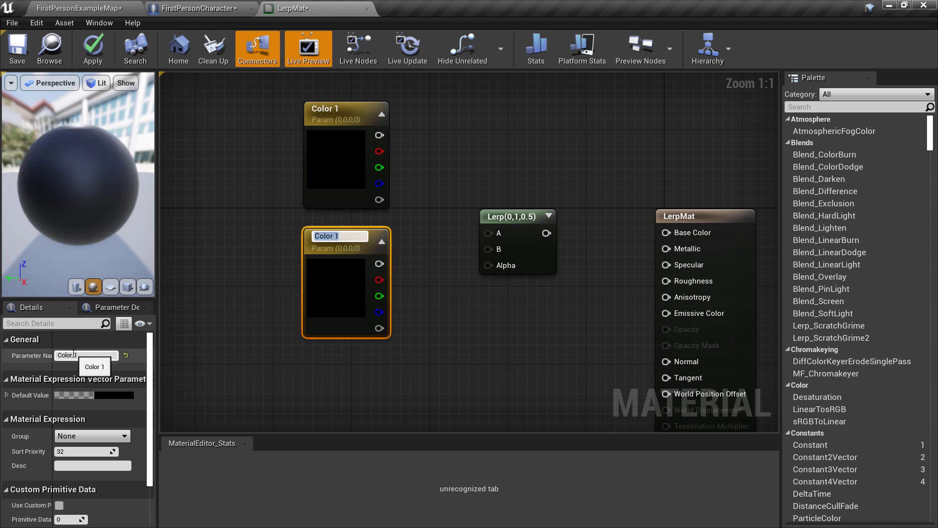
{"action": "left_click", "coordinate": [302, 314]}
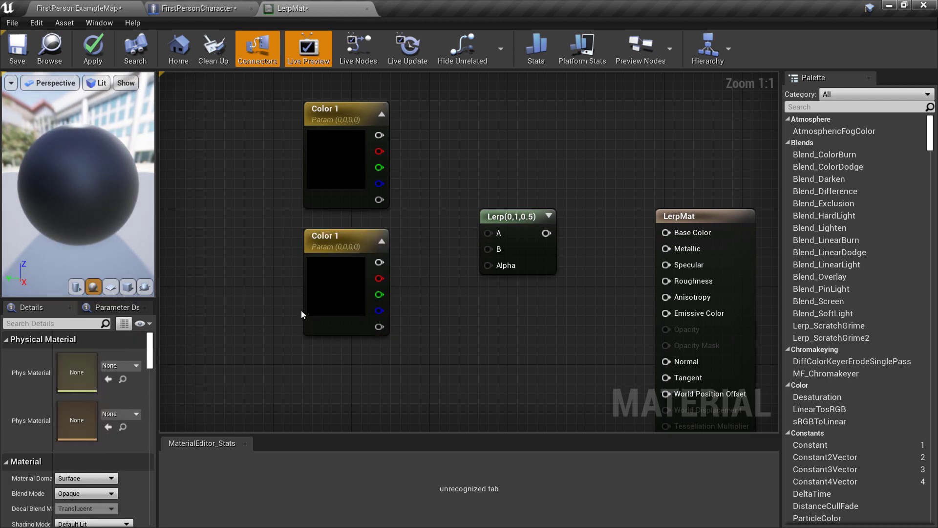
{"action": "left_click", "coordinate": [313, 228]}
{"action": "left_click", "coordinate": [74, 354]}
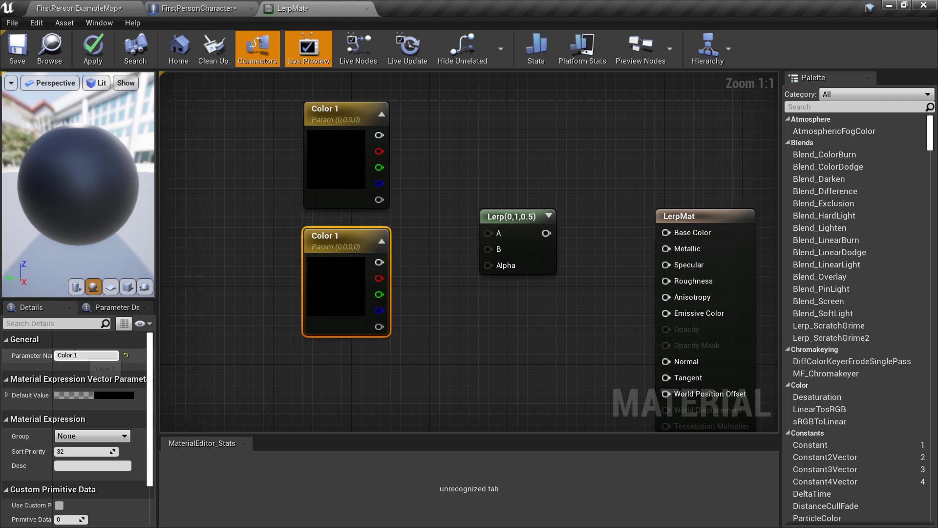
{"action": "key", "text": "BackSpace"}
{"action": "type", "text": "2"}
{"action": "key", "text": "Return"}
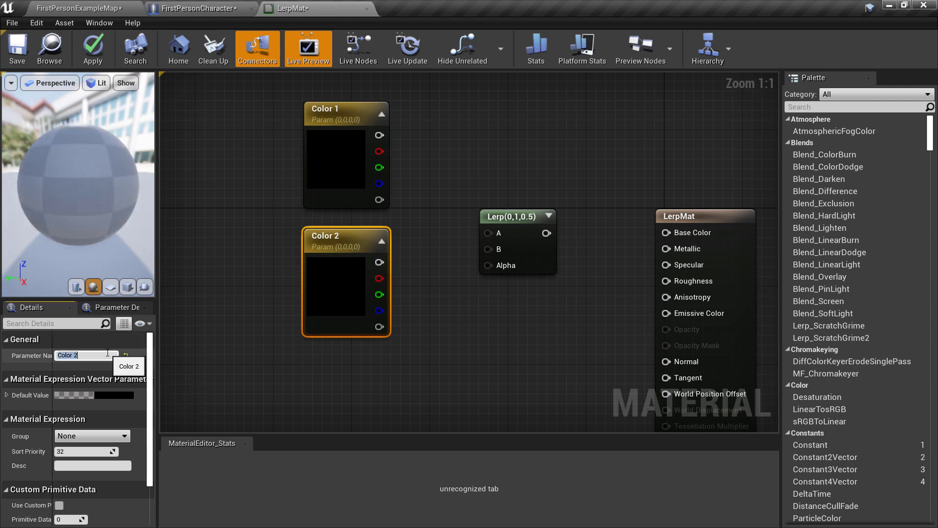
{"action": "left_click", "coordinate": [442, 381]}
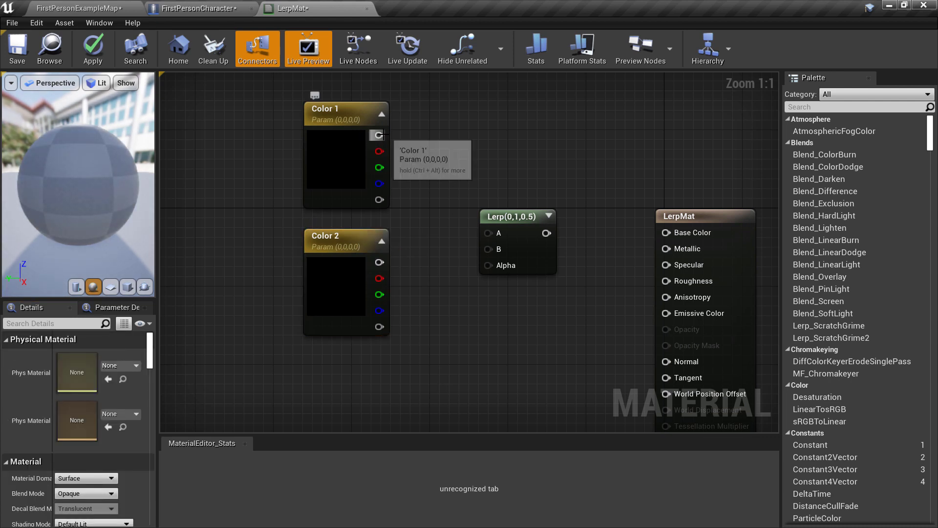
Step: Connect Color 1 to Lerp's A and Color 2 to B, raise the Lerp node slightly and link its output to Base Color
{"action": "left_click_drag", "start_coordinate": [379, 134], "coordinate": [487, 233]}
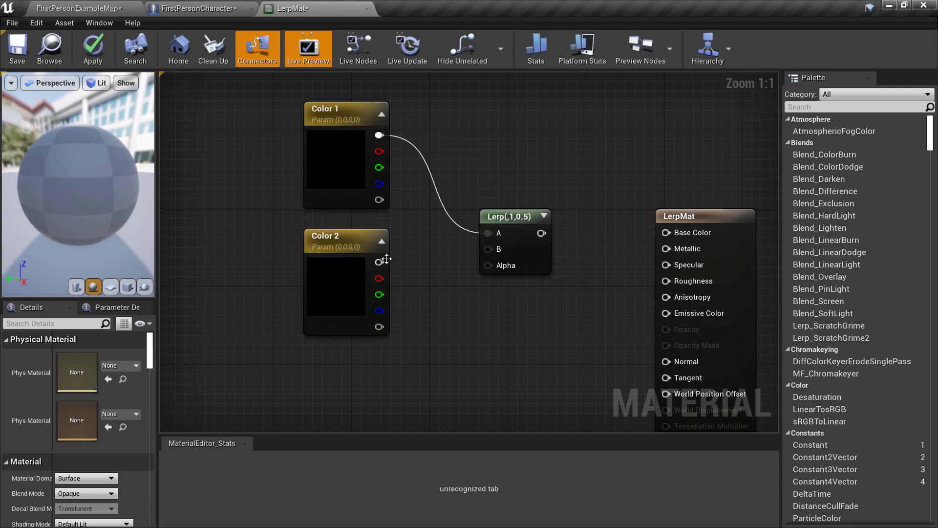
{"action": "left_click_drag", "start_coordinate": [386, 259], "coordinate": [488, 249]}
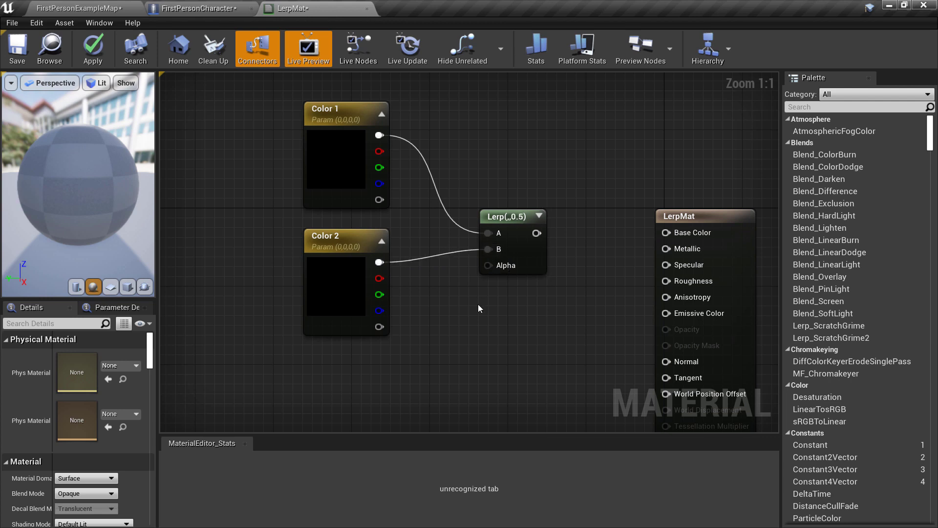
{"action": "left_click", "coordinate": [514, 228]}
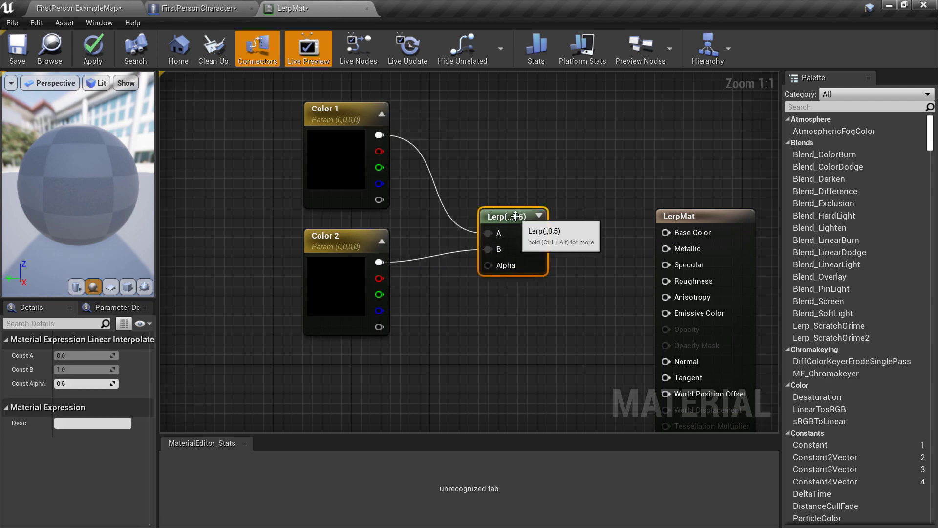
{"action": "left_click_drag", "start_coordinate": [516, 217], "coordinate": [514, 189]}
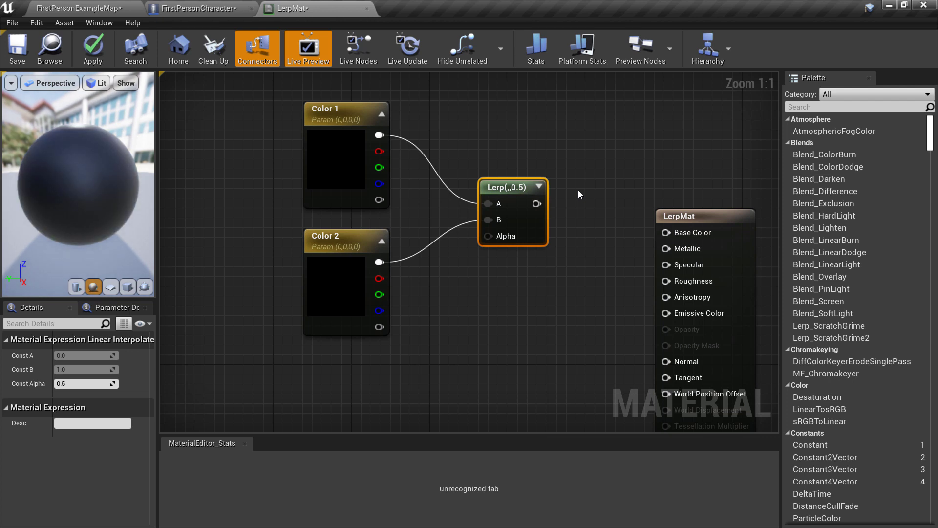
{"action": "left_click_drag", "start_coordinate": [536, 204], "coordinate": [673, 232]}
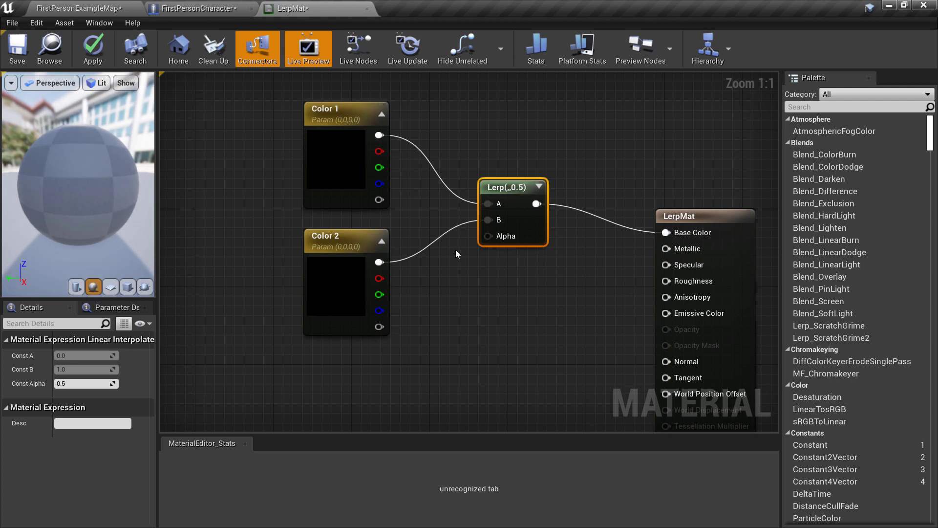
Step: Set the Color 1 parameter's default value to pure red with R at 1
{"action": "double_click", "coordinate": [348, 168]}
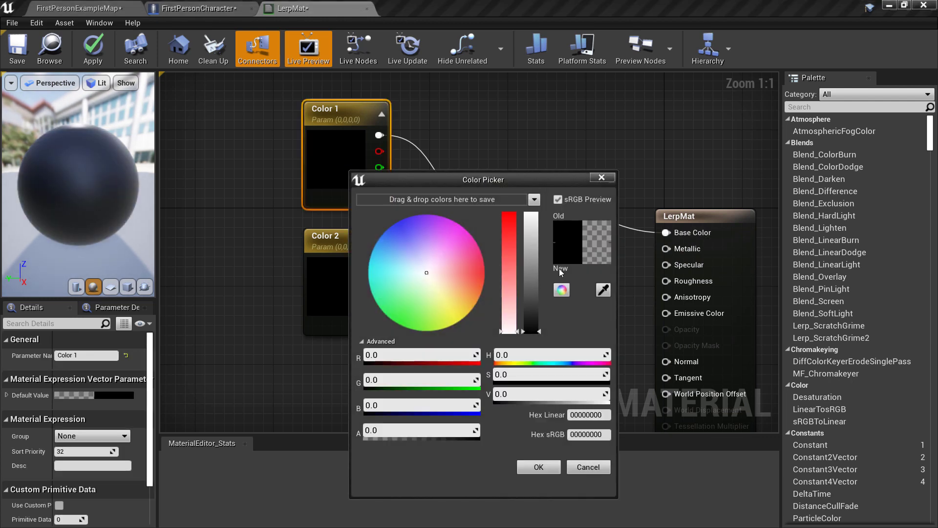
{"action": "left_click", "coordinate": [372, 357]}
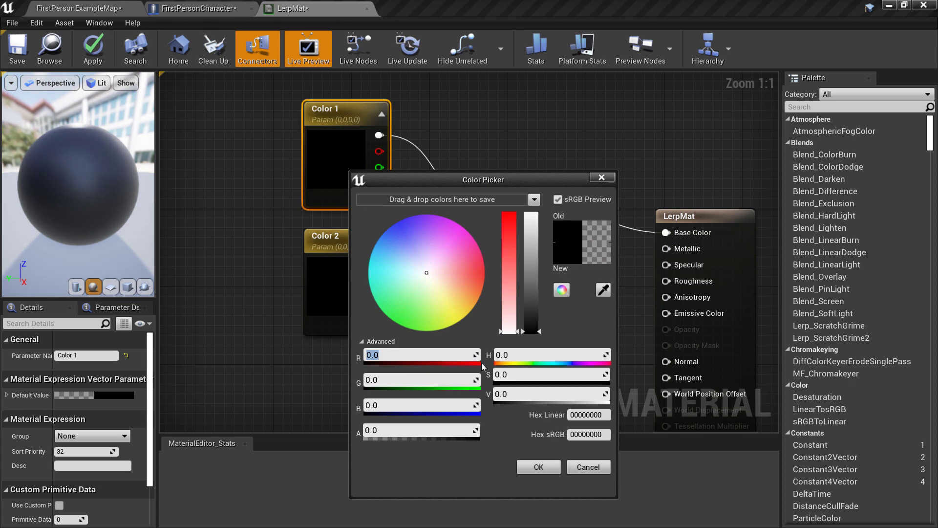
{"action": "type", "text": "1"}
{"action": "key", "text": "Return"}
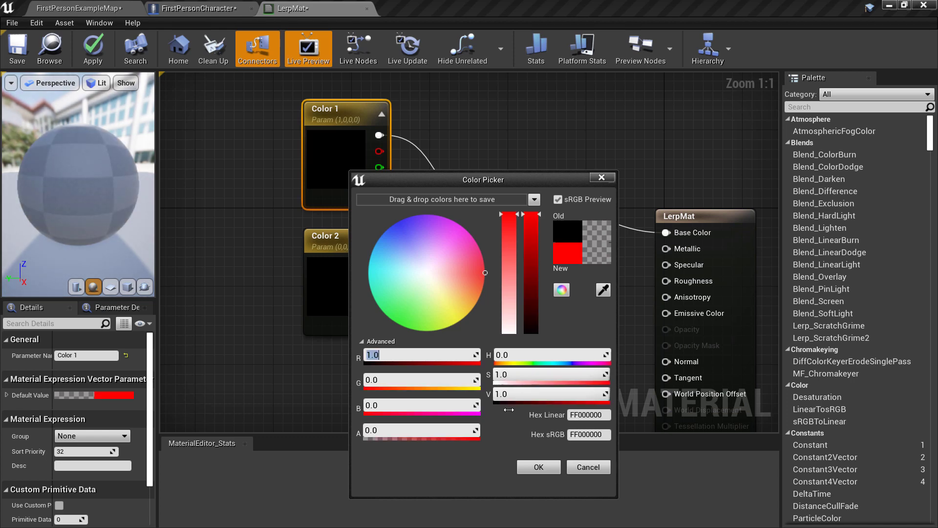
{"action": "left_click", "coordinate": [536, 473]}
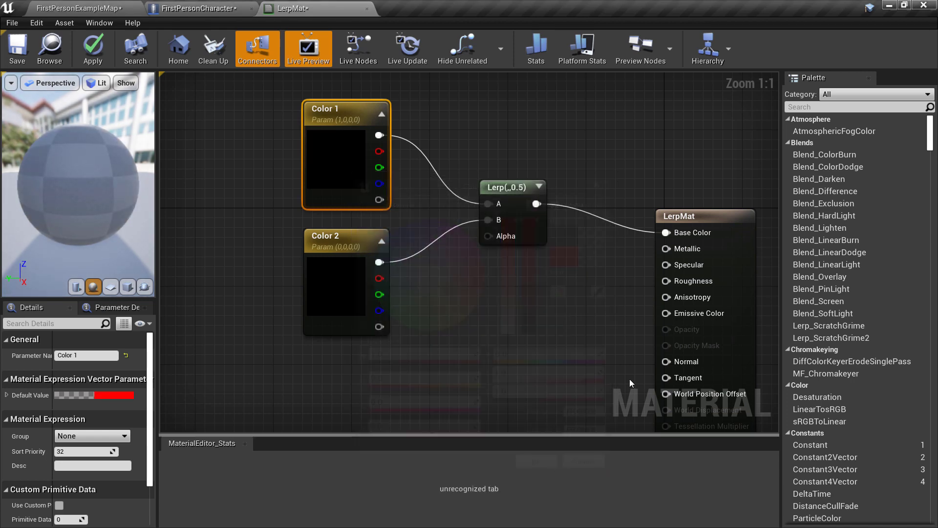
Step: Set the Color 2 parameter's default value to pure green with G at 1
{"action": "left_click", "coordinate": [330, 292]}
{"action": "double_click", "coordinate": [331, 292]}
{"action": "left_click", "coordinate": [369, 408]}
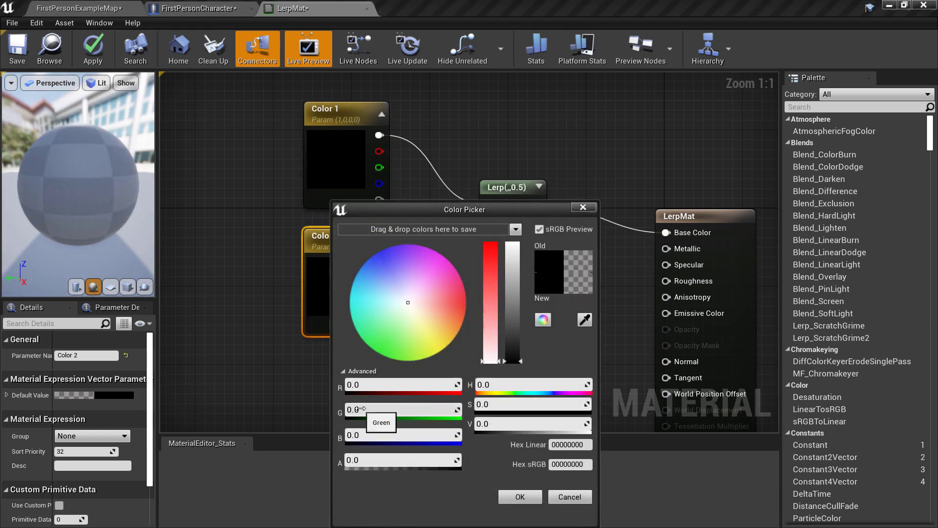
{"action": "type", "text": "1"}
{"action": "key", "text": "Return"}
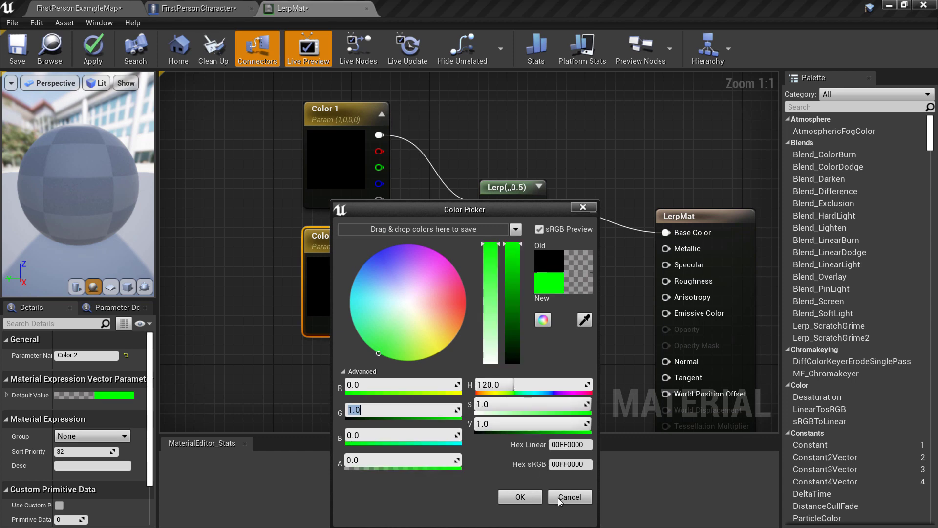
{"action": "left_click", "coordinate": [534, 497]}
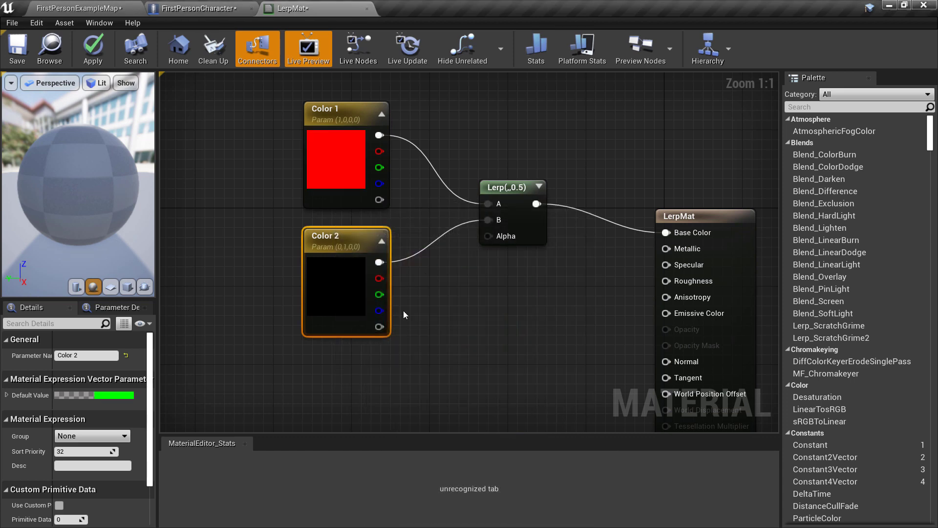
{"action": "left_click", "coordinate": [439, 299]}
{"action": "scroll", "coordinate": [459, 301], "scroll_direction": "down", "scroll_amount": 2}
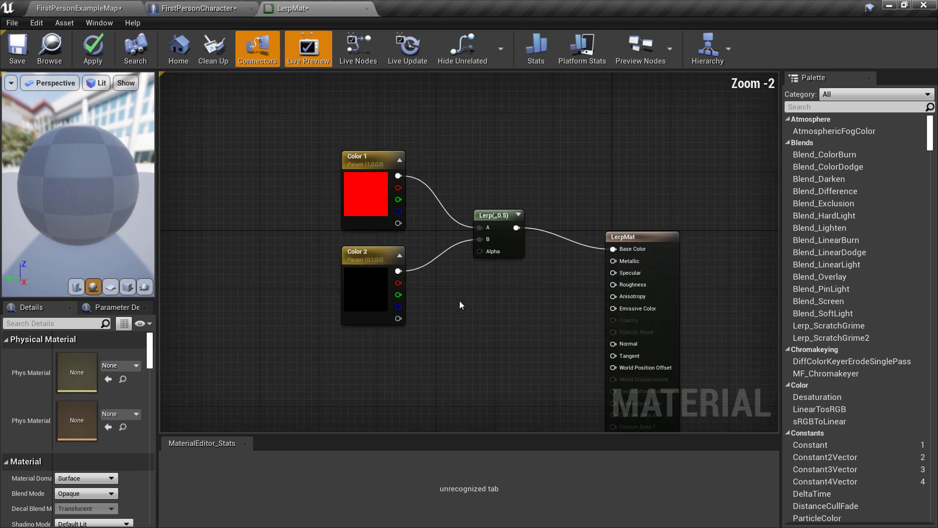
{"action": "scroll", "coordinate": [495, 276], "scroll_direction": "up", "scroll_amount": 2}
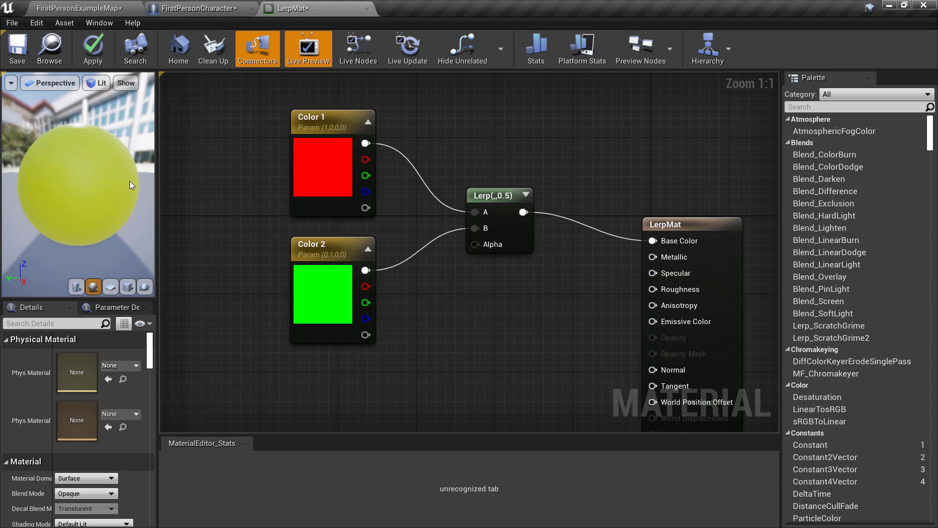
Step: Set the Lerp node's Const Alpha to 1
{"action": "left_click", "coordinate": [497, 197]}
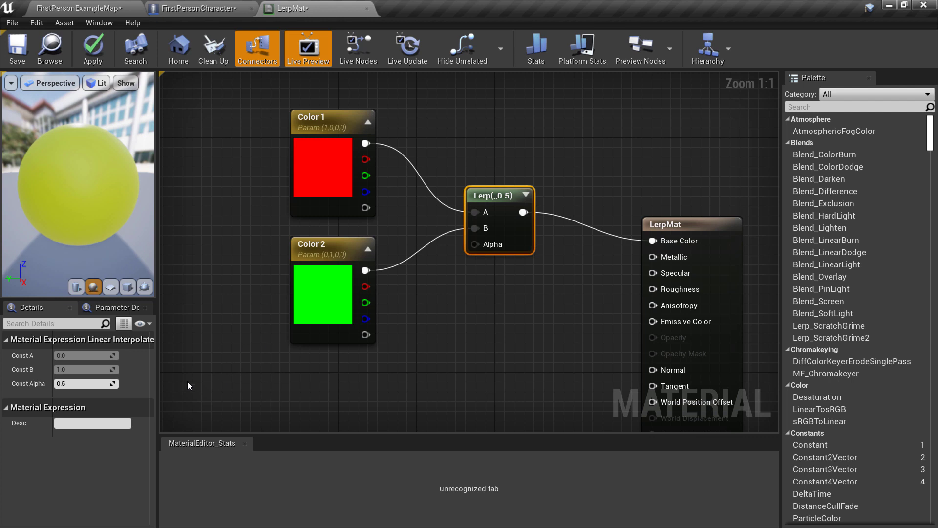
{"action": "left_click", "coordinate": [83, 383]}
{"action": "key", "text": "Return"}
{"action": "left_click", "coordinate": [306, 388]}
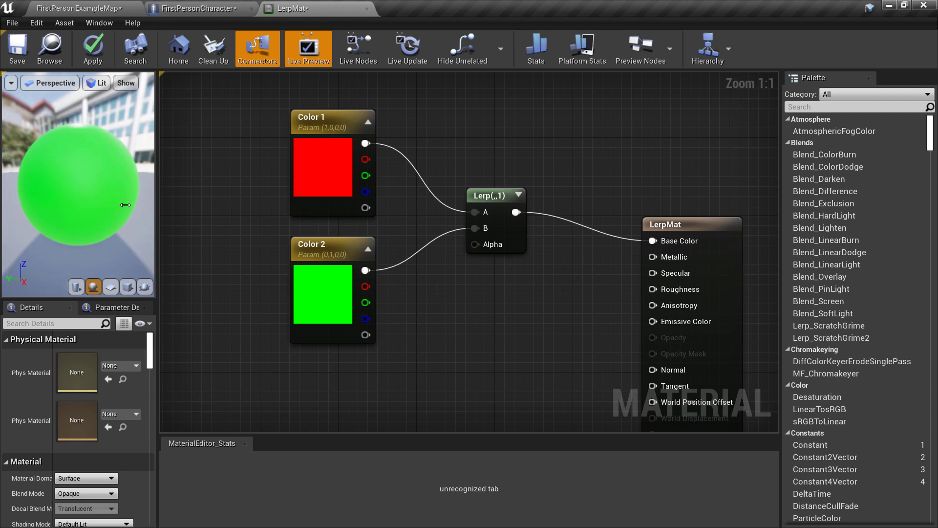
Step: Set the Lerp node's Const Alpha to 0
{"action": "left_click", "coordinate": [490, 197]}
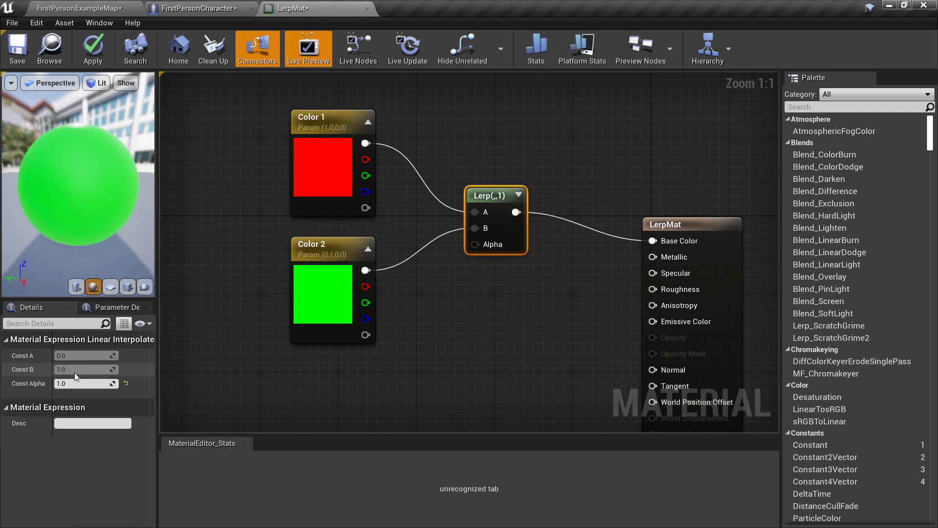
{"action": "left_click", "coordinate": [83, 383]}
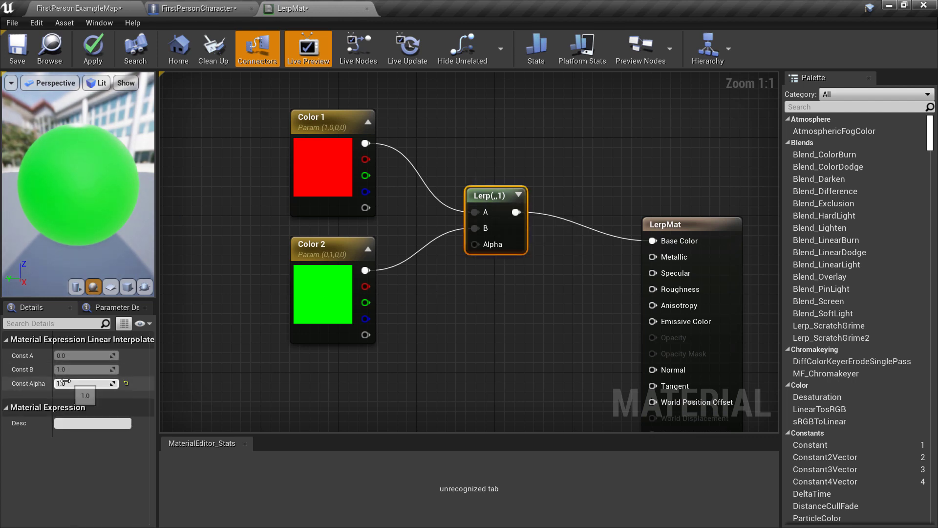
{"action": "type", "text": "0"}
{"action": "key", "text": "Return"}
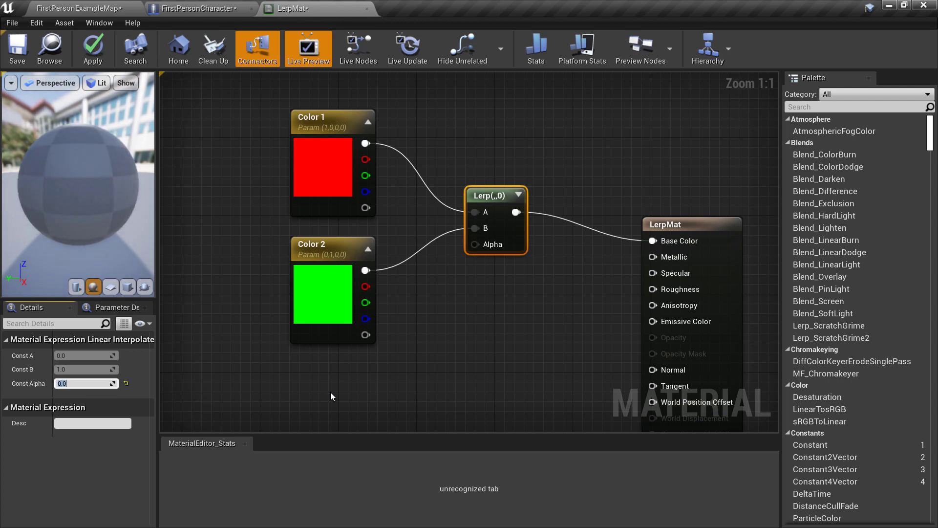
{"action": "left_click", "coordinate": [334, 392]}
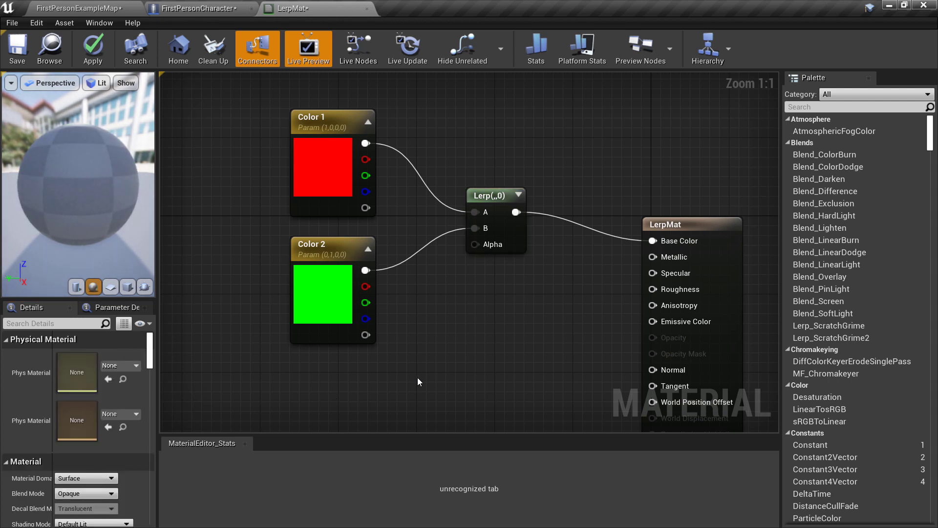
Step: Switch the material preview mesh from the sphere to a plane and frame the whole plane in the preview
{"action": "left_click", "coordinate": [111, 290]}
{"action": "scroll", "coordinate": [65, 182], "scroll_direction": "up", "scroll_amount": 5}
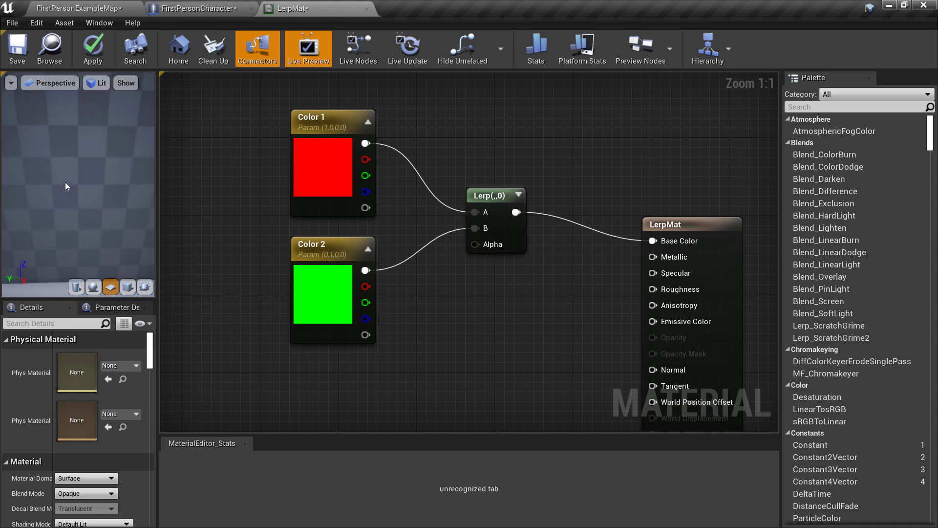
{"action": "scroll", "coordinate": [69, 186], "scroll_direction": "down", "scroll_amount": 3}
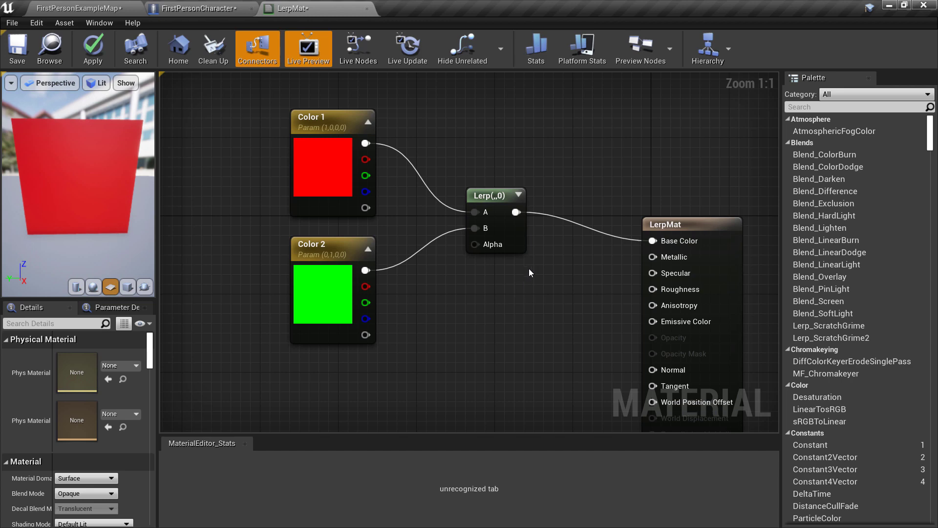
Step: Add a LinearGradient node to the material graph below the Color 2 parameter
{"action": "scroll", "coordinate": [459, 313], "scroll_direction": "down", "scroll_amount": 2}
{"action": "scroll", "coordinate": [355, 377], "scroll_direction": "up", "scroll_amount": 2}
{"action": "right_click", "coordinate": [343, 383]}
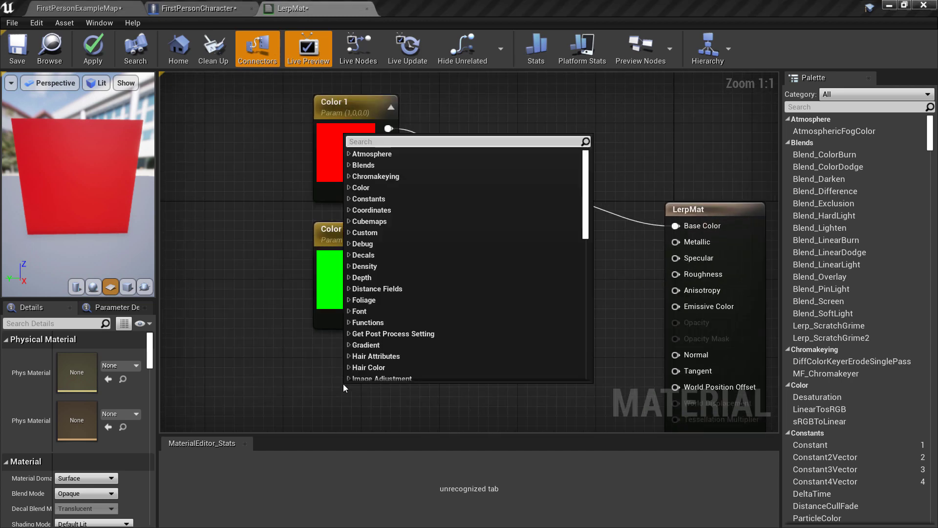
{"action": "type", "text": "linear "}
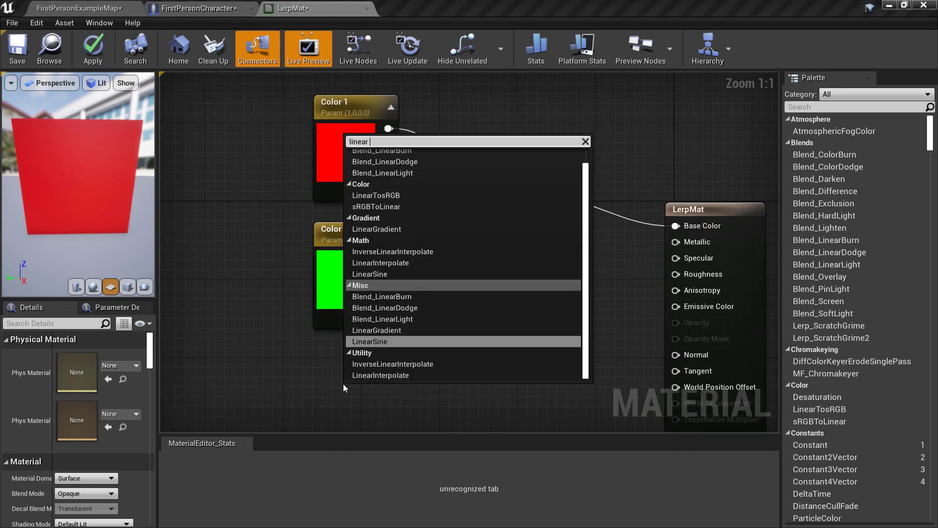
{"action": "type", "text": "gradine"}
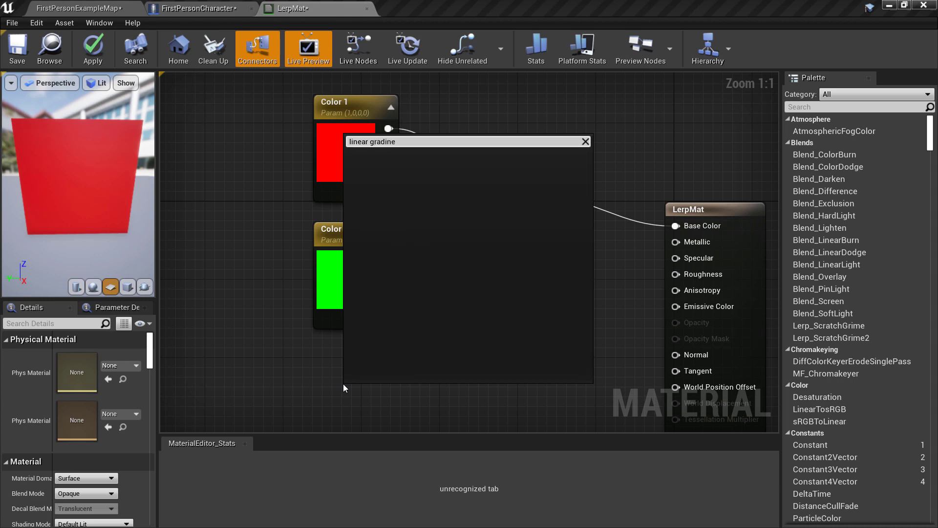
{"action": "key", "text": "BackSpace"}
{"action": "key", "text": "BackSpace"}
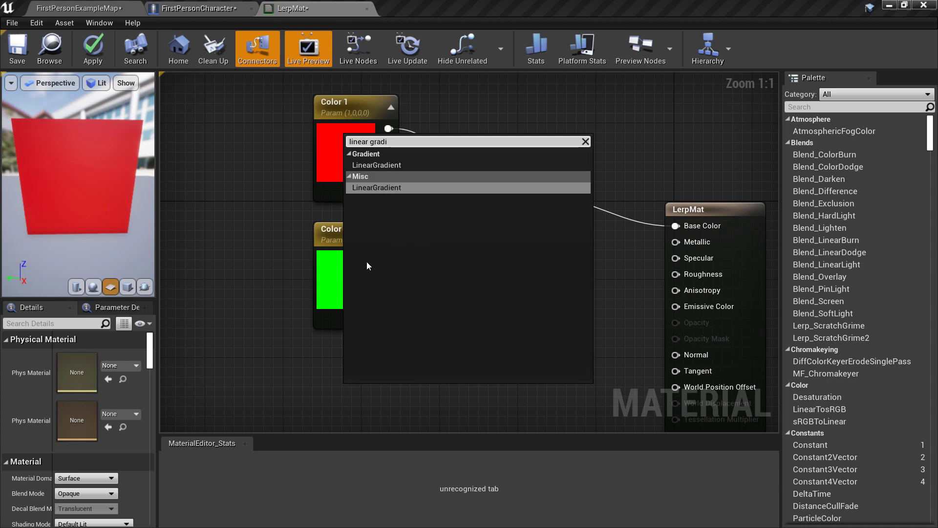
{"action": "left_click", "coordinate": [376, 164]}
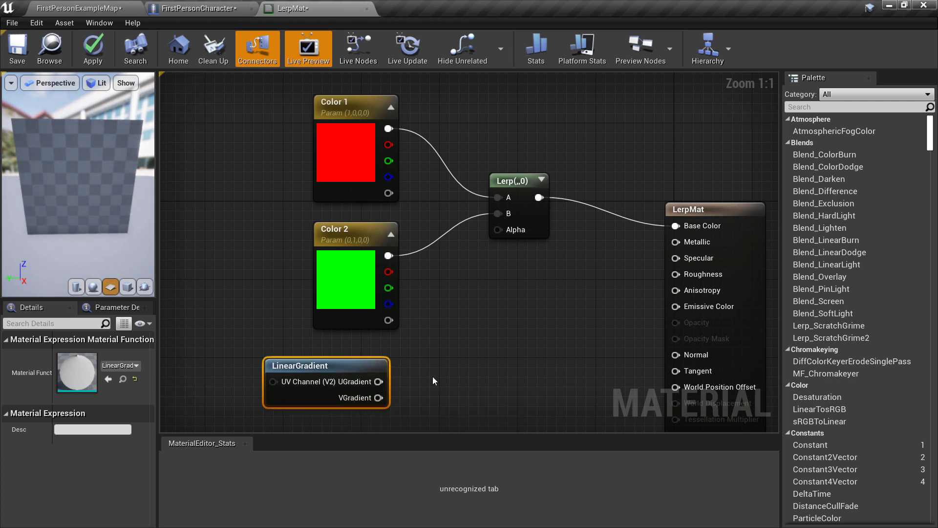
Step: Open the LinearGradient function, examine its UGradient and VGradient outputs, and close it without applying changes
{"action": "double_click", "coordinate": [352, 379]}
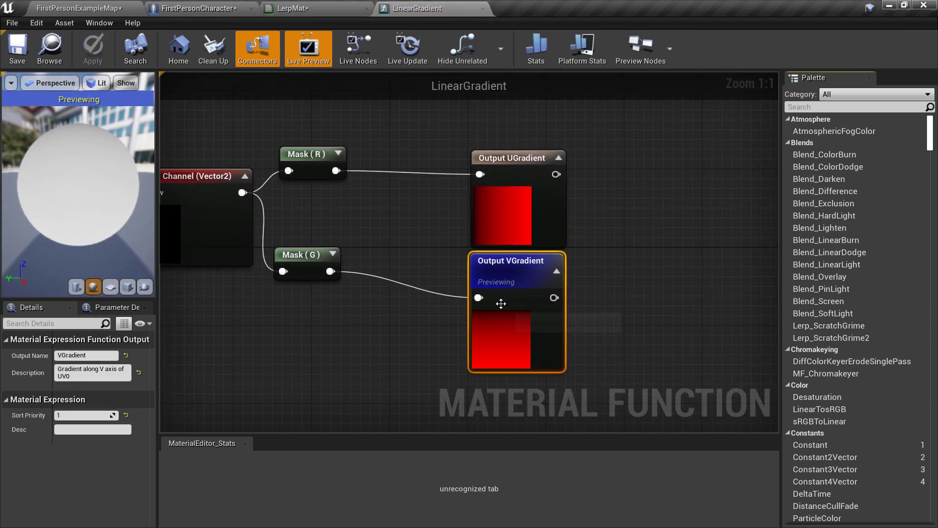
{"action": "left_click_drag", "start_coordinate": [520, 268], "coordinate": [518, 283]}
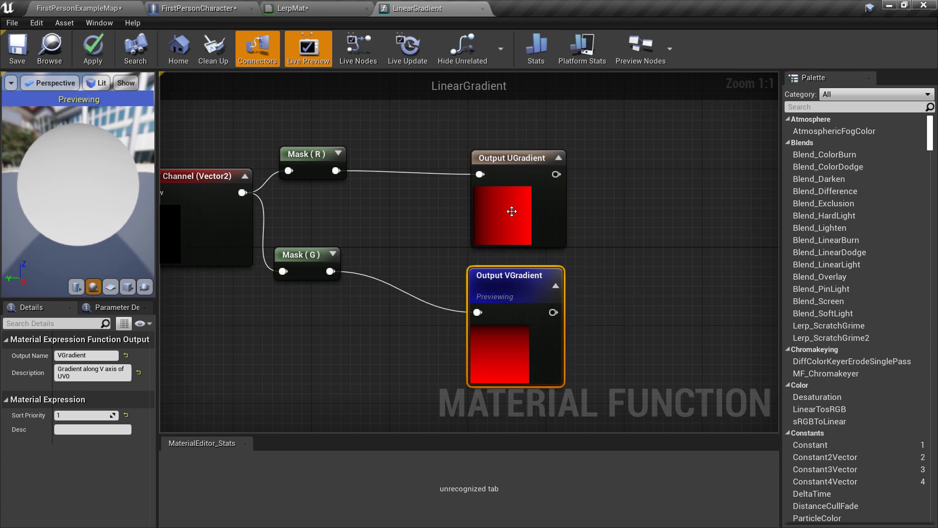
{"action": "scroll", "coordinate": [556, 233], "scroll_direction": "down", "scroll_amount": 5}
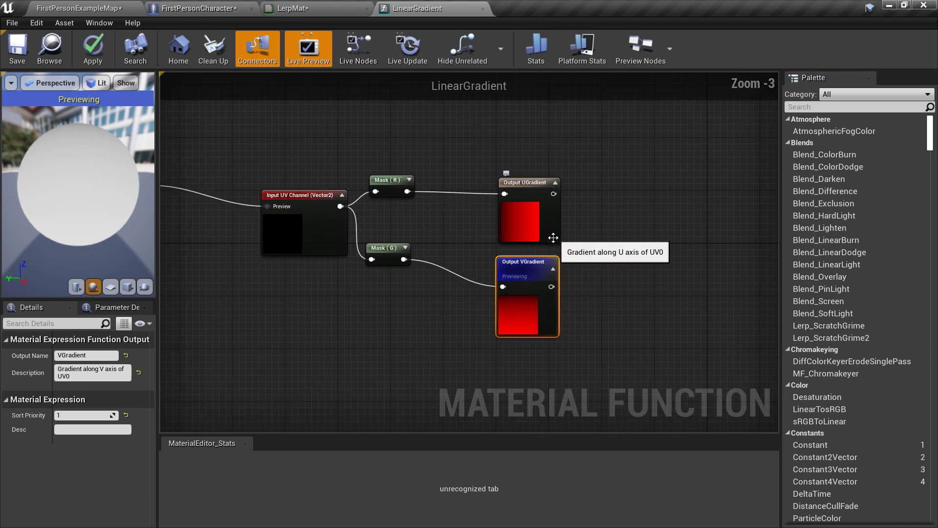
{"action": "scroll", "coordinate": [557, 244], "scroll_direction": "up", "scroll_amount": 5}
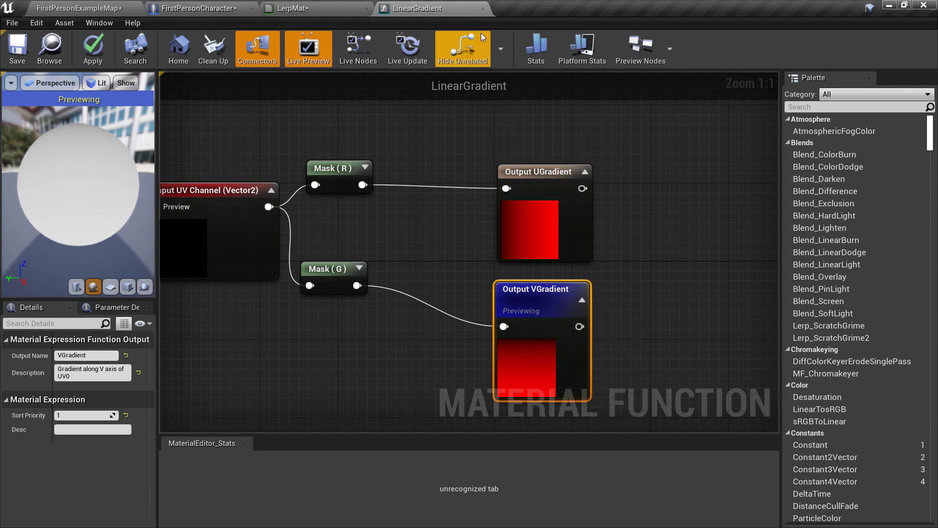
{"action": "left_click", "coordinate": [483, 8]}
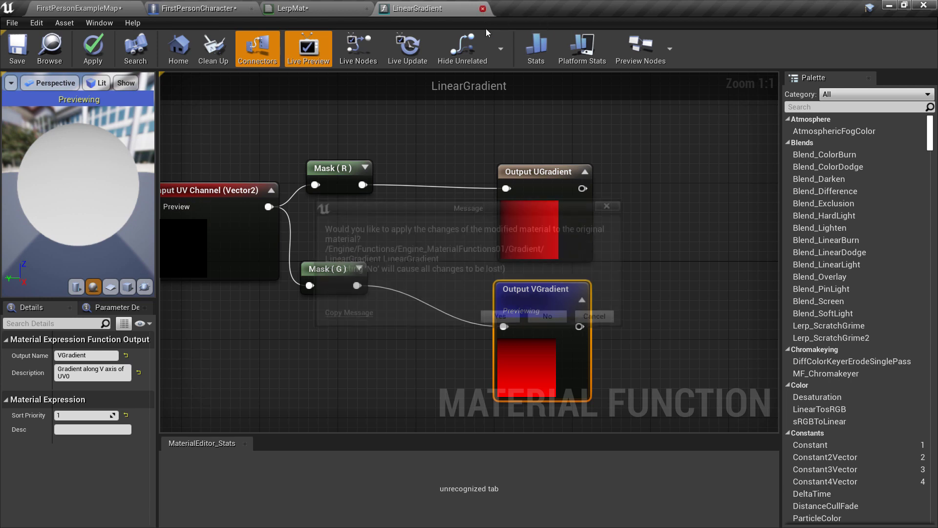
{"action": "left_click", "coordinate": [550, 318]}
Step: Connect LinearGradient's UGradient output to Lerp's Alpha and inspect the color blend on the preview plane
{"action": "scroll", "coordinate": [430, 364], "scroll_direction": "up", "scroll_amount": 1}
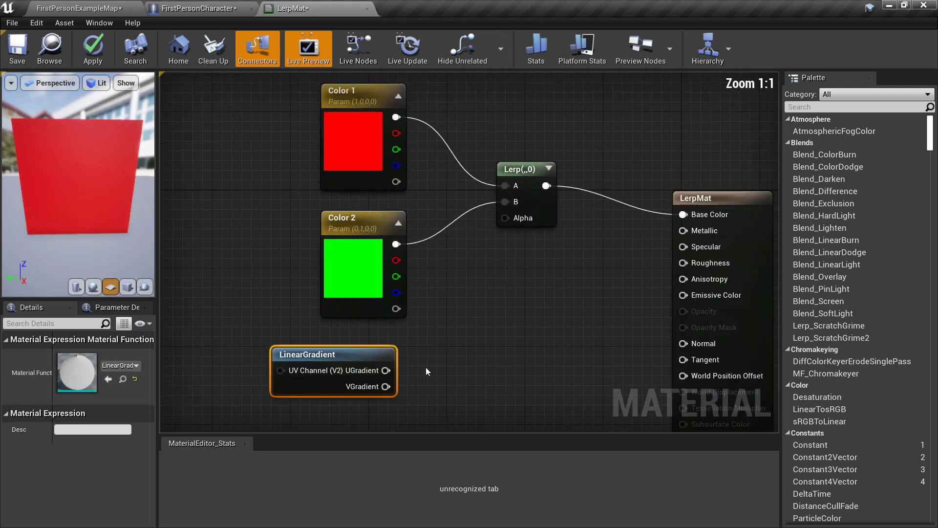
{"action": "left_click_drag", "start_coordinate": [385, 370], "coordinate": [506, 217]}
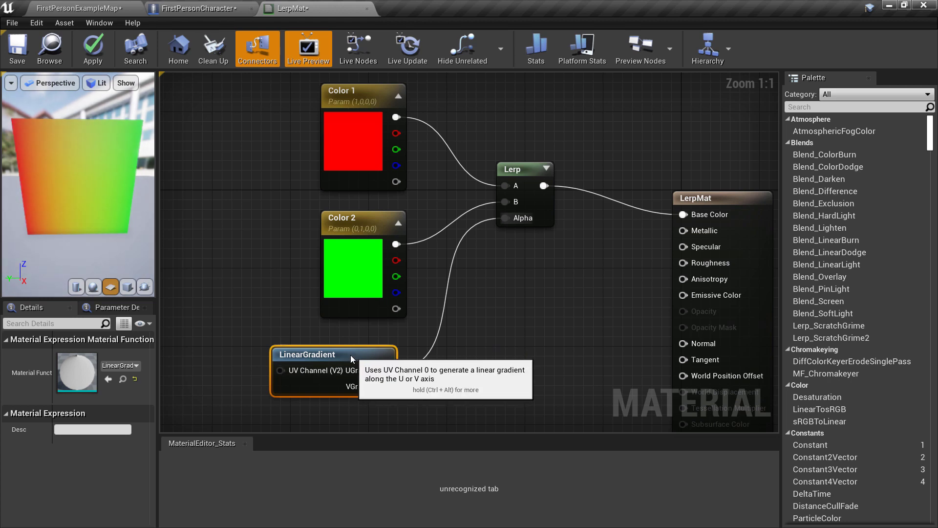
{"action": "mouse_move", "coordinate": [78, 176]}
{"action": "left_mouse_down"}
{"action": "mouse_move", "coordinate": [105, 173]}
{"action": "mouse_move", "coordinate": [71, 168]}
{"action": "left_mouse_up"}
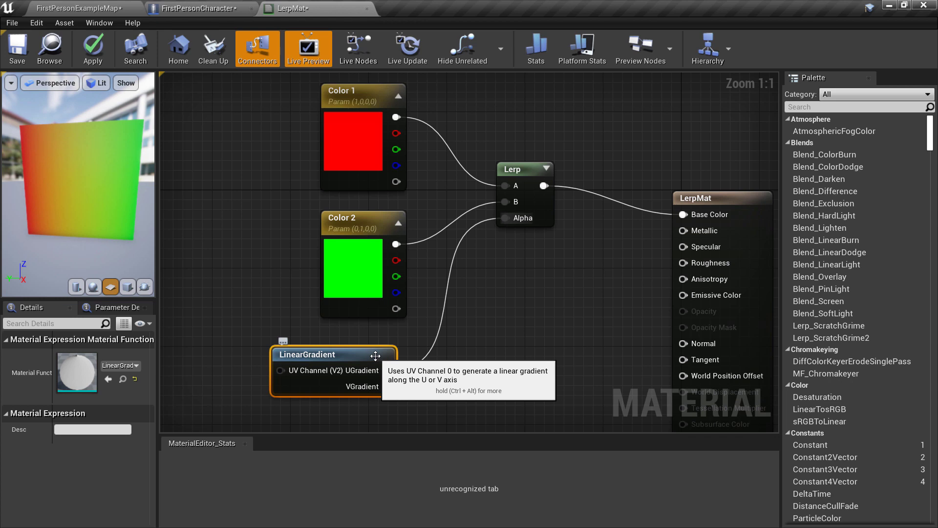
{"action": "left_click", "coordinate": [367, 224]}
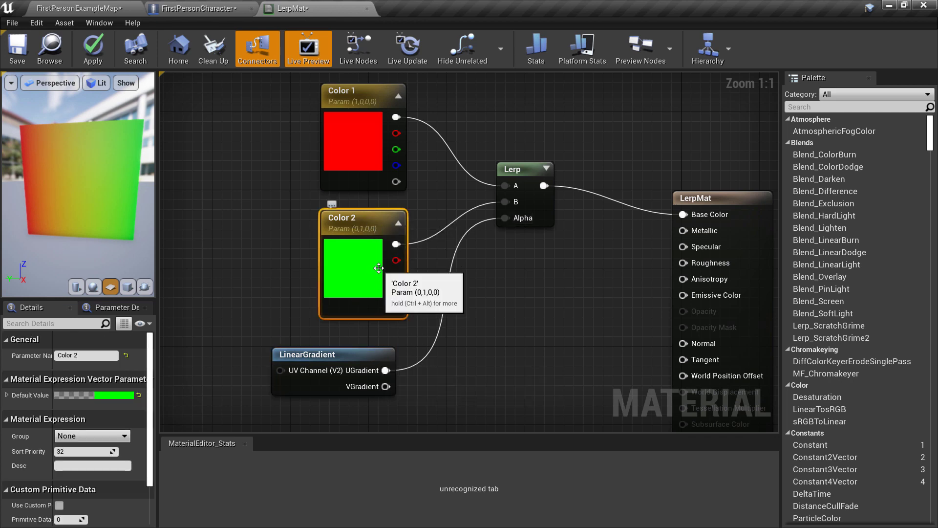
{"action": "left_click", "coordinate": [366, 90]}
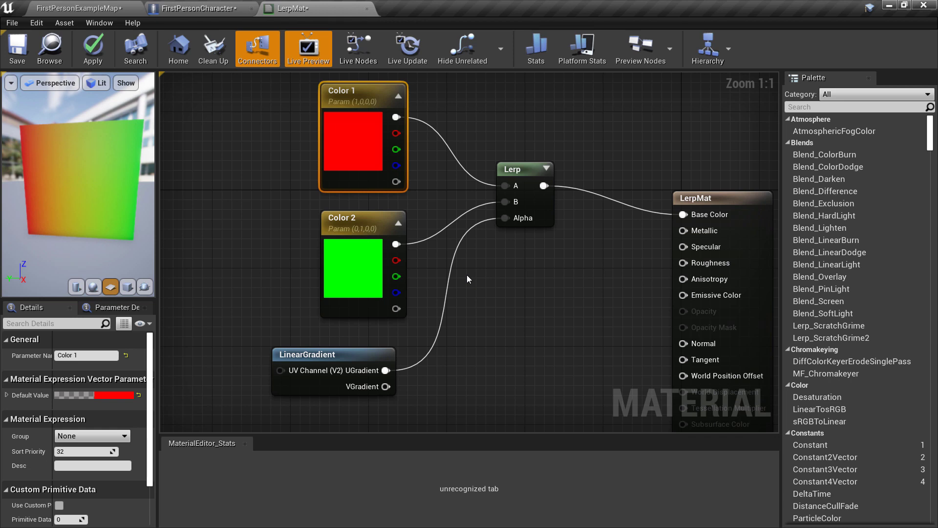
{"action": "left_click_drag", "start_coordinate": [31, 212], "coordinate": [79, 201]}
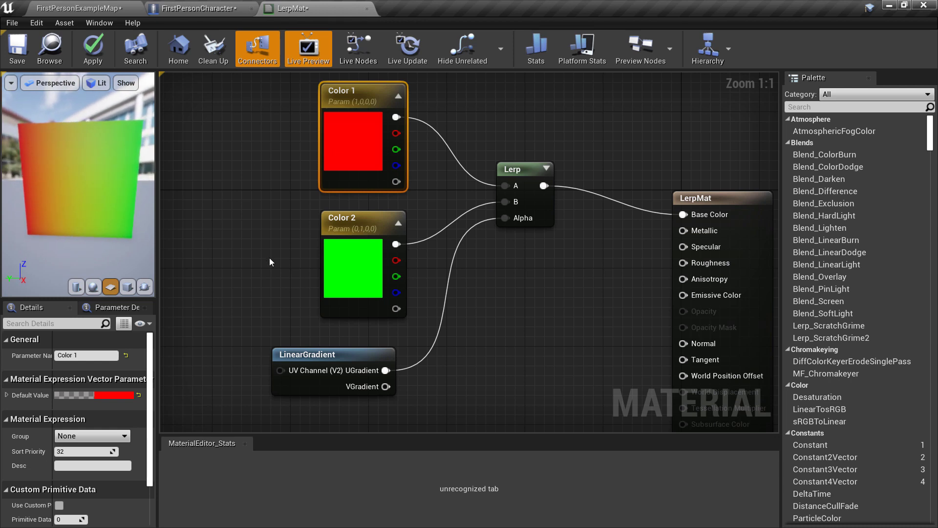
Step: Delete the LinearGradient node from the material graph
{"action": "scroll", "coordinate": [470, 286], "scroll_direction": "down", "scroll_amount": 1}
{"action": "scroll", "coordinate": [411, 374], "scroll_direction": "up", "scroll_amount": 1}
{"action": "left_click", "coordinate": [380, 343]}
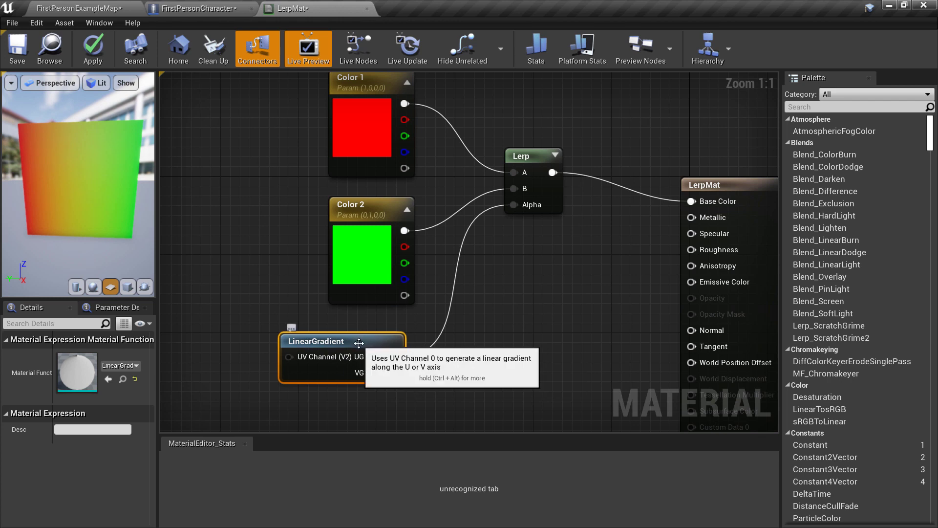
{"action": "key", "text": "Delete"}
Step: Add a TextureSample node below Color 2 and connect its RGB output to Lerp's Alpha, closing the Stats window
{"action": "right_click", "coordinate": [363, 366]}
{"action": "type", "text": "text"}
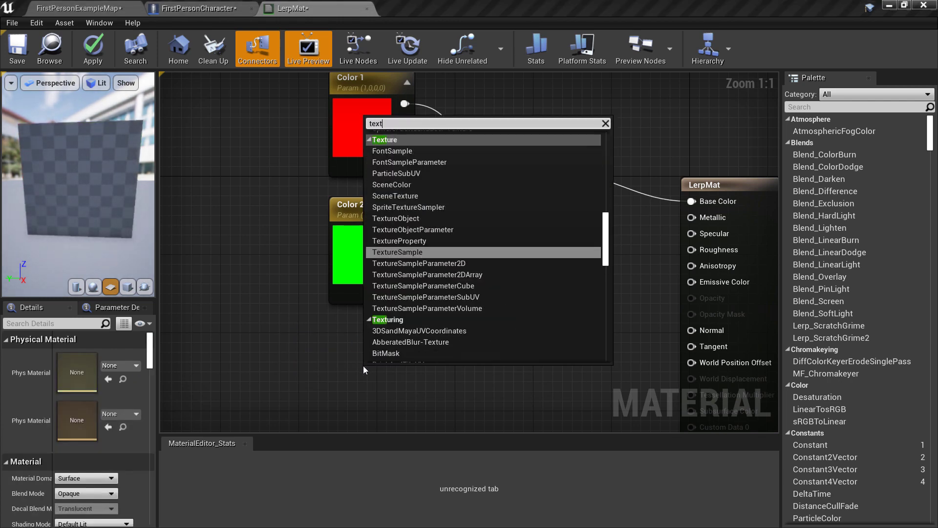
{"action": "scroll", "coordinate": [363, 366], "scroll_direction": "down", "scroll_amount": 2}
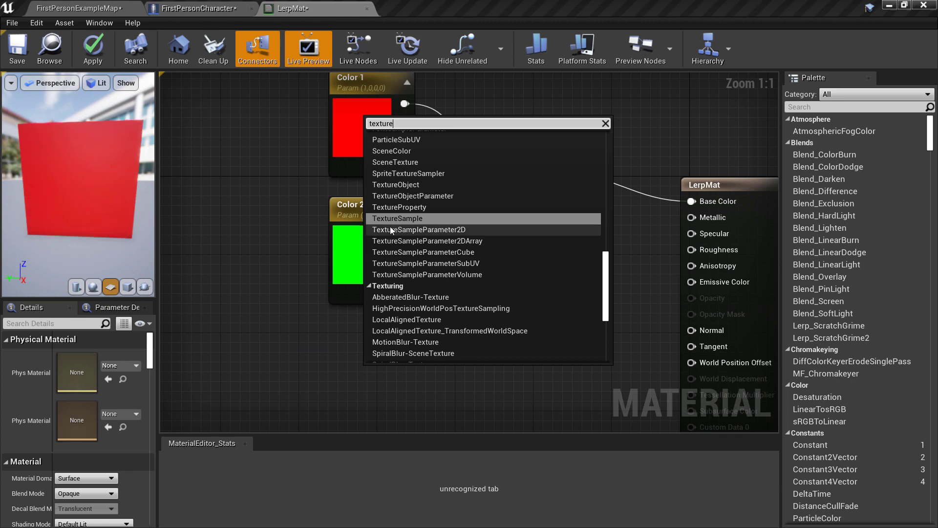
{"action": "left_click", "coordinate": [395, 219]}
{"action": "left_click_drag", "start_coordinate": [381, 382], "coordinate": [514, 204]}
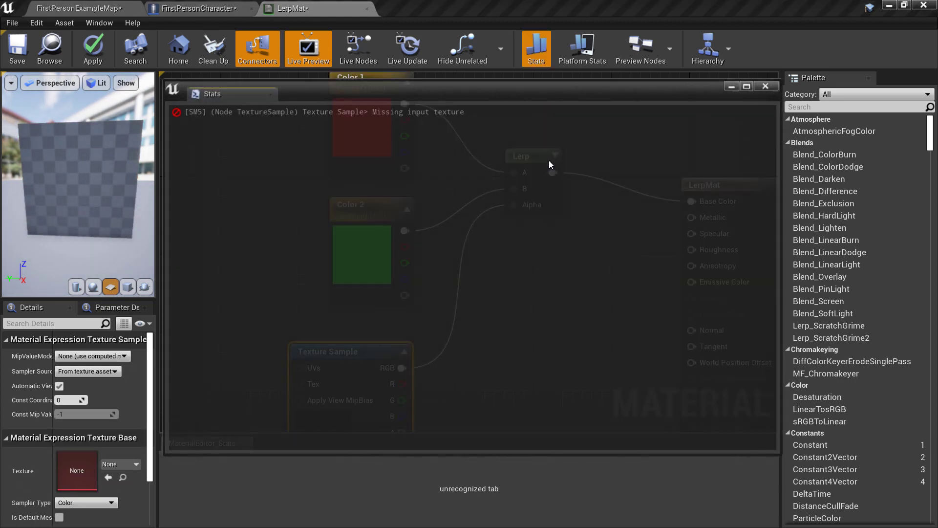
{"action": "left_click", "coordinate": [767, 85]}
Step: Assign the UE4_LOGO_CARD texture to the Texture Sample node and inspect the color blend on the preview plane
{"action": "scroll", "coordinate": [527, 250], "scroll_direction": "down", "scroll_amount": 2}
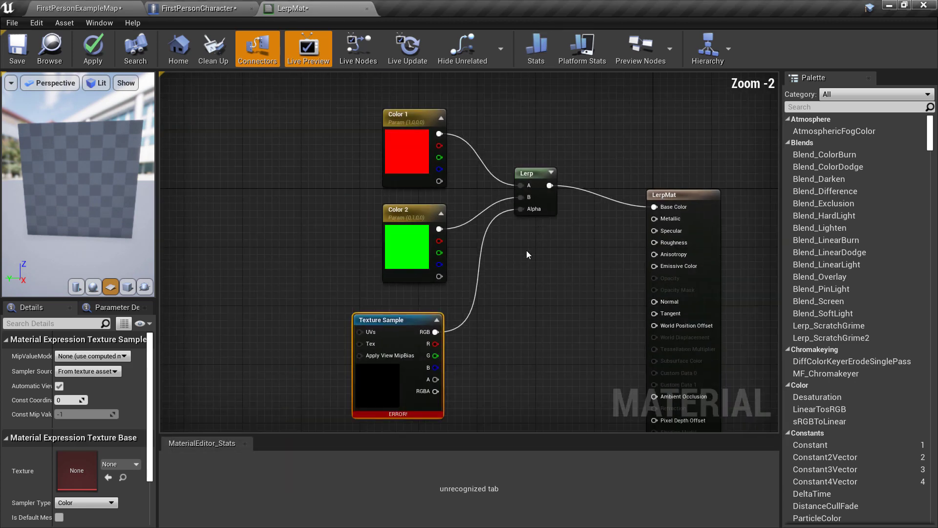
{"action": "scroll", "coordinate": [444, 404], "scroll_direction": "up", "scroll_amount": 2}
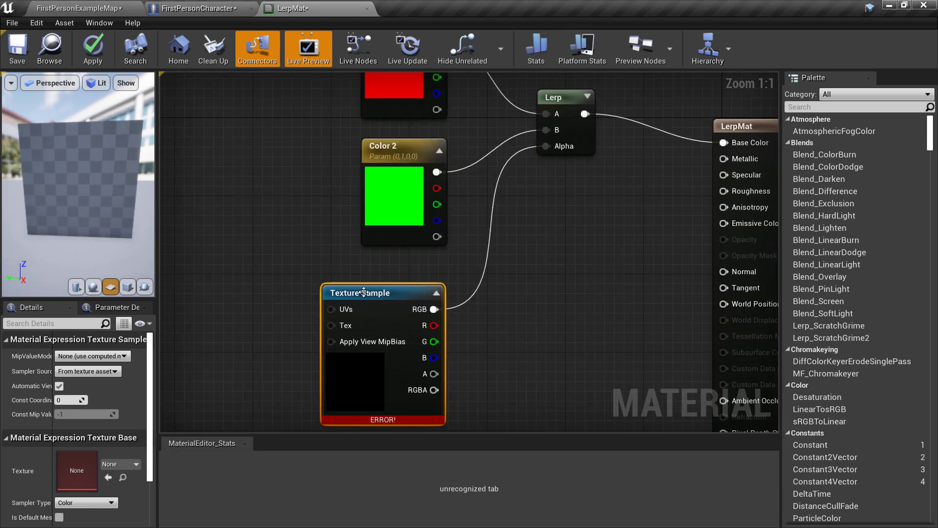
{"action": "scroll", "coordinate": [377, 337], "scroll_direction": "down", "scroll_amount": 1}
{"action": "scroll", "coordinate": [350, 354], "scroll_direction": "up", "scroll_amount": 1}
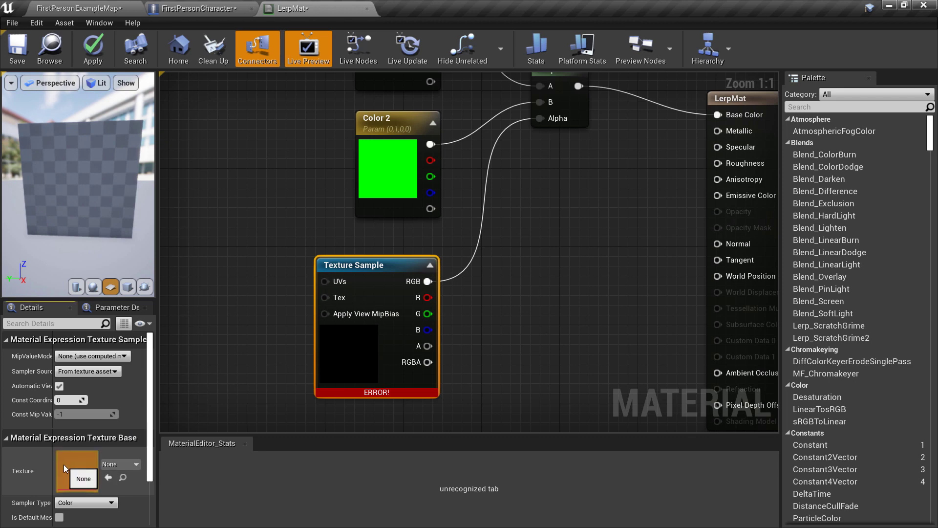
{"action": "left_click", "coordinate": [120, 463]}
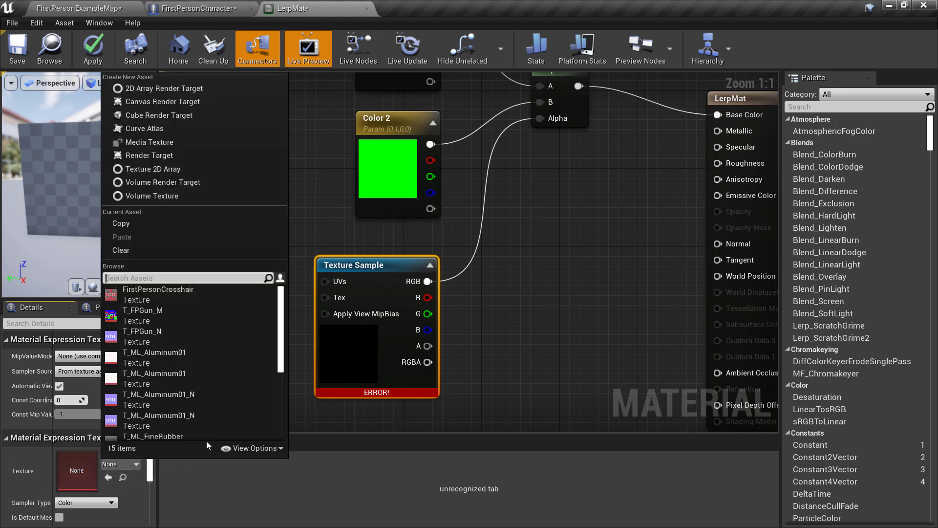
{"action": "scroll", "coordinate": [211, 362], "scroll_direction": "down", "scroll_amount": 5}
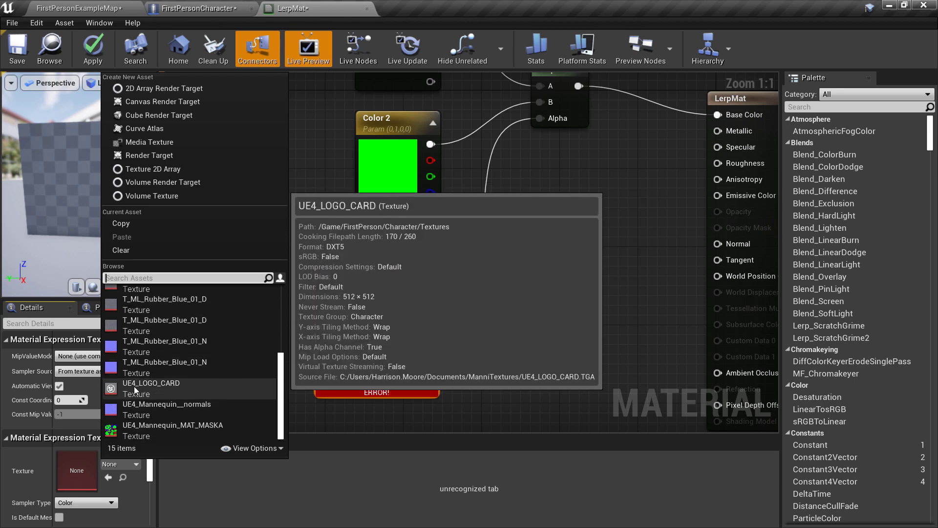
{"action": "left_click", "coordinate": [134, 386]}
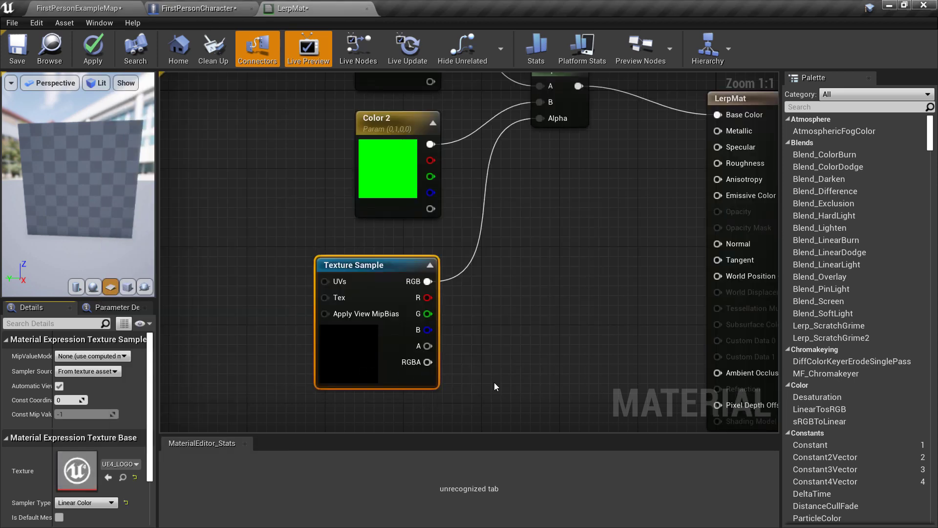
{"action": "scroll", "coordinate": [494, 382], "scroll_direction": "down", "scroll_amount": 2}
{"action": "scroll", "coordinate": [537, 230], "scroll_direction": "up", "scroll_amount": 1}
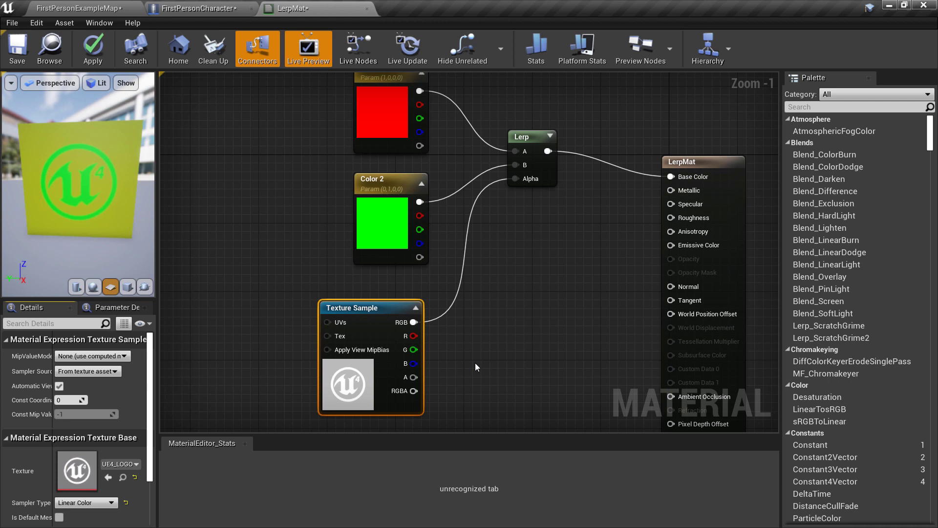
{"action": "mouse_move", "coordinate": [63, 225]}
{"action": "left_mouse_down"}
{"action": "mouse_move", "coordinate": [34, 219]}
{"action": "mouse_move", "coordinate": [85, 217]}
{"action": "mouse_move", "coordinate": [64, 218]}
{"action": "mouse_move", "coordinate": [73, 217]}
{"action": "left_mouse_up"}
{"action": "scroll", "coordinate": [526, 250], "scroll_direction": "down", "scroll_amount": 2}
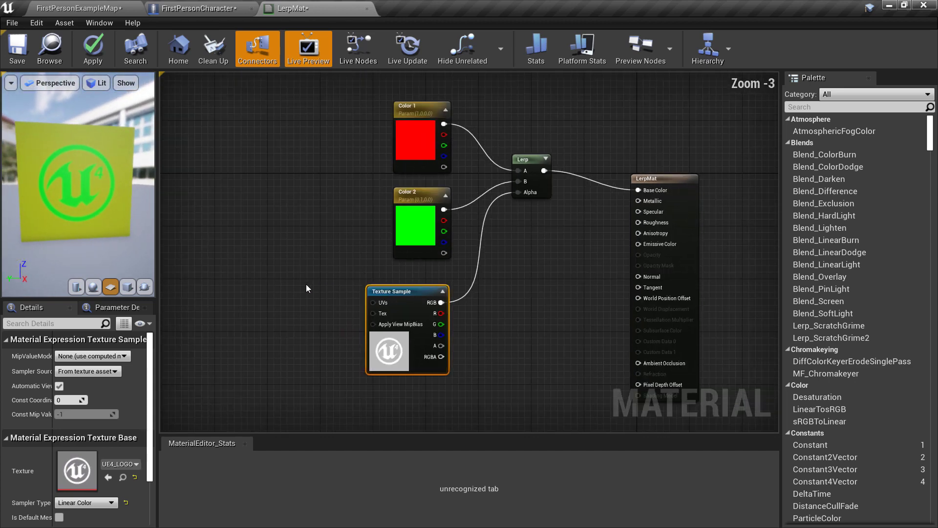
Step: Add a Panner node feeding Texture Sample's UVs, align it with that node, and set its Speed X to scroll the texture
{"action": "scroll", "coordinate": [333, 299], "scroll_direction": "up", "scroll_amount": 1}
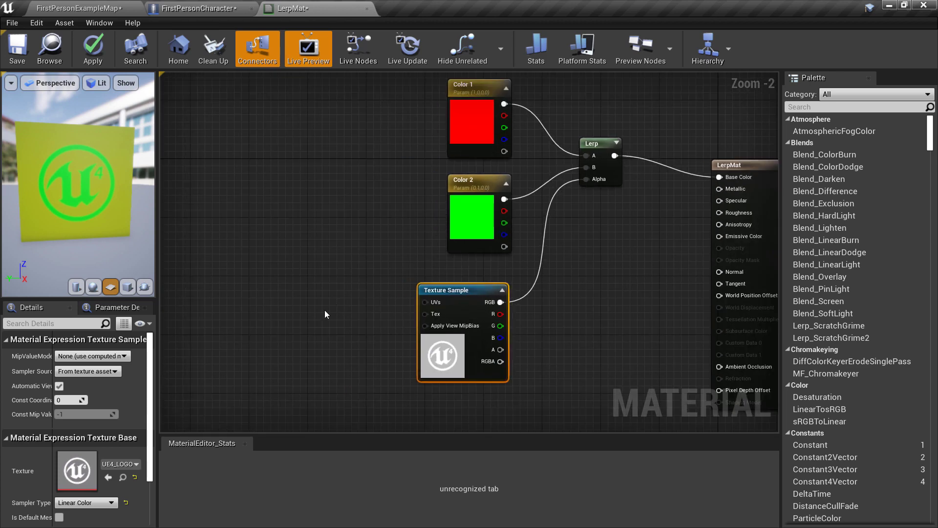
{"action": "right_click", "coordinate": [325, 311]}
{"action": "type", "text": "pann"}
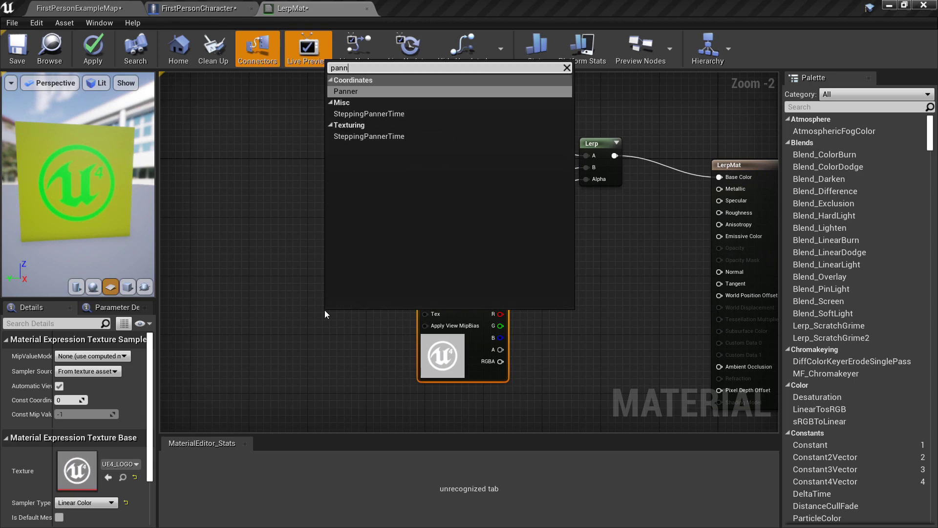
{"action": "type", "text": "er"}
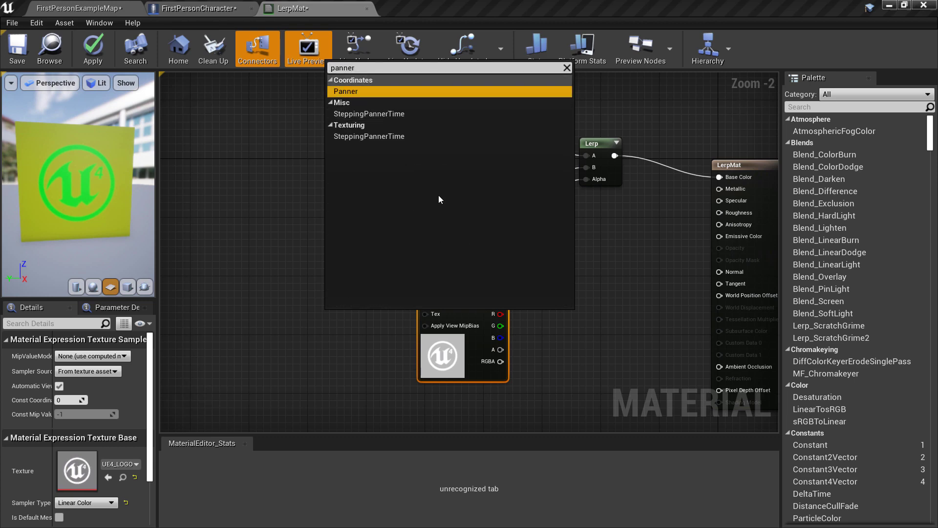
{"action": "left_click", "coordinate": [350, 93]}
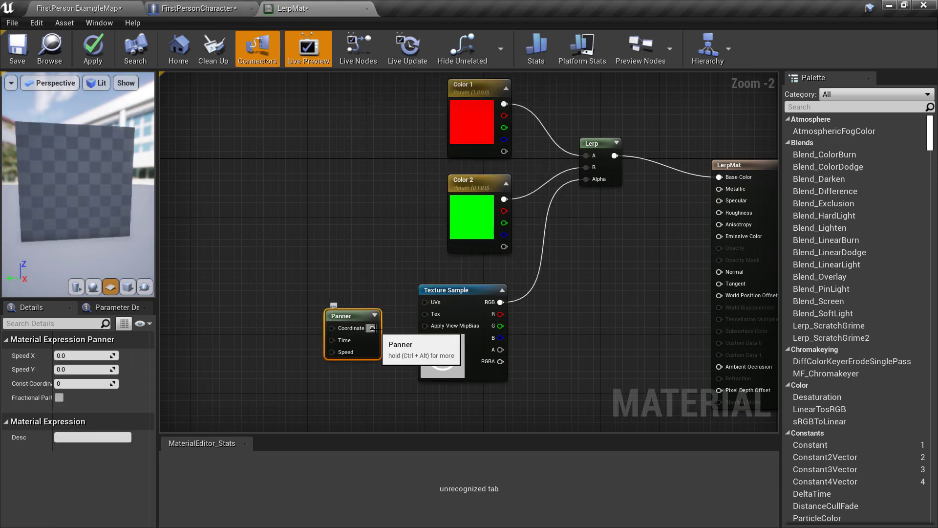
{"action": "left_click_drag", "start_coordinate": [372, 328], "coordinate": [424, 302]}
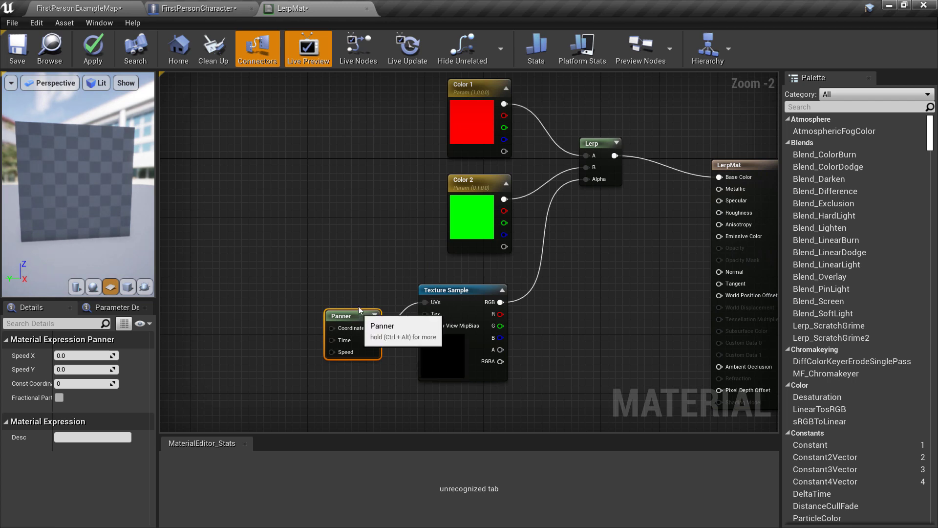
{"action": "left_click_drag", "start_coordinate": [358, 309], "coordinate": [357, 283]}
{"action": "left_click", "coordinate": [98, 356]}
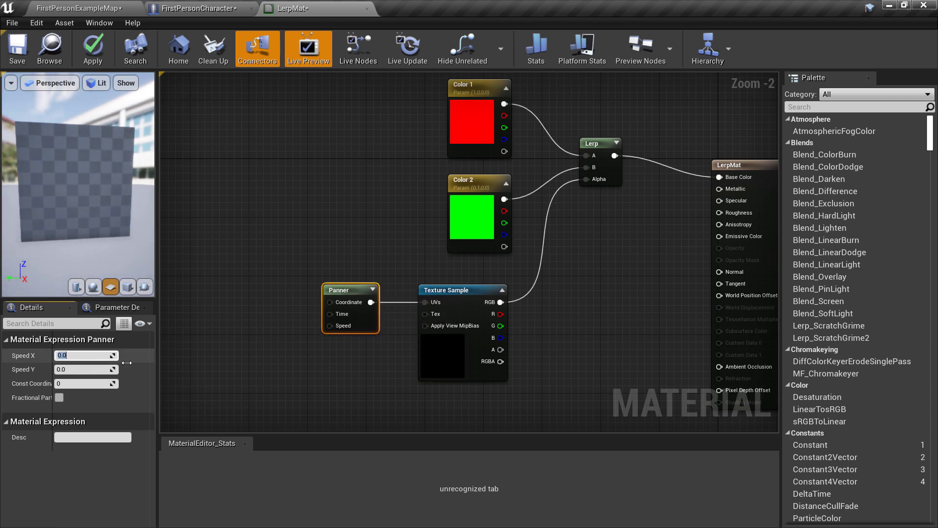
{"action": "left_click", "coordinate": [359, 371]}
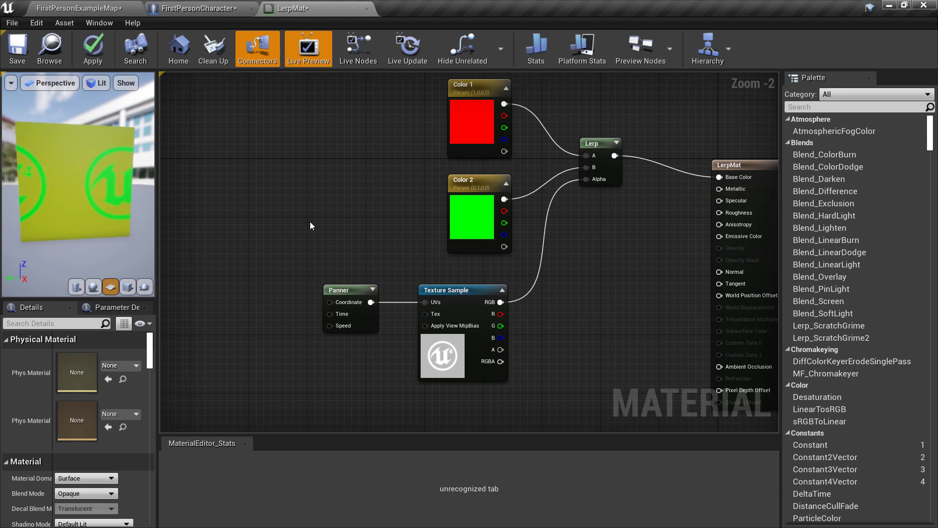
Step: Delete the Panner and Texture Sample nodes from the material graph
{"action": "scroll", "coordinate": [317, 227], "scroll_direction": "down", "scroll_amount": 1}
{"action": "scroll", "coordinate": [348, 237], "scroll_direction": "up", "scroll_amount": 1}
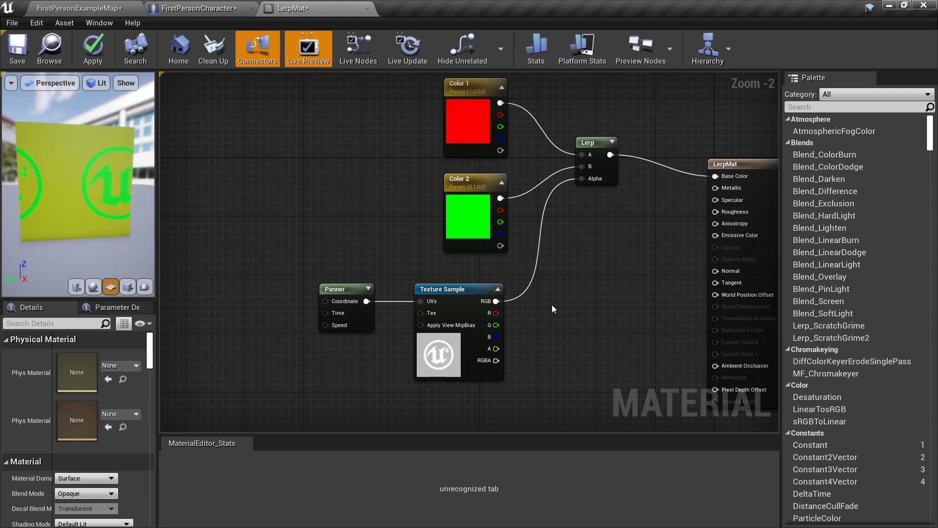
{"action": "left_click_drag", "start_coordinate": [565, 282], "coordinate": [296, 380]}
{"action": "key", "text": "Delete"}
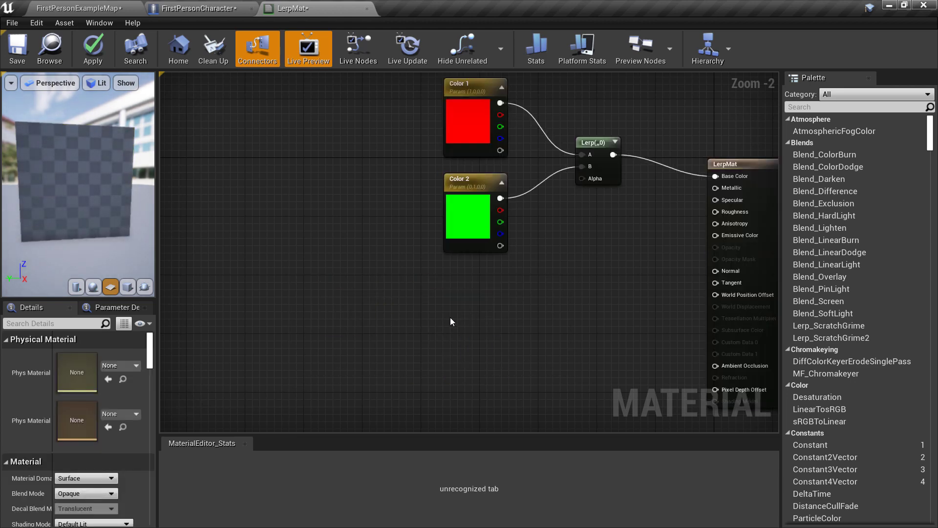
Step: Add Sine and Time nodes below Color 2 and connect Time's output to Sine's input
{"action": "right_click", "coordinate": [399, 324]}
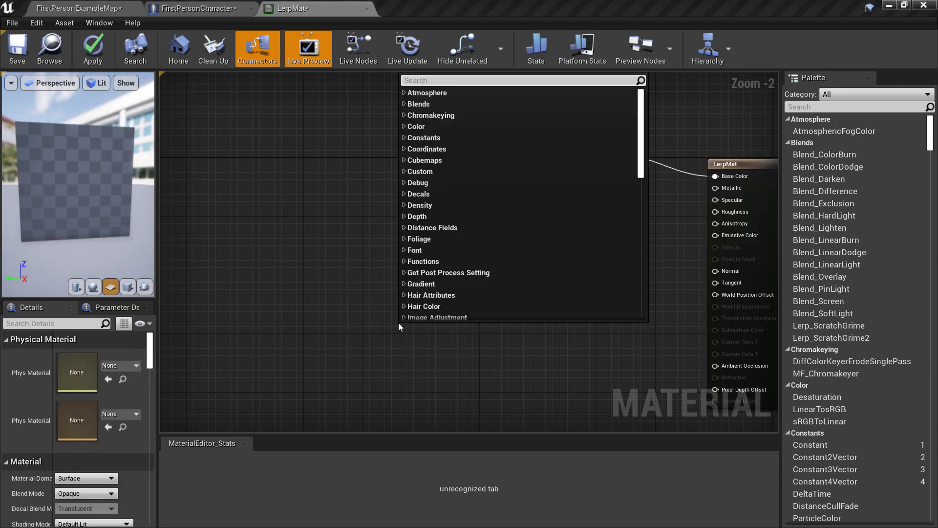
{"action": "type", "text": "sine"}
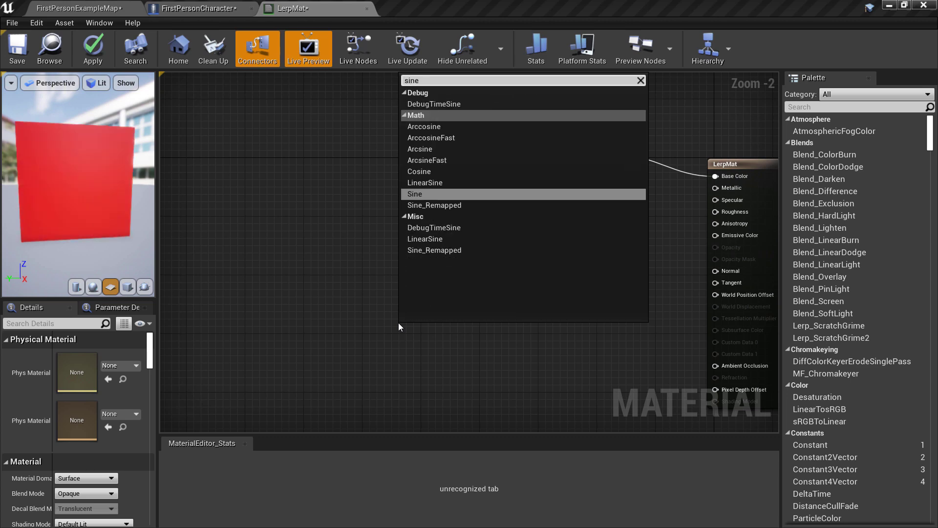
{"action": "left_click", "coordinate": [410, 193]}
{"action": "right_click", "coordinate": [346, 331]}
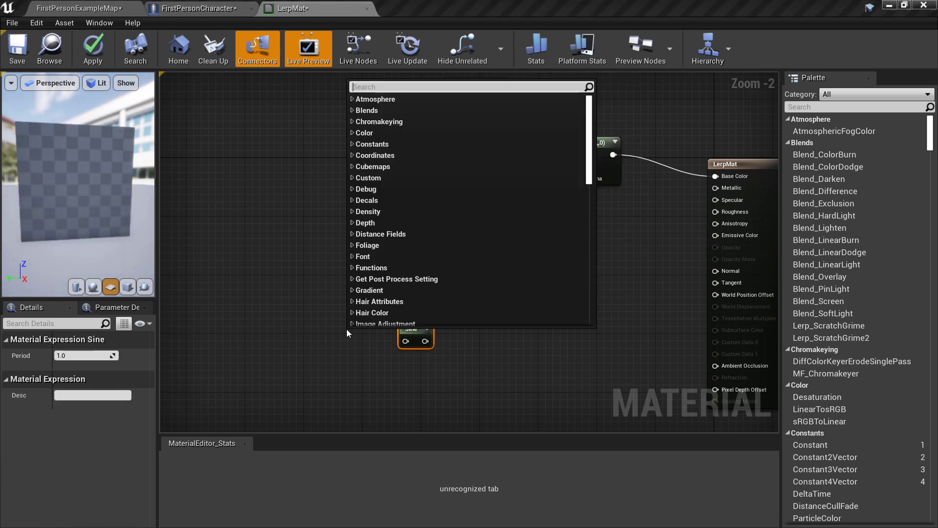
{"action": "type", "text": "time"}
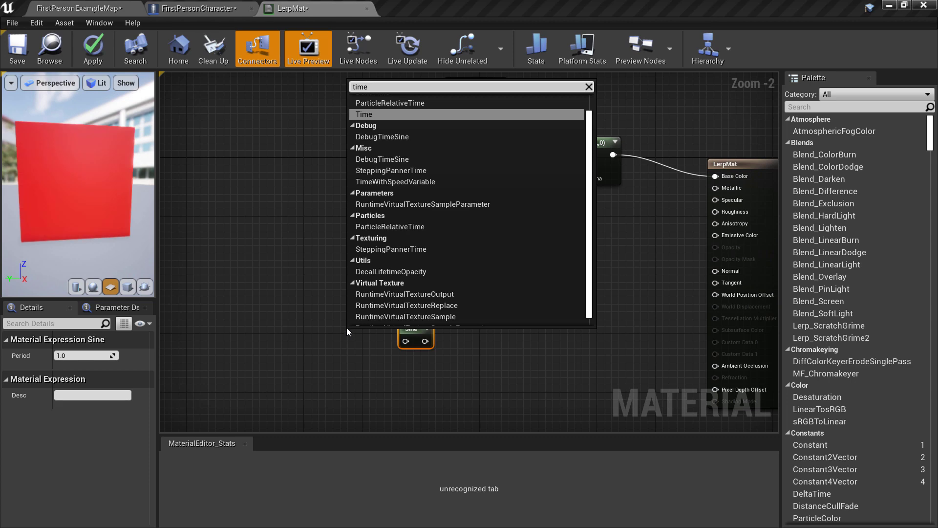
{"action": "left_click", "coordinate": [367, 113]}
{"action": "left_click_drag", "start_coordinate": [366, 334], "coordinate": [405, 340]}
{"action": "left_click_drag", "start_coordinate": [336, 318], "coordinate": [341, 327]}
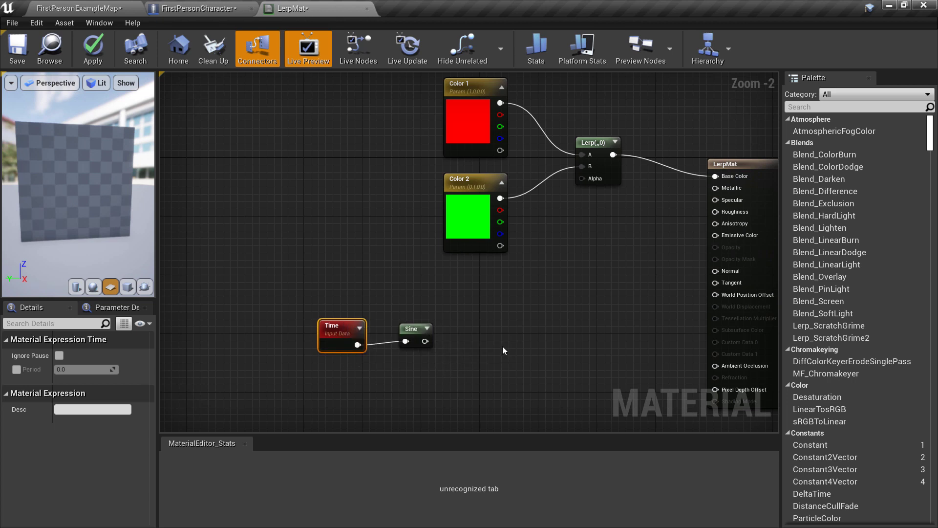
Step: Add a Divide node fed by Sine's output, keeping Const B at 2, and line it up with the chain
{"action": "left_click_drag", "start_coordinate": [425, 341], "coordinate": [456, 342]}
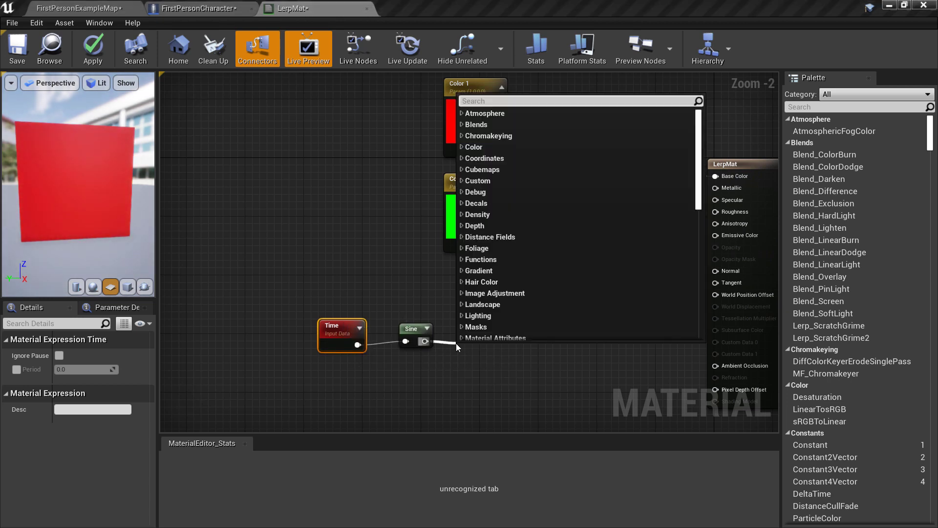
{"action": "type", "text": "div"}
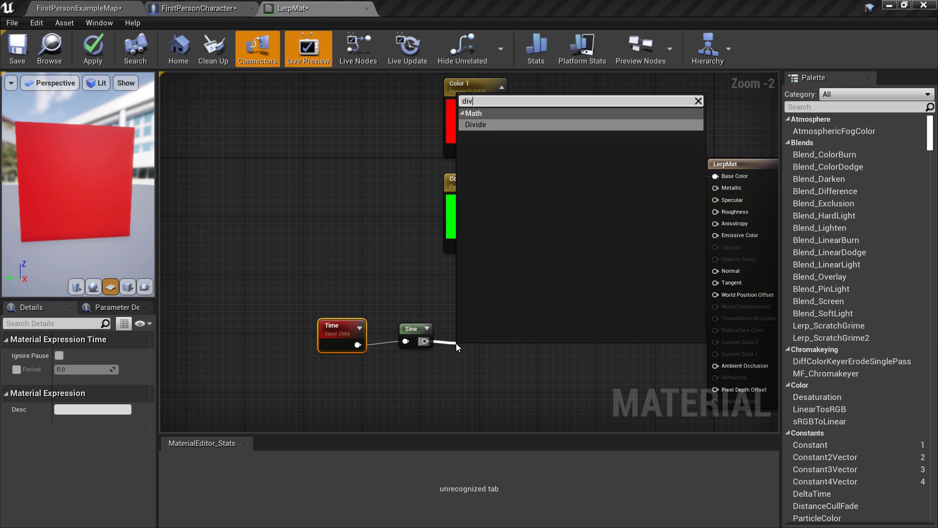
{"action": "left_click", "coordinate": [486, 127]}
{"action": "left_click_drag", "start_coordinate": [478, 349], "coordinate": [480, 333]}
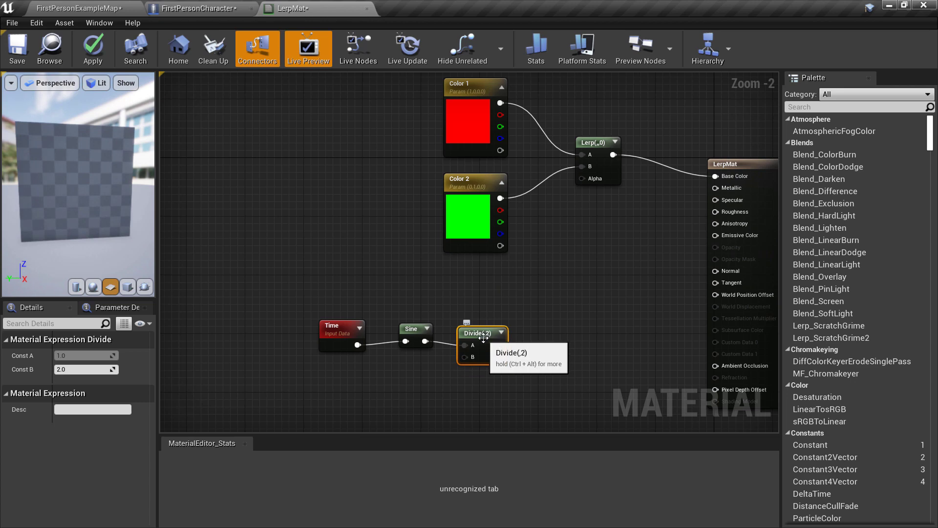
Step: Add an Add node fed by Divide's output, set its Const B to 0.5, and align it with Divide
{"action": "left_click_drag", "start_coordinate": [482, 331], "coordinate": [537, 338]}
{"action": "type", "text": "add"}
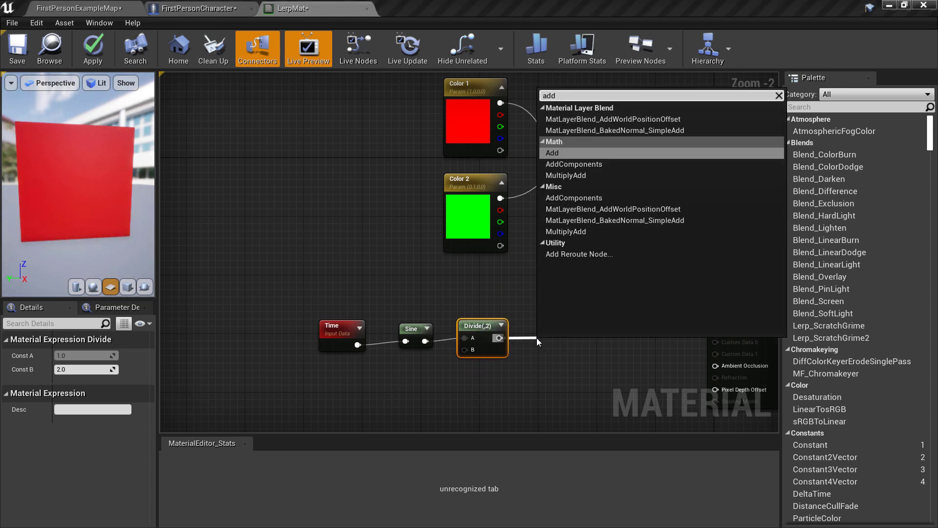
{"action": "left_click", "coordinate": [552, 153]}
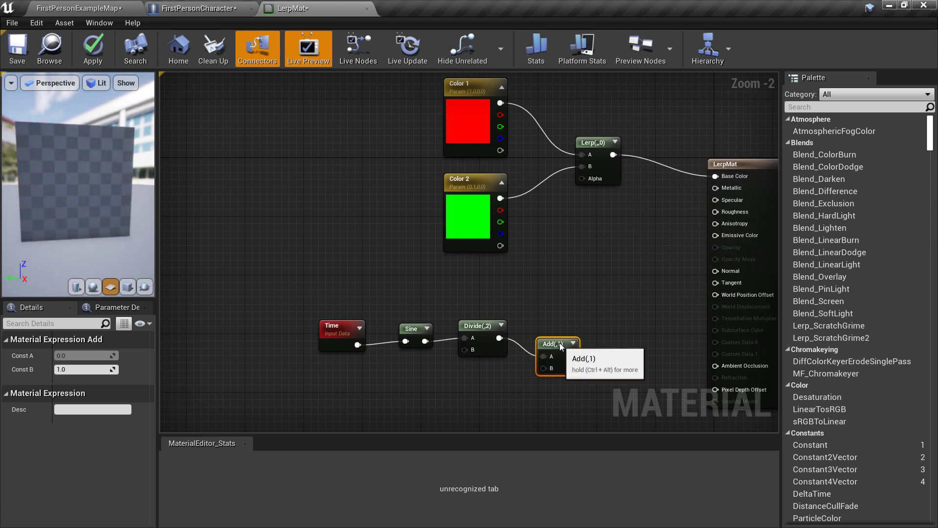
{"action": "left_click", "coordinate": [83, 368]}
{"action": "type", "text": "0.5"}
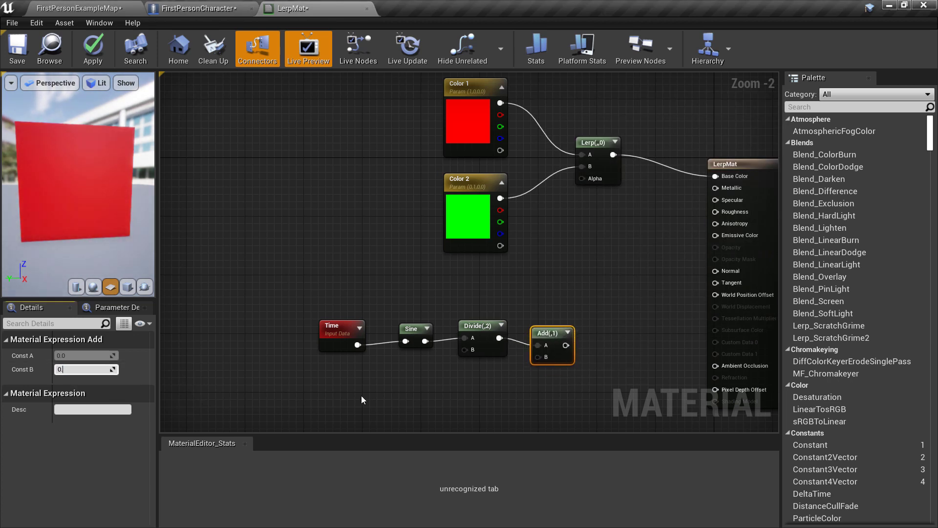
{"action": "key", "text": "Return"}
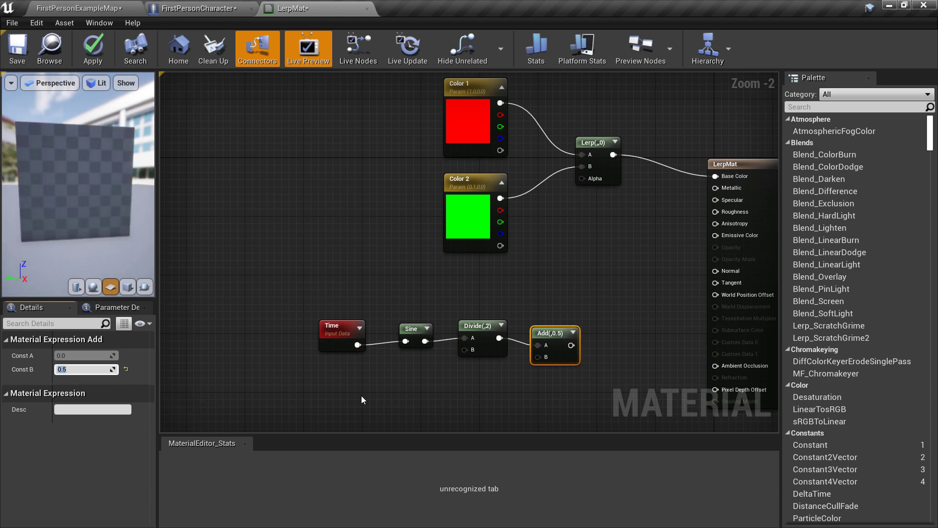
{"action": "left_click_drag", "start_coordinate": [559, 332], "coordinate": [559, 325]}
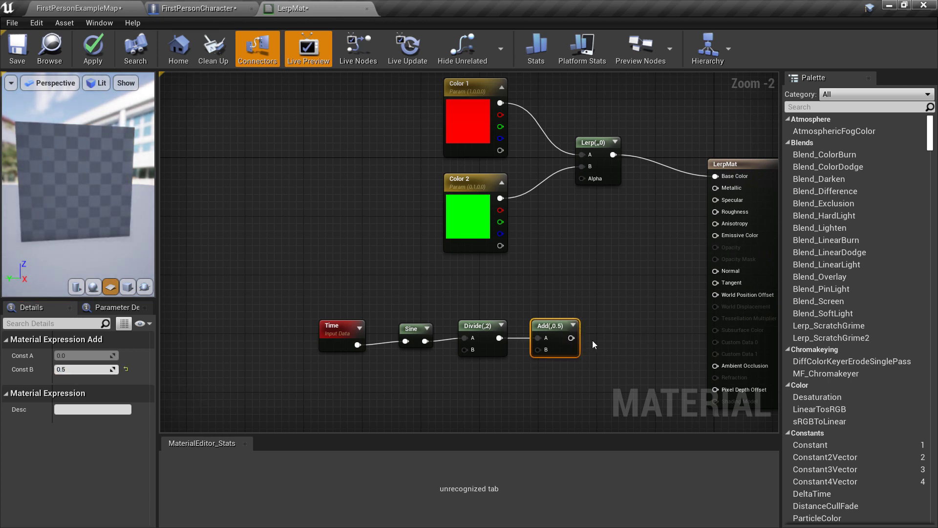
Step: Connect the Add node's output to Lerp's Alpha input
{"action": "left_click_drag", "start_coordinate": [391, 275], "coordinate": [576, 398]}
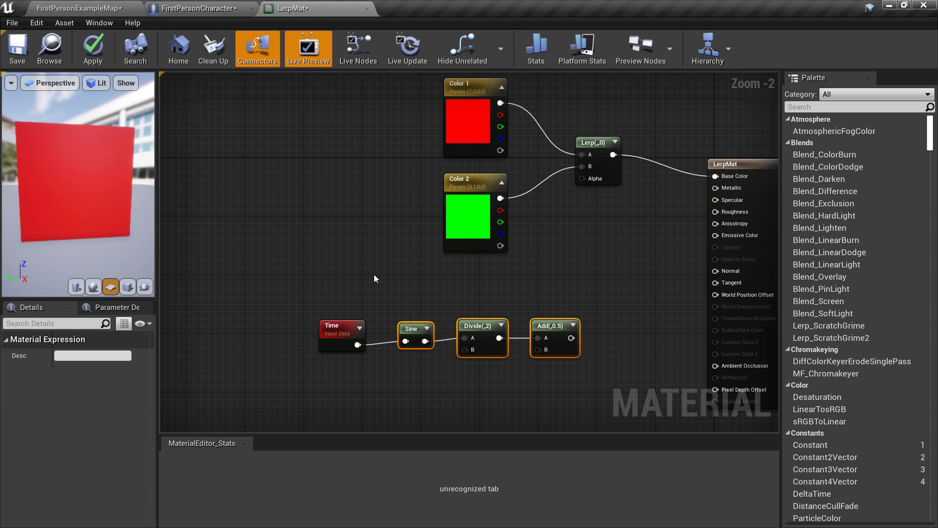
{"action": "left_click", "coordinate": [474, 292]}
{"action": "left_click_drag", "start_coordinate": [290, 256], "coordinate": [602, 397]}
{"action": "left_click", "coordinate": [497, 385]}
{"action": "left_click_drag", "start_coordinate": [575, 339], "coordinate": [578, 179]}
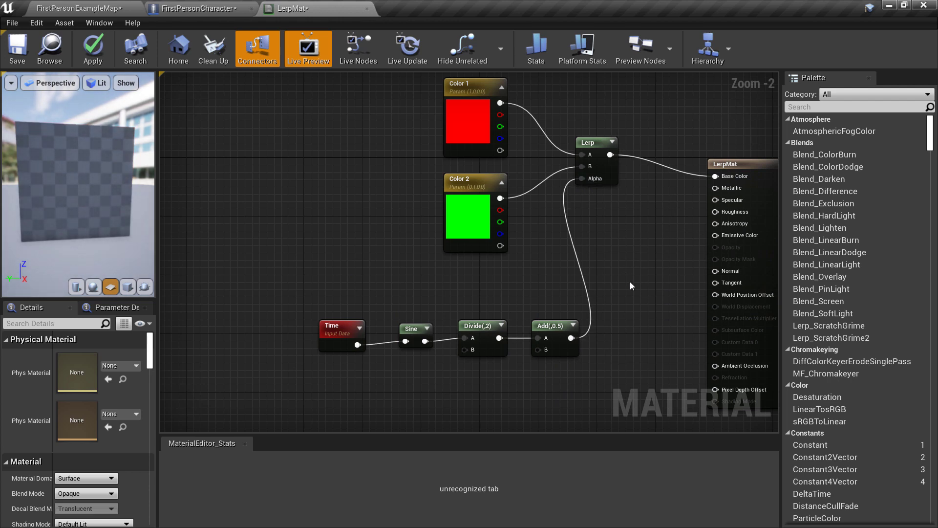
Step: Preview the material on a sphere and set the Sine node's Period to 5
{"action": "left_click", "coordinate": [93, 288]}
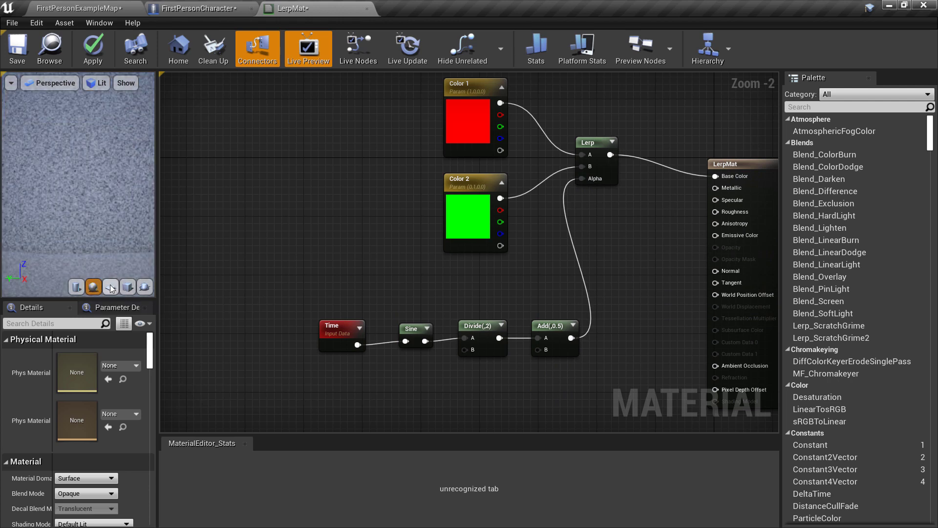
{"action": "left_click_drag", "start_coordinate": [85, 208], "coordinate": [122, 172]}
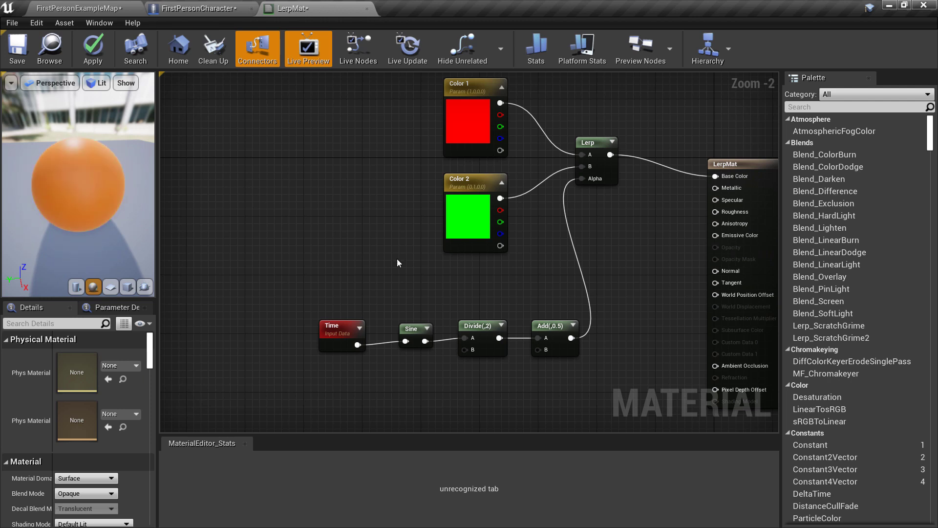
{"action": "left_click", "coordinate": [411, 329]}
{"action": "type", "text": "5"}
{"action": "key", "text": "Return"}
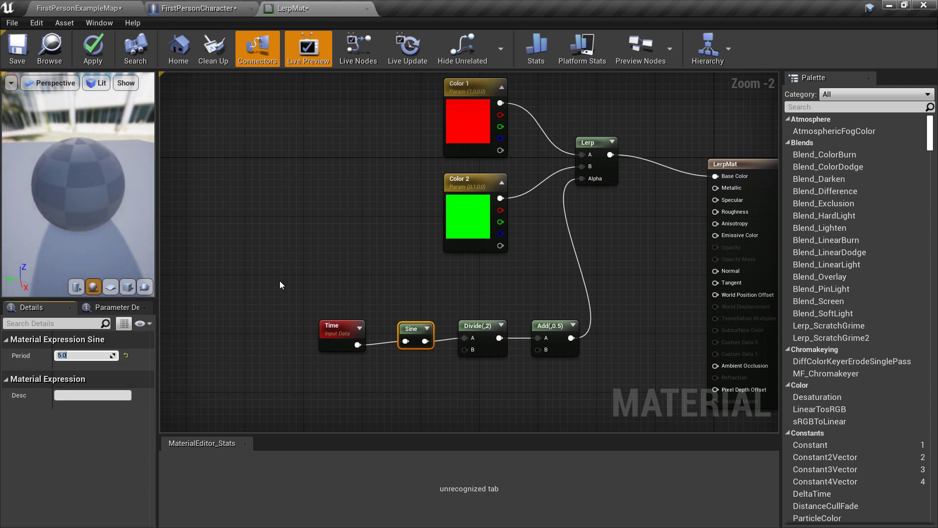
{"action": "left_click", "coordinate": [285, 256]}
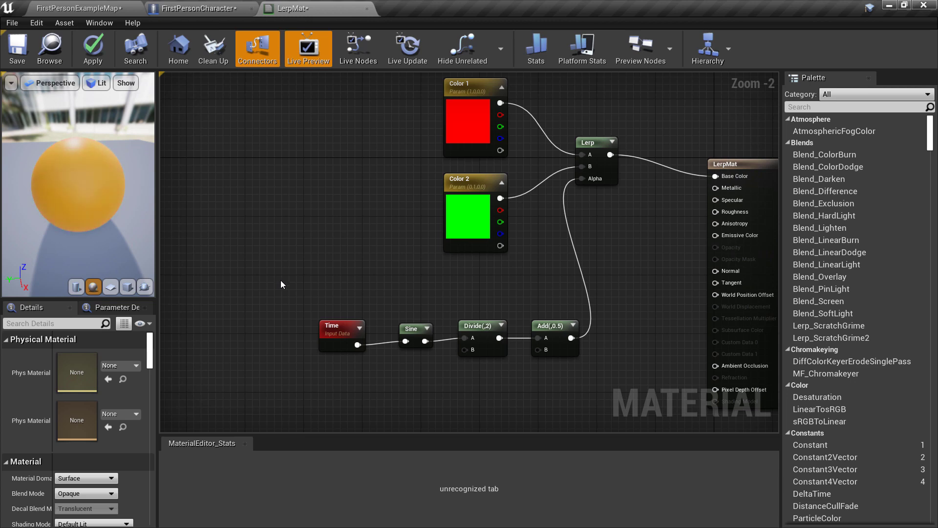
Step: Delete the Lerp node between the color parameters and LerpMat
{"action": "scroll", "coordinate": [280, 280], "scroll_direction": "down", "scroll_amount": 4}
{"action": "scroll", "coordinate": [388, 230], "scroll_direction": "up", "scroll_amount": 3}
{"action": "scroll", "coordinate": [283, 289], "scroll_direction": "down", "scroll_amount": 3}
{"action": "scroll", "coordinate": [406, 268], "scroll_direction": "up", "scroll_amount": 2}
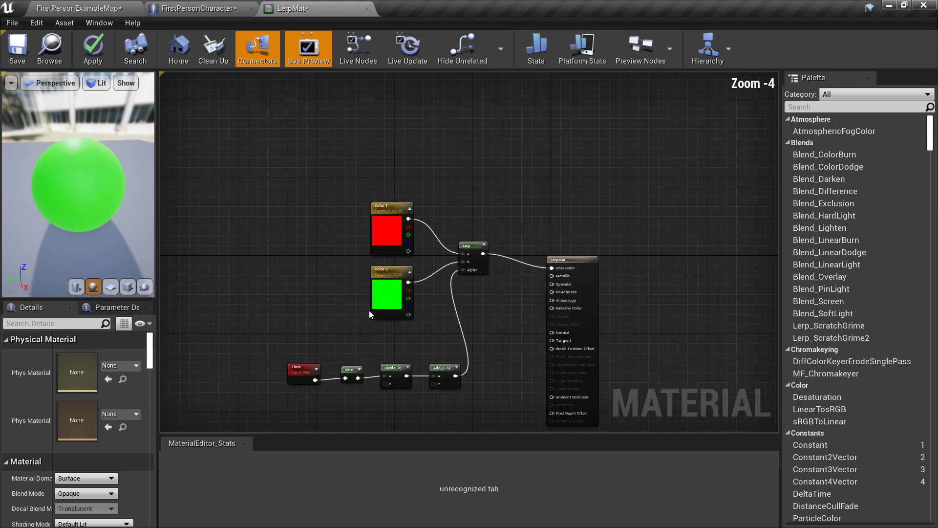
{"action": "scroll", "coordinate": [386, 299], "scroll_direction": "up", "scroll_amount": 1}
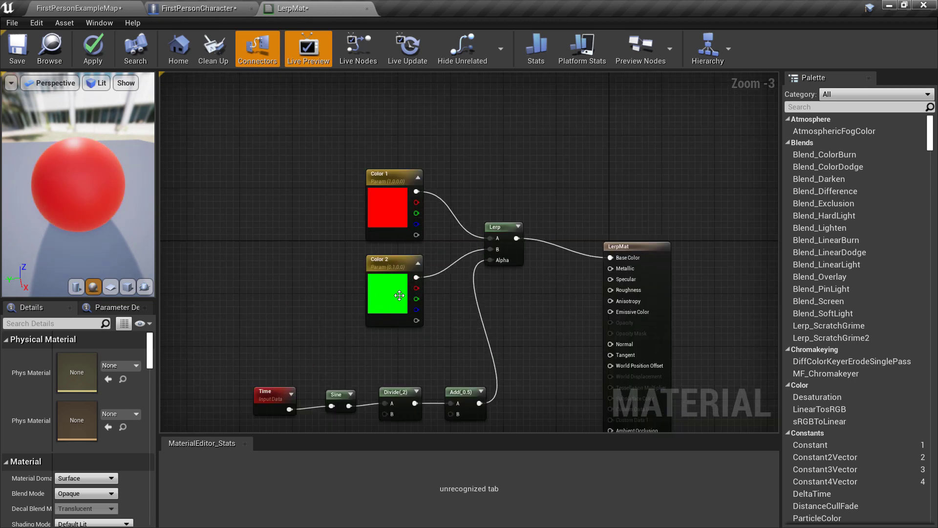
{"action": "left_click_drag", "start_coordinate": [360, 164], "coordinate": [420, 335]}
{"action": "left_click", "coordinate": [464, 337]}
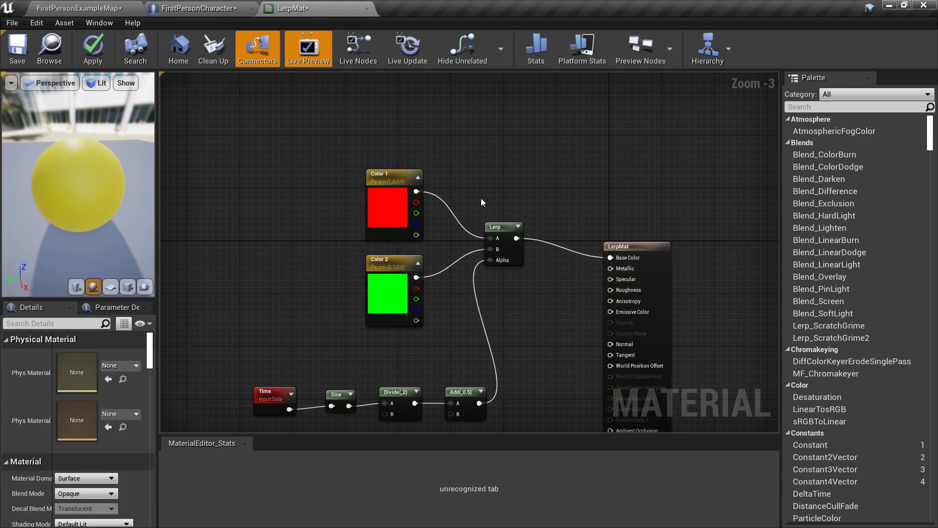
{"action": "left_click_drag", "start_coordinate": [481, 210], "coordinate": [535, 275]}
{"action": "key", "text": "Delete"}
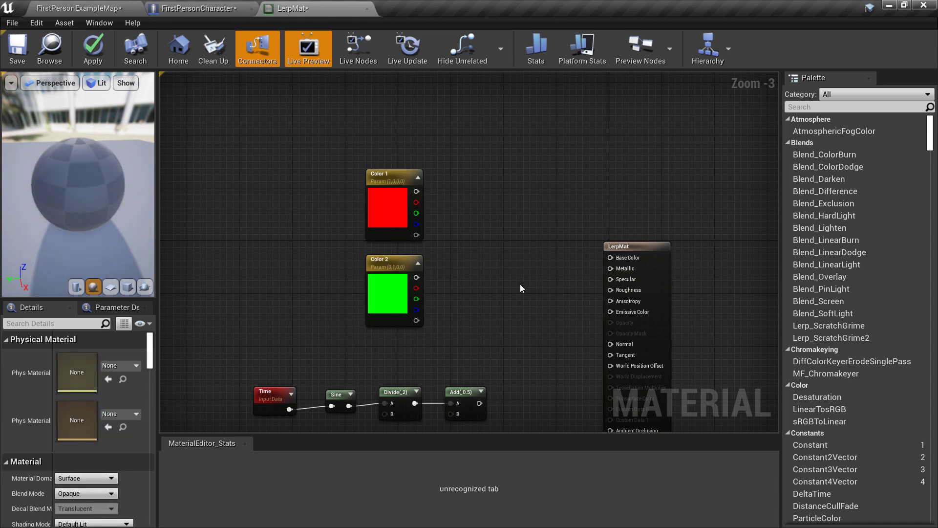
Step: Search the available material nodes for LinearInterpolate, the full name of Lerp
{"action": "right_click", "coordinate": [519, 285]}
{"action": "type", "text": "linea"}
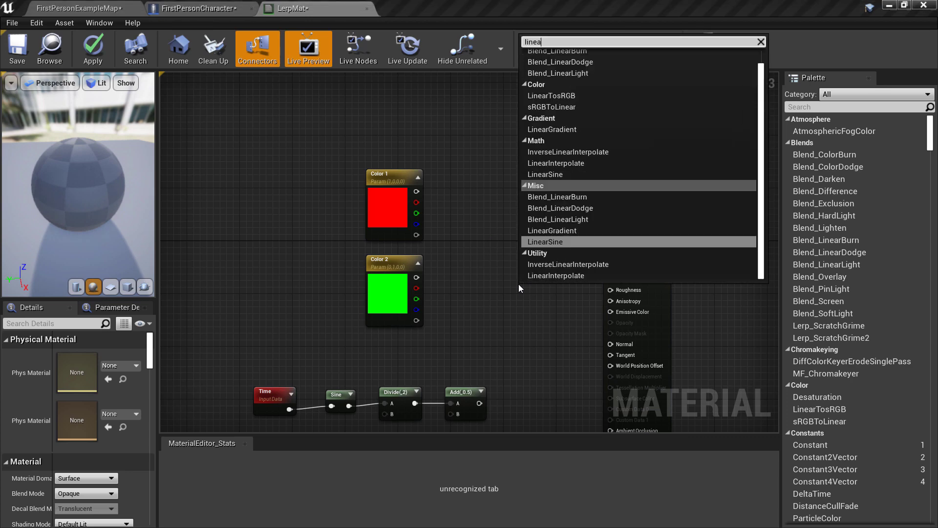
{"action": "type", "text": "rinte"}
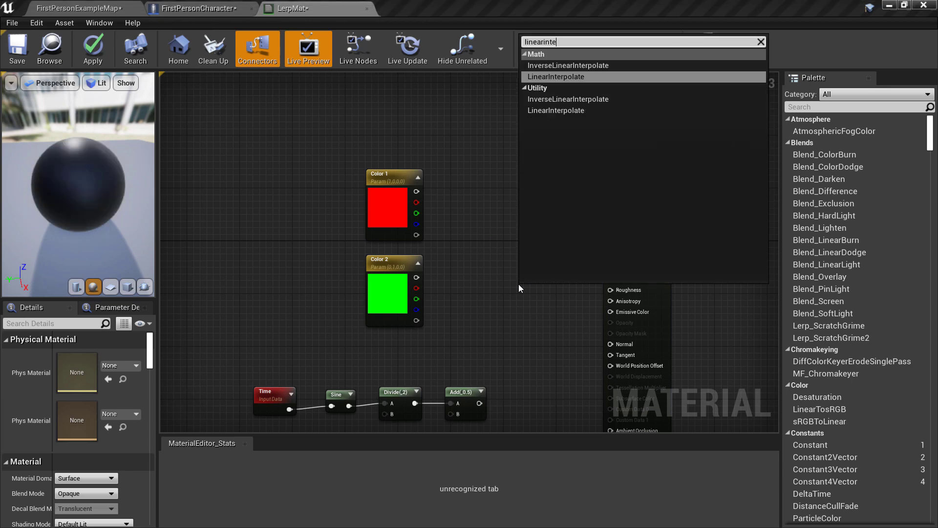
{"action": "key", "text": "BackSpace"}
{"action": "key", "text": "BackSpace"}
{"action": "key", "text": "BackSpace"}
{"action": "key", "text": "BackSpace"}
{"action": "key", "text": "BackSpace"}
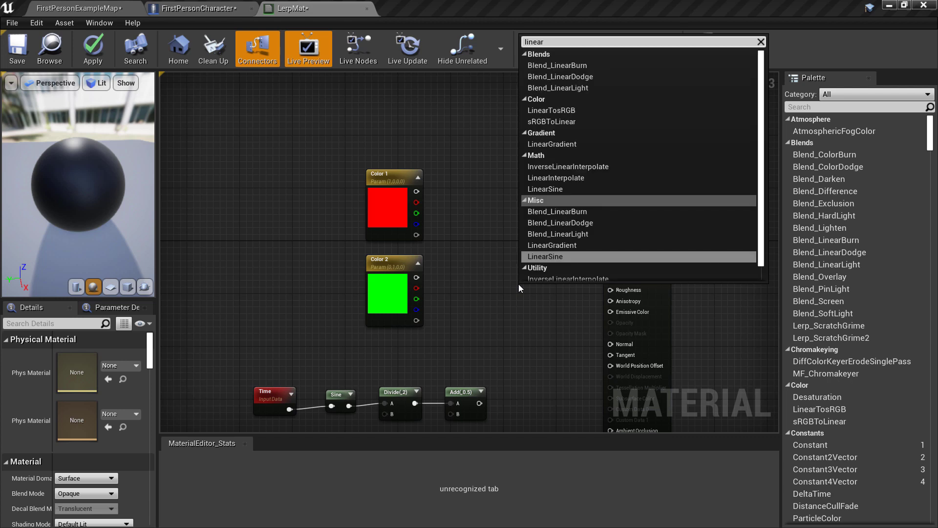
{"action": "type", "text": "rin"}
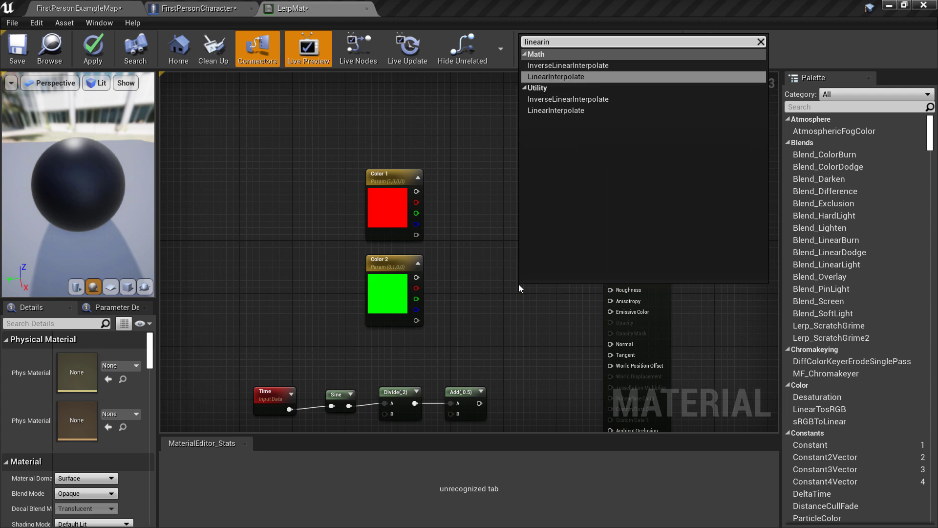
Step: Add a Lerp_3Color node and place it between the color parameters and LerpMat
{"action": "key", "text": "BackSpace"}
{"action": "key", "text": "BackSpace"}
{"action": "key", "text": "BackSpace"}
{"action": "key", "text": "BackSpace"}
{"action": "key", "text": "BackSpace"}
{"action": "key", "text": "BackSpace"}
{"action": "key", "text": "BackSpace"}
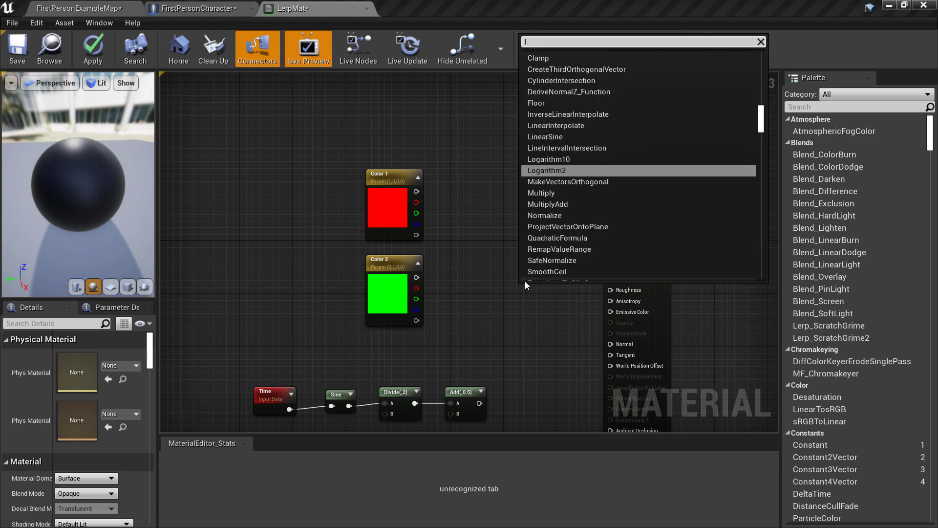
{"action": "type", "text": "3col"}
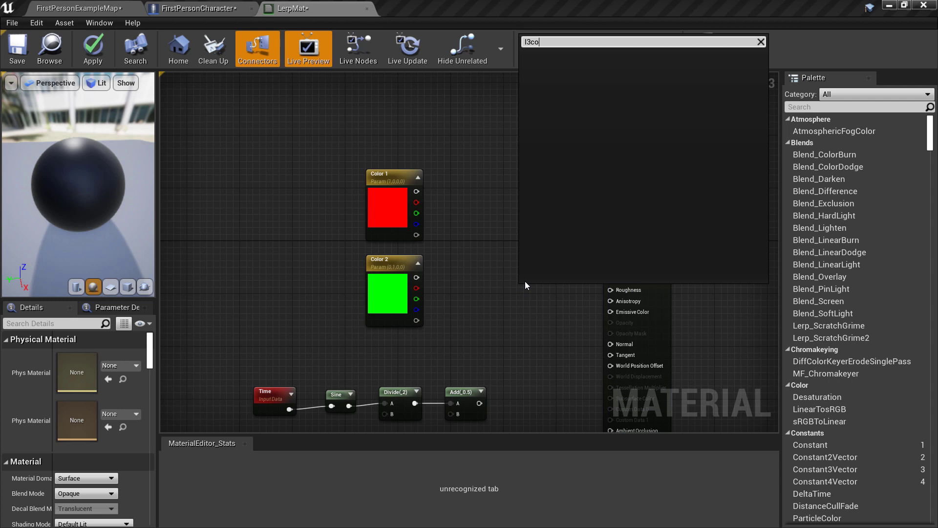
{"action": "key", "text": "BackSpace"}
{"action": "key", "text": "BackSpace"}
{"action": "key", "text": "BackSpace"}
{"action": "key", "text": "BackSpace"}
{"action": "type", "text": "3co"}
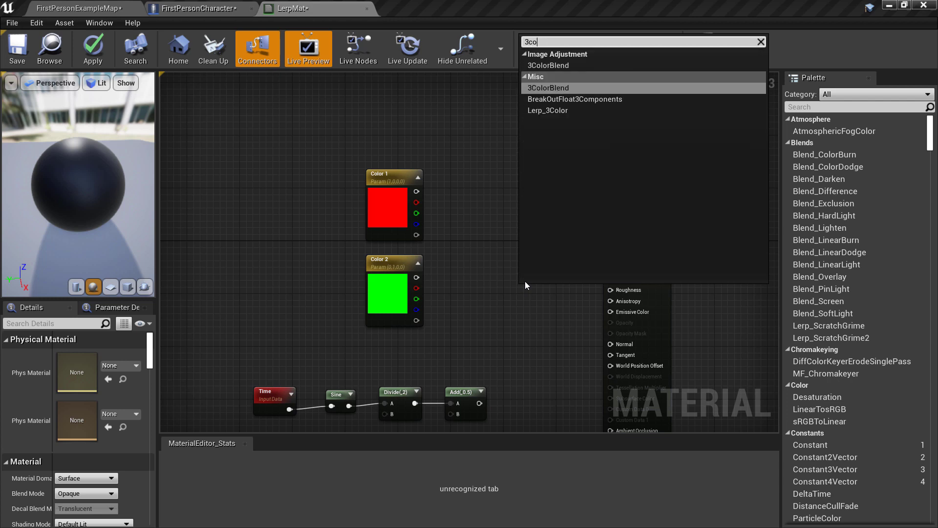
{"action": "type", "text": "l"}
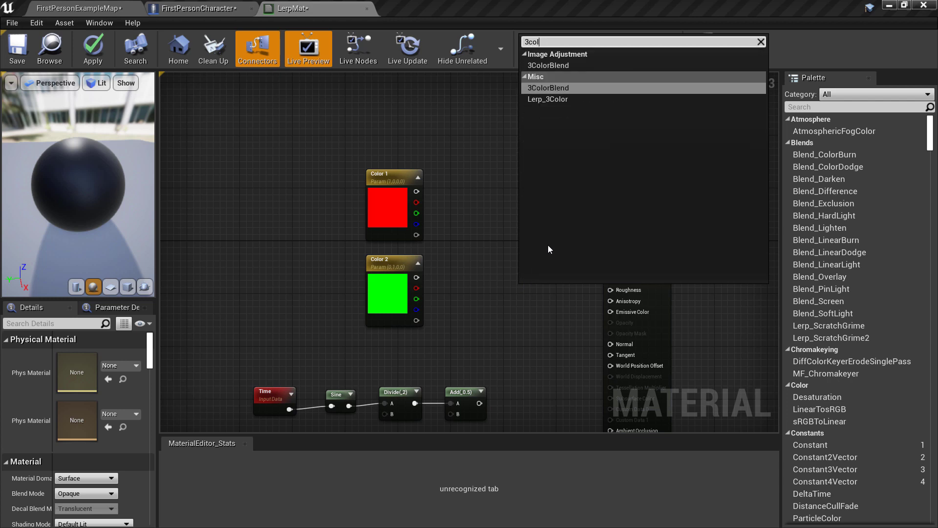
{"action": "left_click", "coordinate": [541, 99]}
{"action": "left_click_drag", "start_coordinate": [548, 277], "coordinate": [524, 213]}
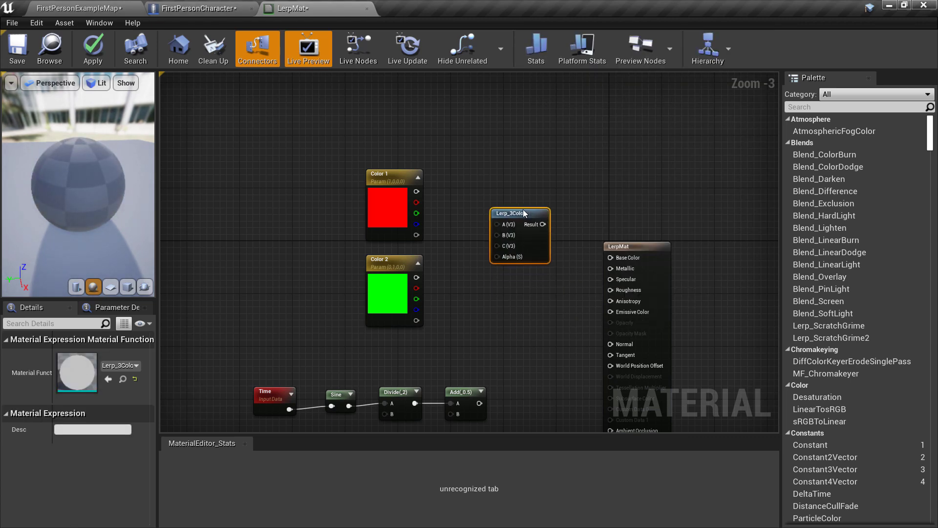
Step: Move Color 1 and Color 2 together up and to the left, farther from Lerp_3Color
{"action": "scroll", "coordinate": [520, 195], "scroll_direction": "up", "scroll_amount": 3}
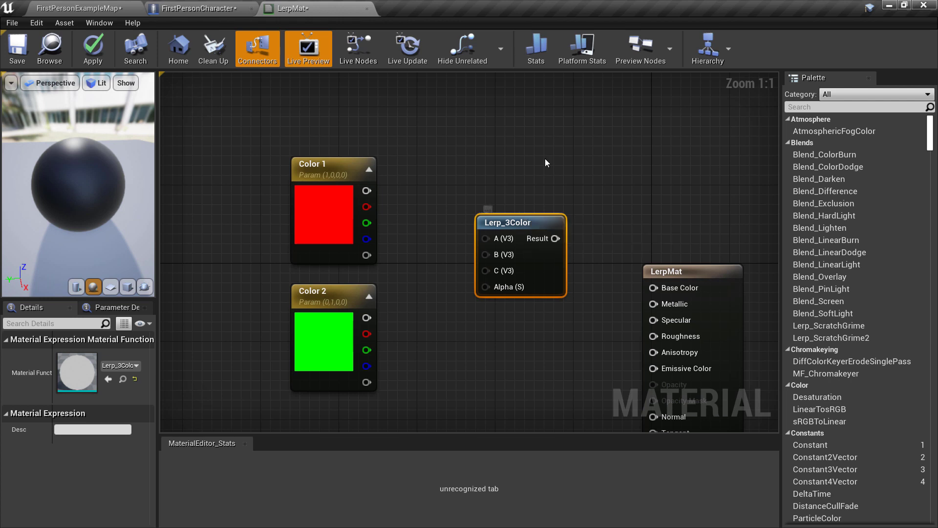
{"action": "scroll", "coordinate": [544, 159], "scroll_direction": "down", "scroll_amount": 2}
{"action": "scroll", "coordinate": [530, 174], "scroll_direction": "up", "scroll_amount": 1}
{"action": "scroll", "coordinate": [490, 198], "scroll_direction": "down", "scroll_amount": 1}
{"action": "left_click", "coordinate": [368, 159]}
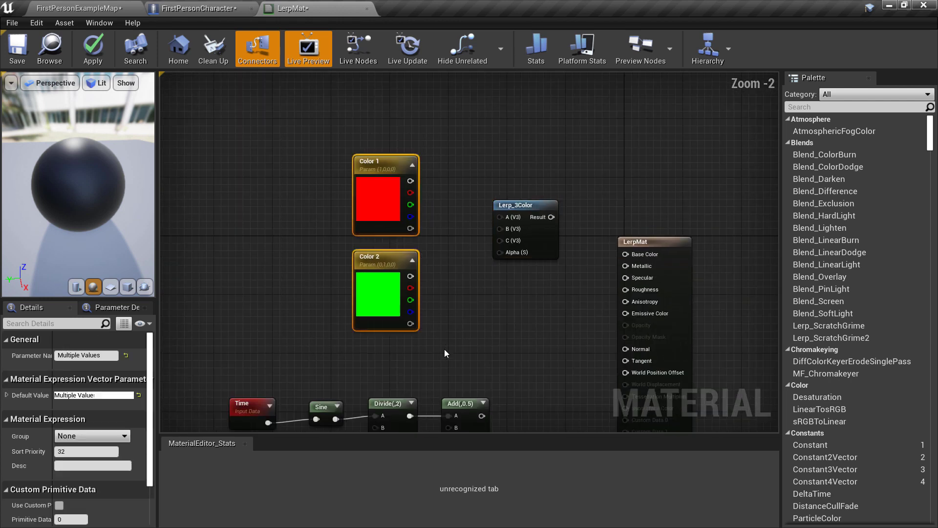
{"action": "left_click", "coordinate": [386, 264], "text": "ctrl"}
{"action": "left_click_drag", "start_coordinate": [386, 264], "coordinate": [350, 217]}
Step: Duplicate the Color 2 parameter and place the copy directly below the original
{"action": "left_click", "coordinate": [350, 217]}
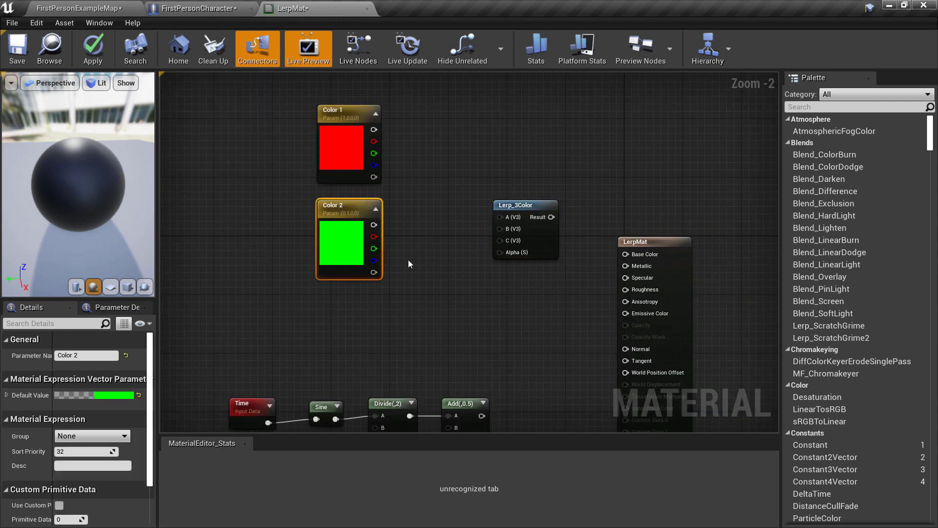
{"action": "key", "text": "ctrl+v"}
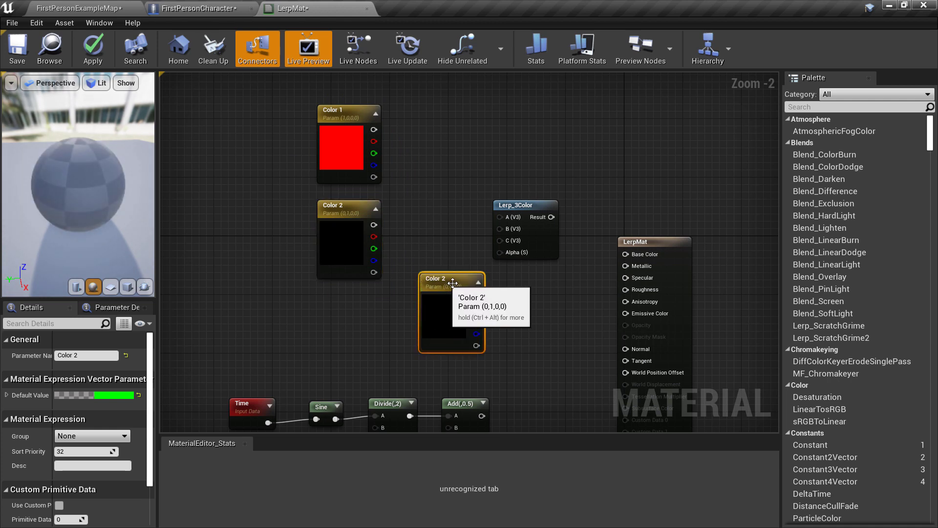
{"action": "left_click_drag", "start_coordinate": [448, 282], "coordinate": [347, 304]}
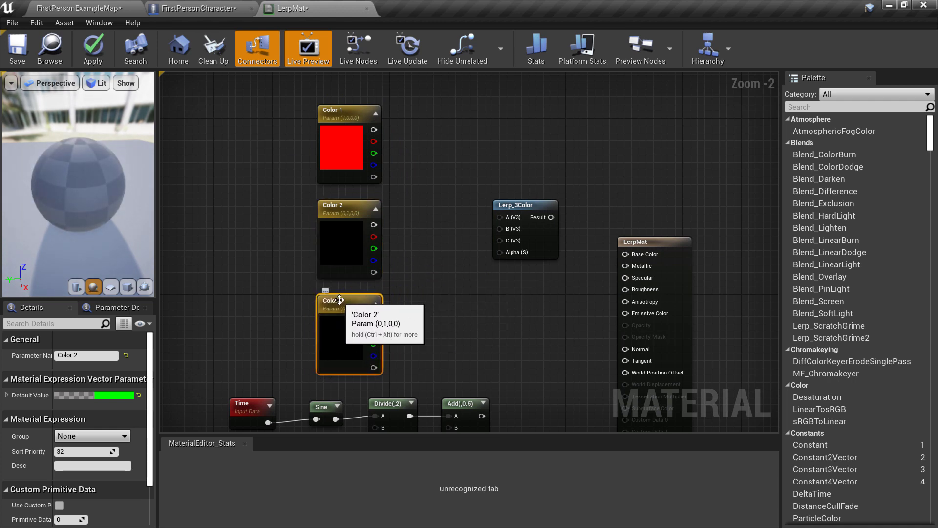
Step: Rename the duplicated color parameter to Color 3
{"action": "double_click", "coordinate": [348, 304]}
{"action": "left_click_drag", "start_coordinate": [73, 356], "coordinate": [85, 357]}
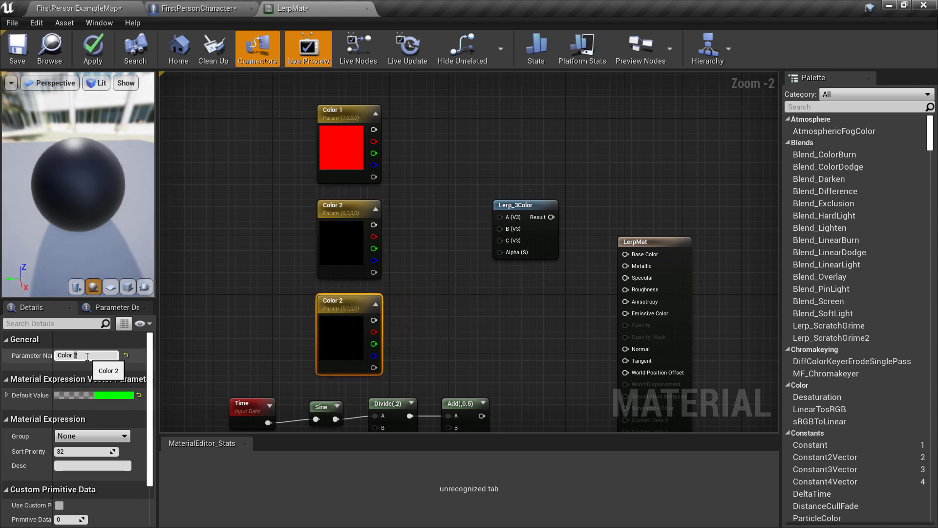
{"action": "left_click", "coordinate": [403, 335]}
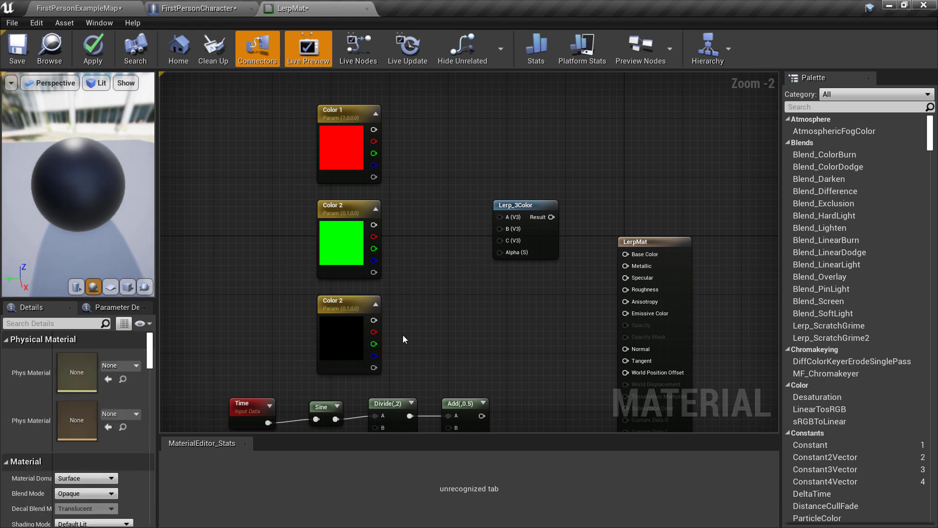
{"action": "left_click", "coordinate": [339, 311]}
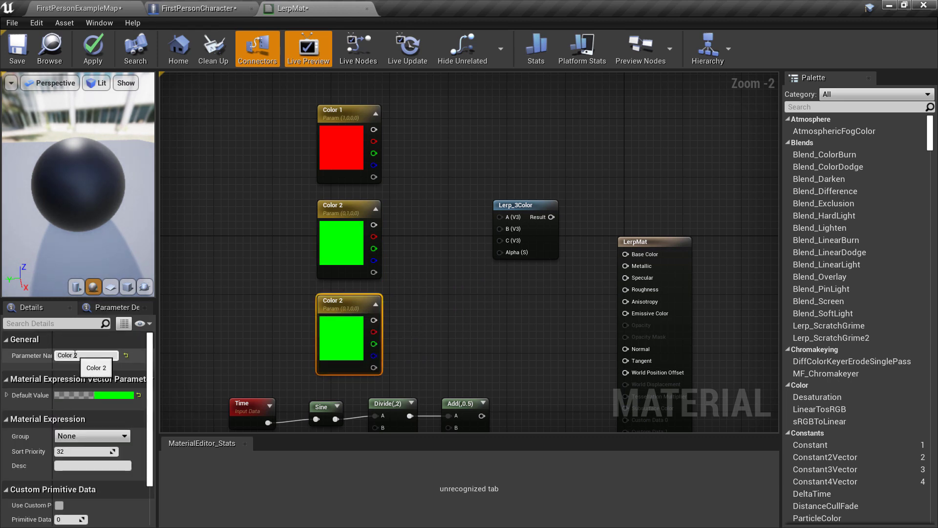
{"action": "left_click_drag", "start_coordinate": [74, 355], "coordinate": [110, 359]}
{"action": "type", "text": "3"}
{"action": "key", "text": "Return"}
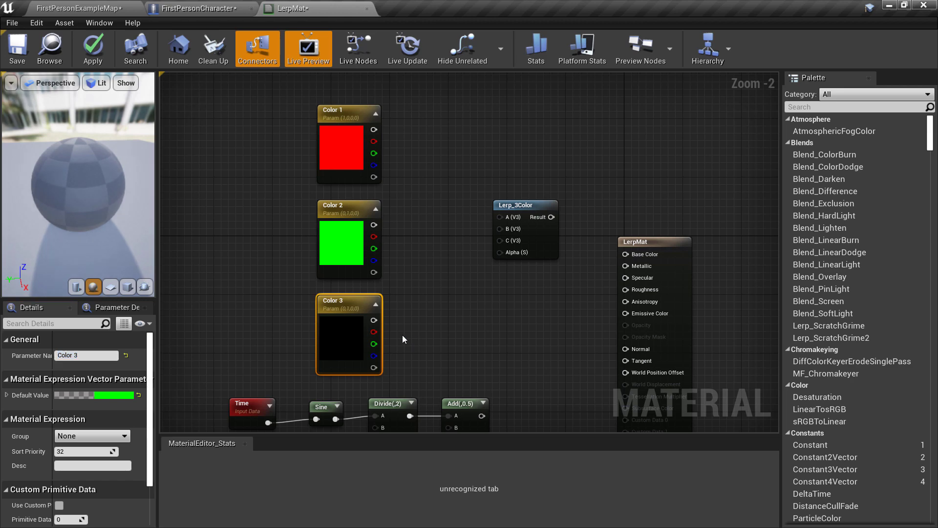
Step: Set Color 3's default color to blue, with G at 0 and B at 1
{"action": "left_click", "coordinate": [402, 335]}
{"action": "double_click", "coordinate": [344, 334]}
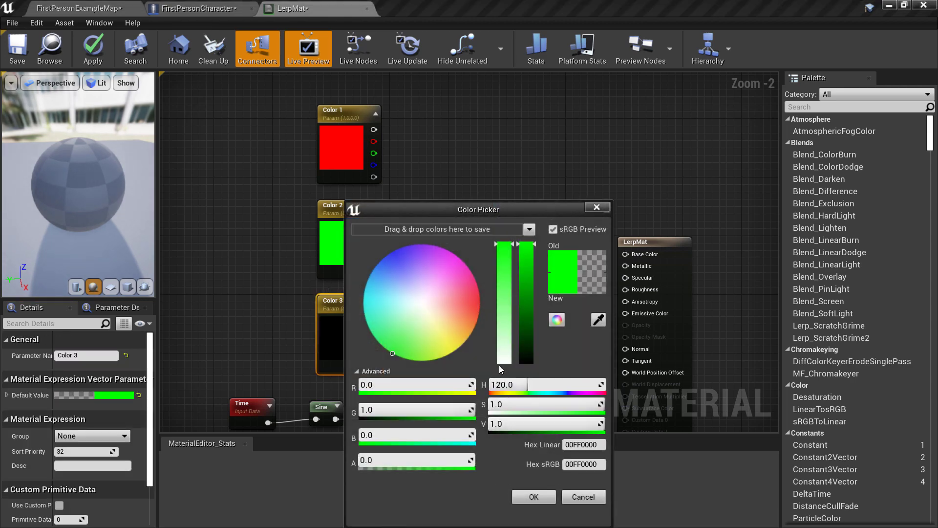
{"action": "left_click", "coordinate": [385, 412]}
{"action": "type", "text": "0"}
{"action": "key", "text": "Tab"}
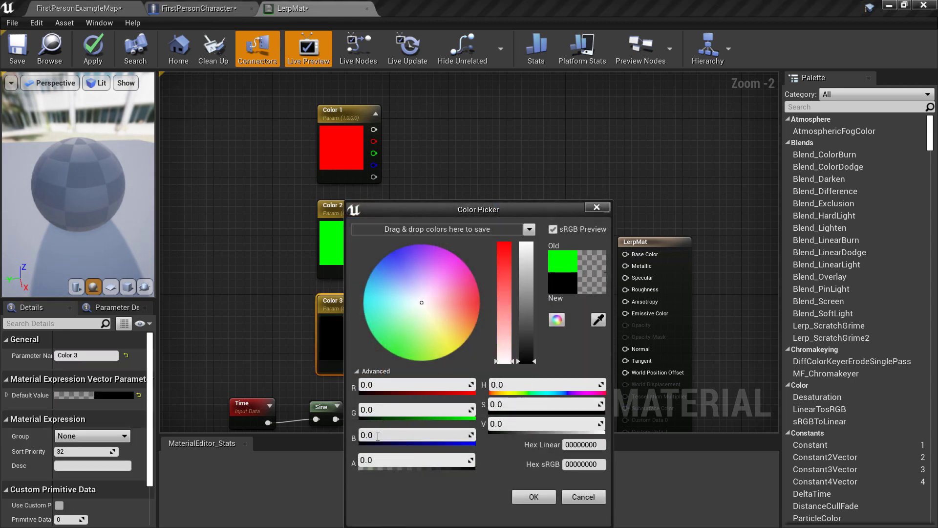
{"action": "type", "text": "1"}
{"action": "key", "text": "Return"}
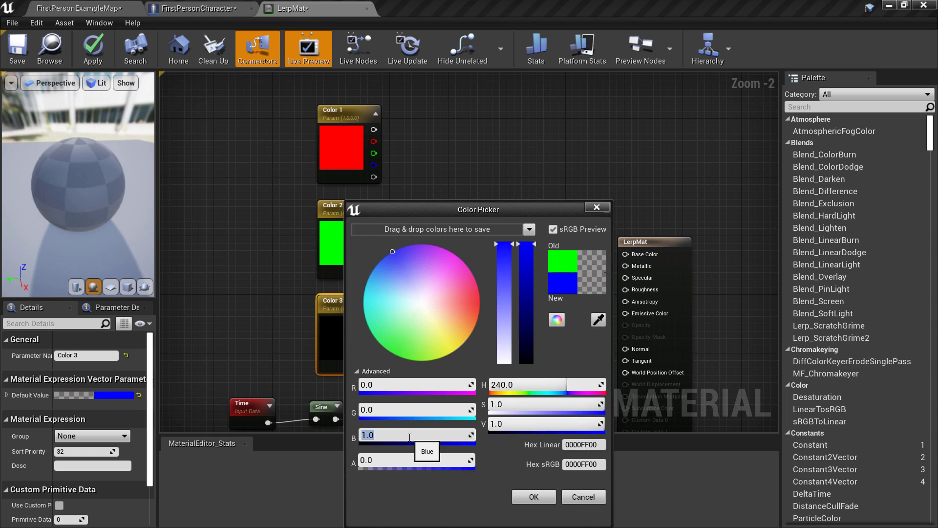
{"action": "left_click", "coordinate": [542, 499]}
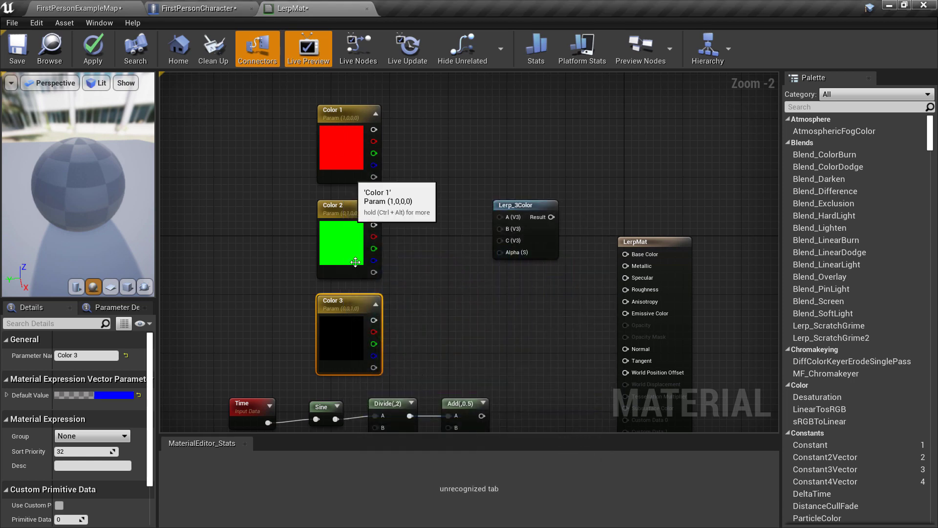
Step: Connect Color 1, Color 2 and Color 3 to Lerp_3Color's A, B and C, and Add's output to its Alpha
{"action": "left_click_drag", "start_coordinate": [372, 129], "coordinate": [499, 218]}
{"action": "left_click_drag", "start_coordinate": [374, 224], "coordinate": [500, 228]}
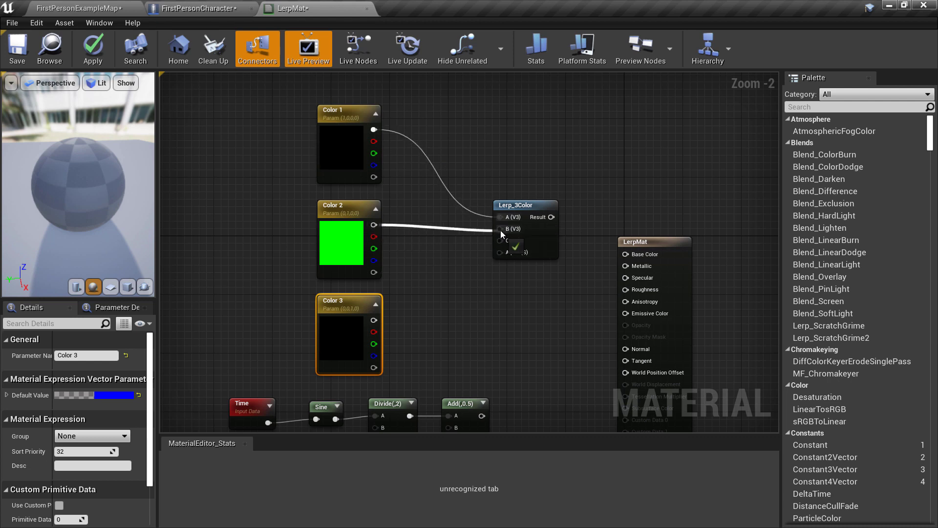
{"action": "left_click_drag", "start_coordinate": [372, 320], "coordinate": [499, 241]}
{"action": "left_click_drag", "start_coordinate": [482, 416], "coordinate": [499, 249]}
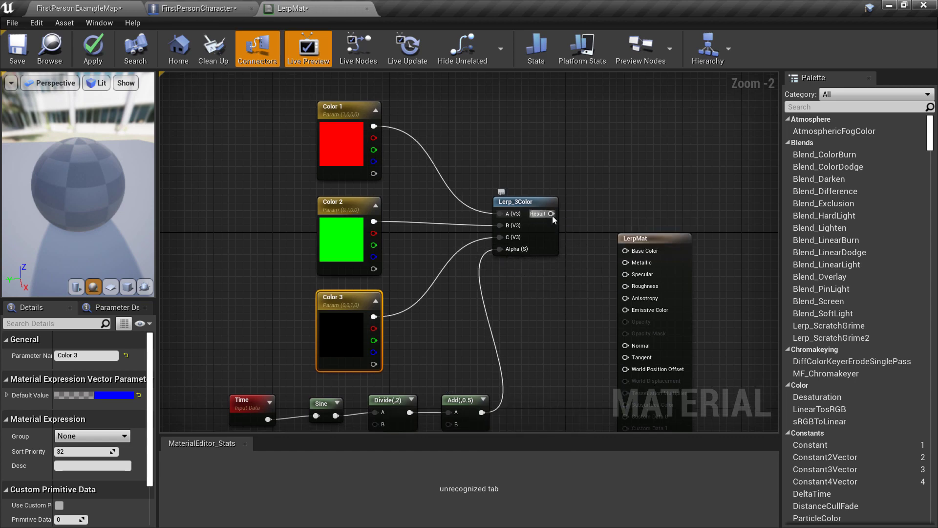
Step: Connect Lerp_3Color's Result to LerpMat's Base Color and apply the changes to the material
{"action": "left_click_drag", "start_coordinate": [551, 214], "coordinate": [625, 250]}
{"action": "scroll", "coordinate": [592, 285], "scroll_direction": "down", "scroll_amount": 1}
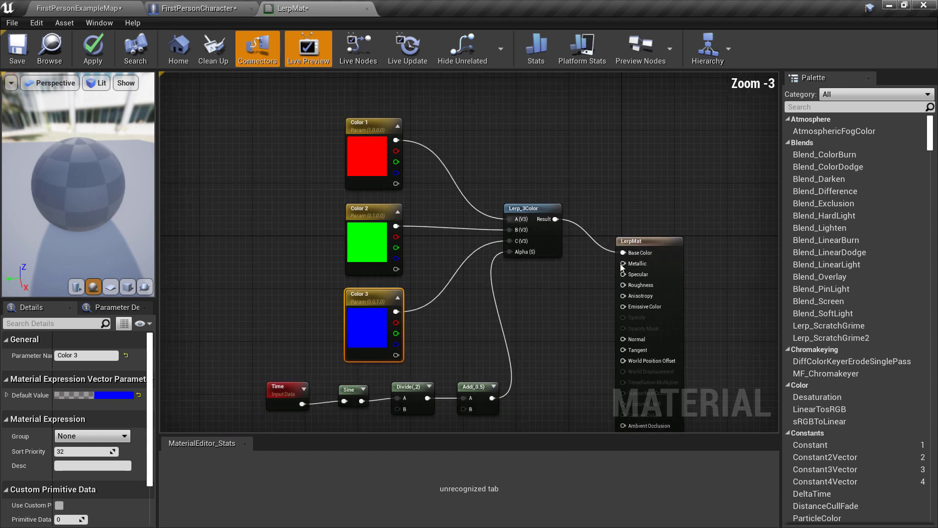
{"action": "scroll", "coordinate": [601, 274], "scroll_direction": "up", "scroll_amount": 1}
{"action": "scroll", "coordinate": [596, 260], "scroll_direction": "down", "scroll_amount": 1}
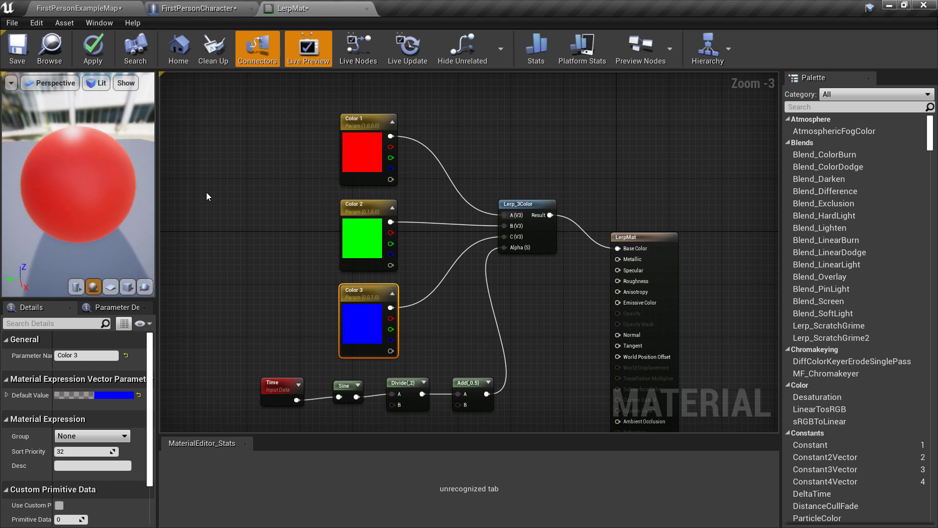
{"action": "left_click", "coordinate": [94, 47]}
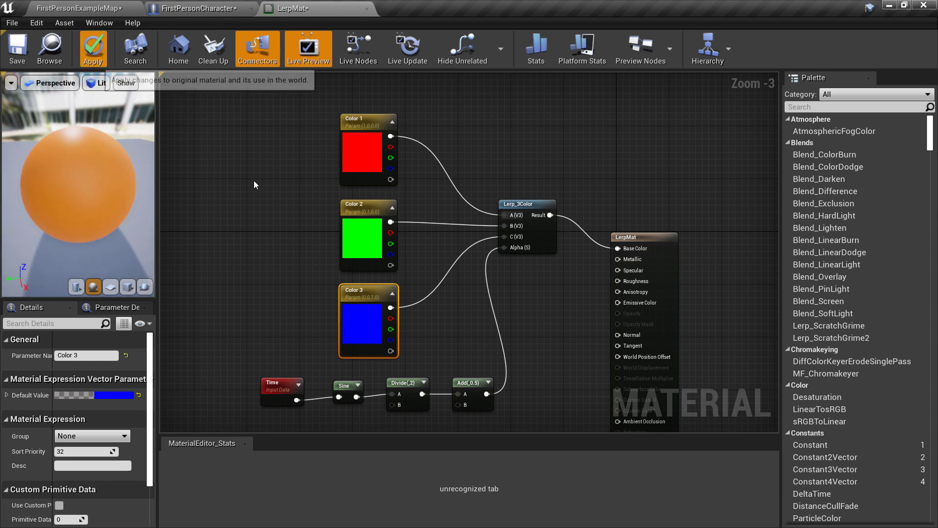